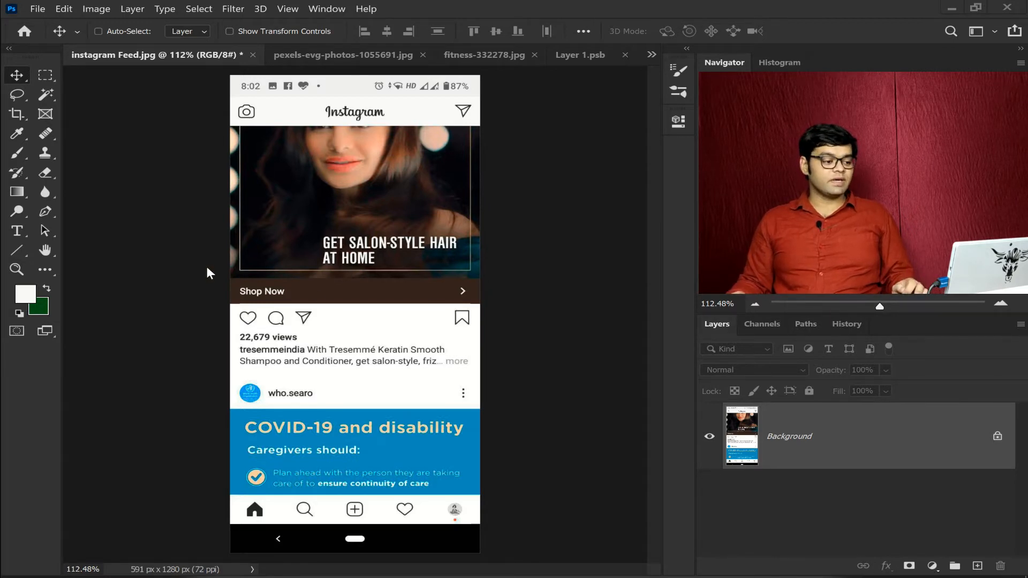
# Duplicate the Background layer and make a rectangular selection from the screenshot's top edge down to the bottom of the Shop Now bar.
pyautogui.rightClick(47, 79)
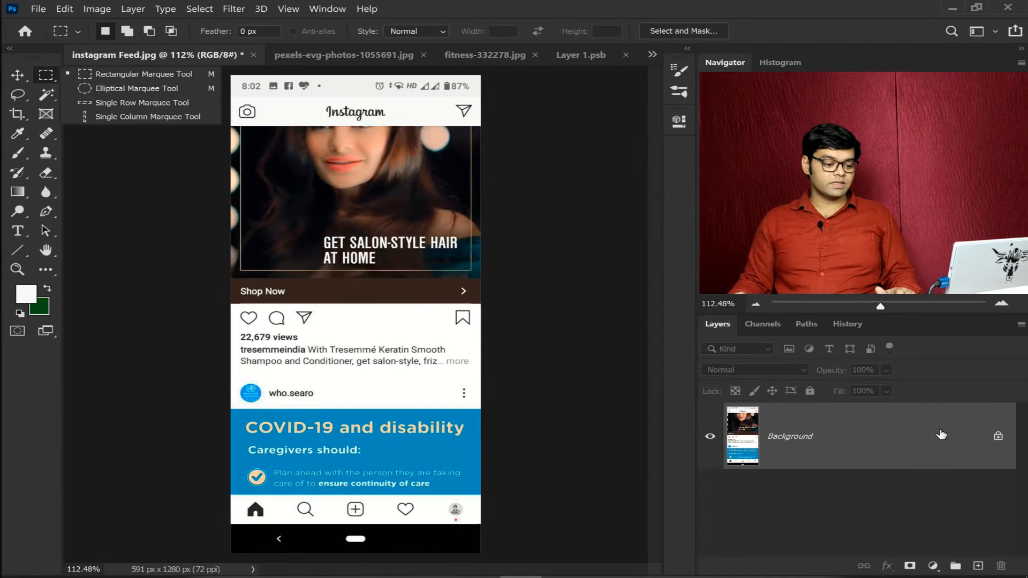
pyautogui.moveTo(955, 435); pyautogui.dragTo(979, 565)
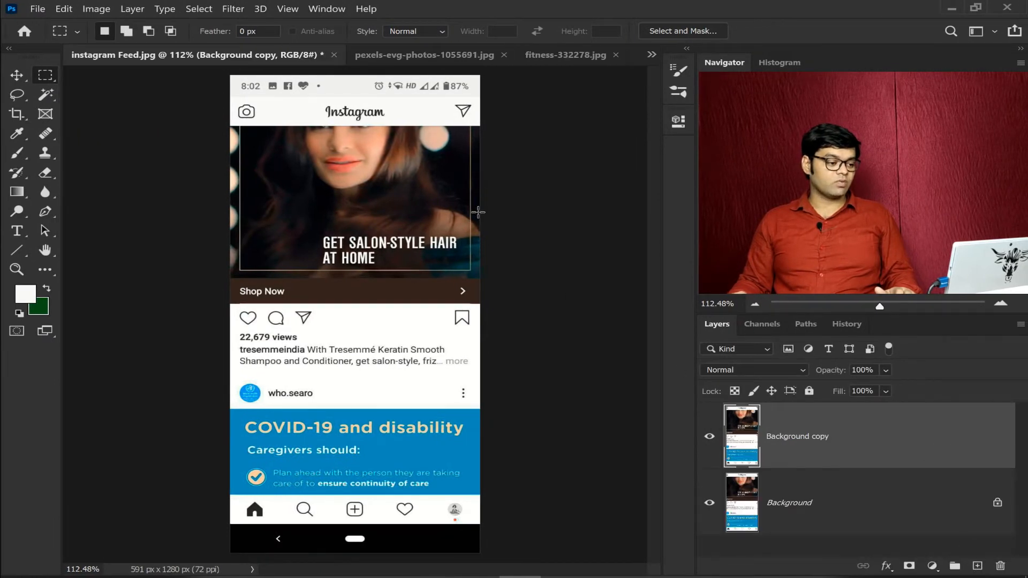
pyautogui.moveTo(227, 75); pyautogui.dragTo(479, 303)
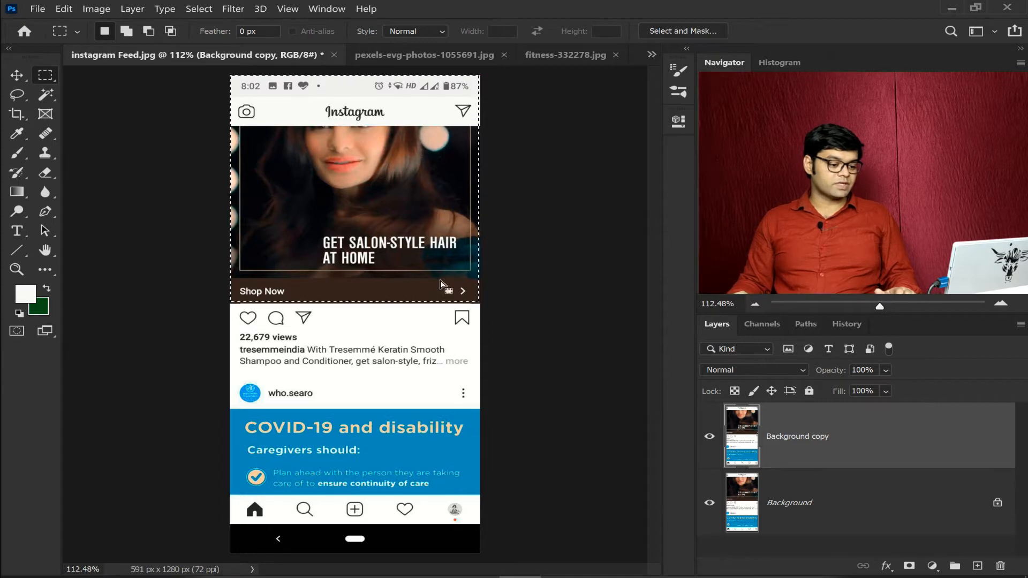
pyautogui.rightClick(421, 262)
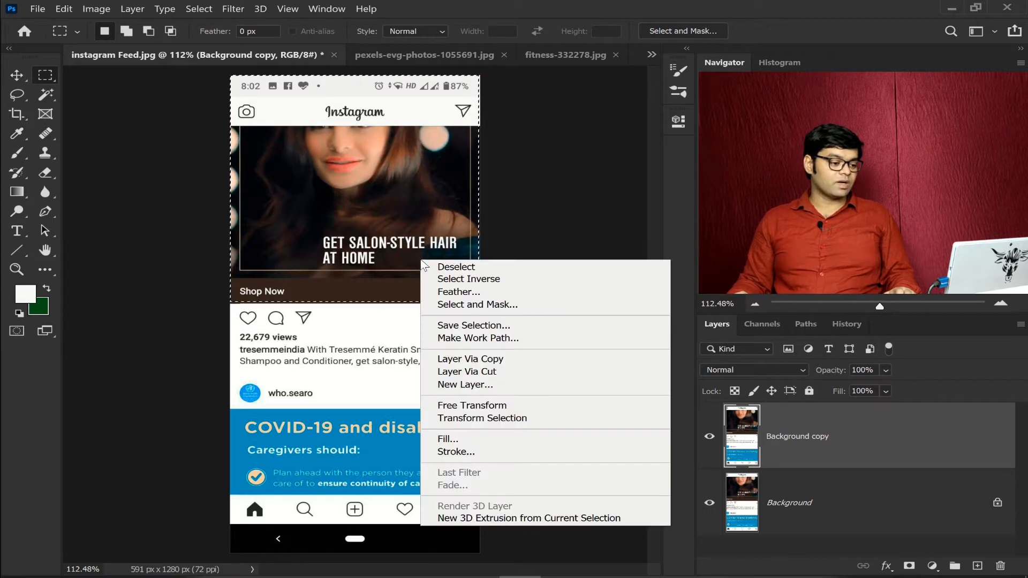
pyautogui.click(485, 419)
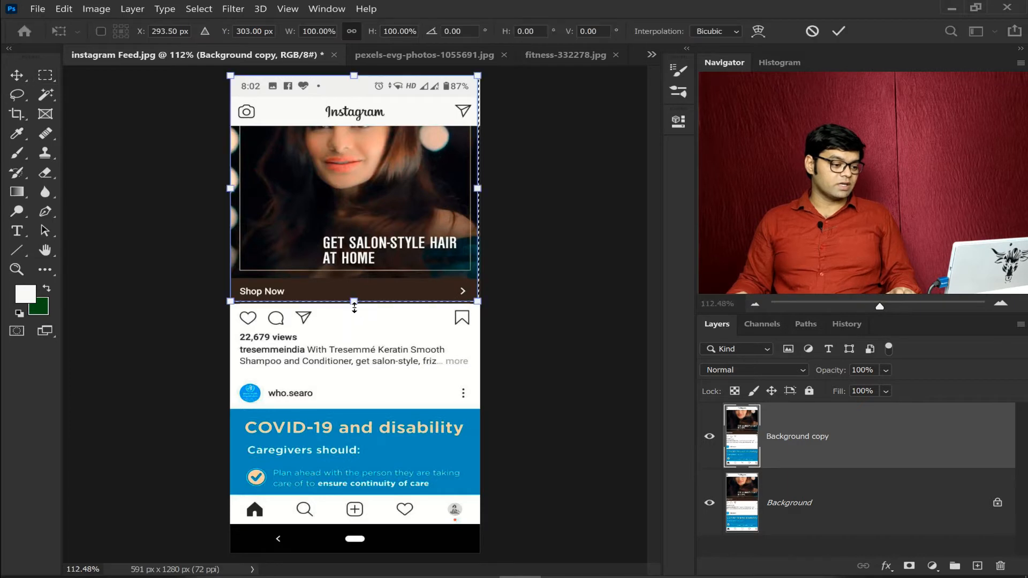
pyautogui.moveTo(355, 303); pyautogui.dragTo(360, 305)
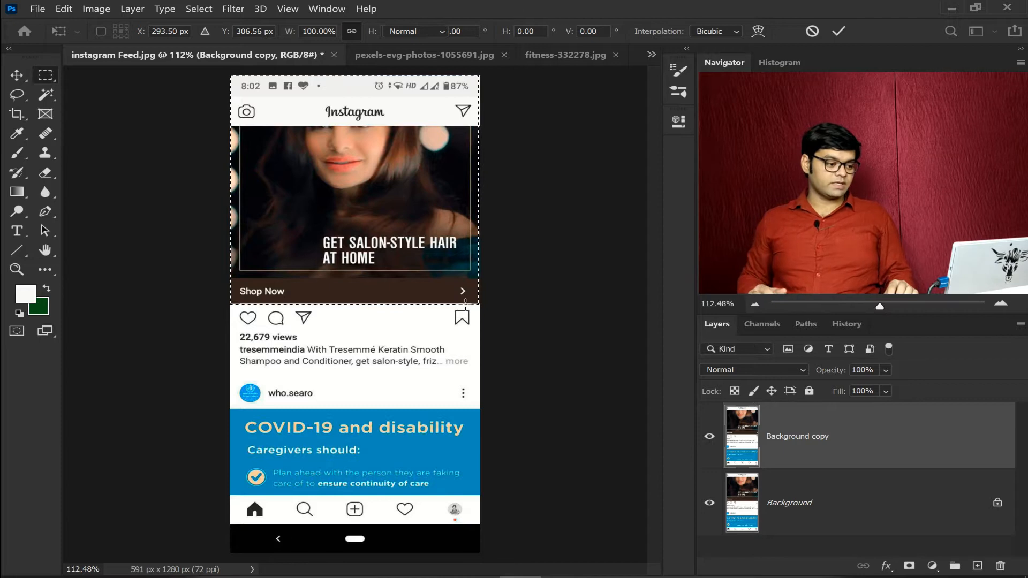
pyautogui.press('Return')
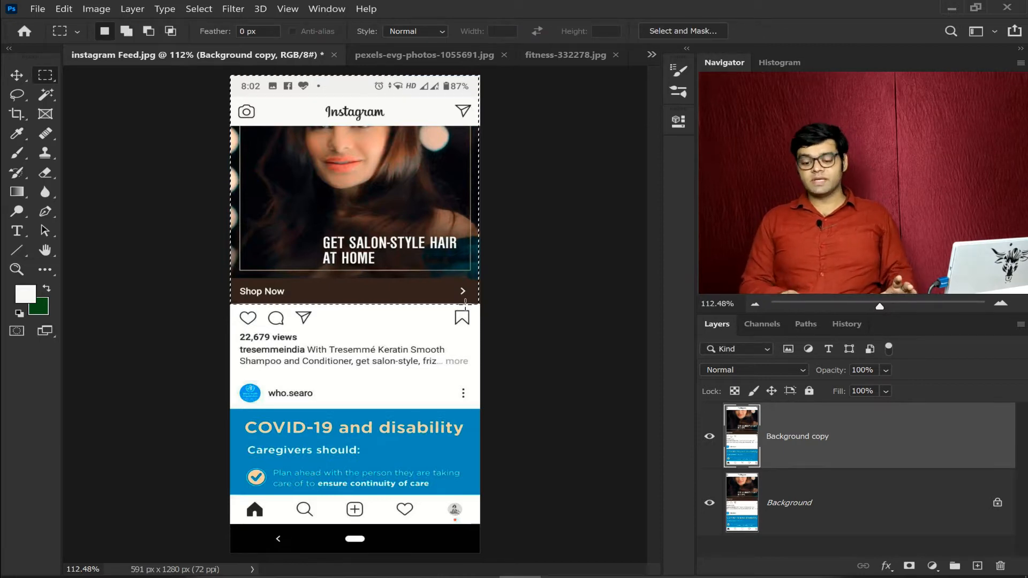
# Hide the original Background layer and clear the selected area plus the leftover strip along its right edge from the copy.
pyautogui.press('Delete')
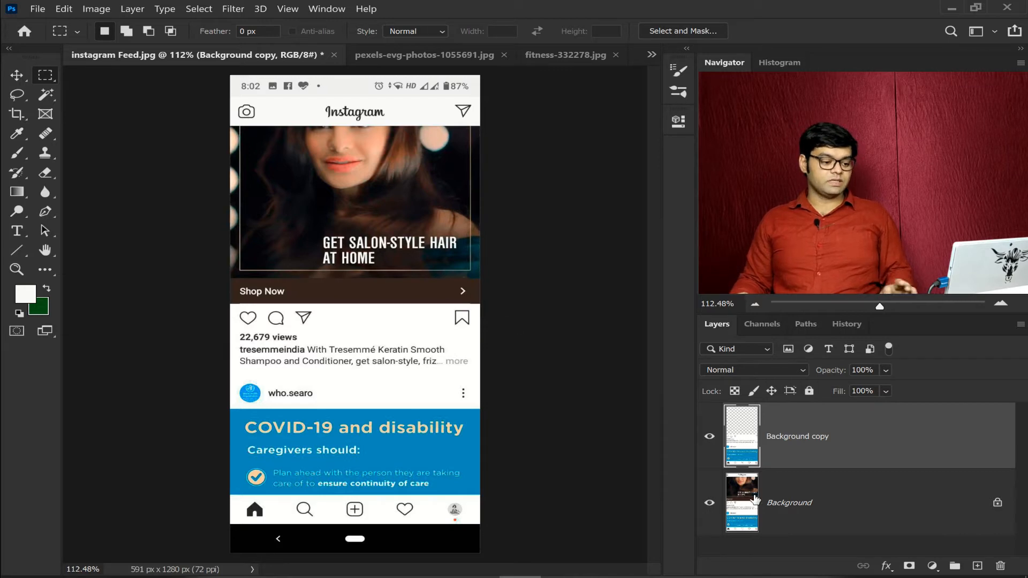
pyautogui.click(710, 503)
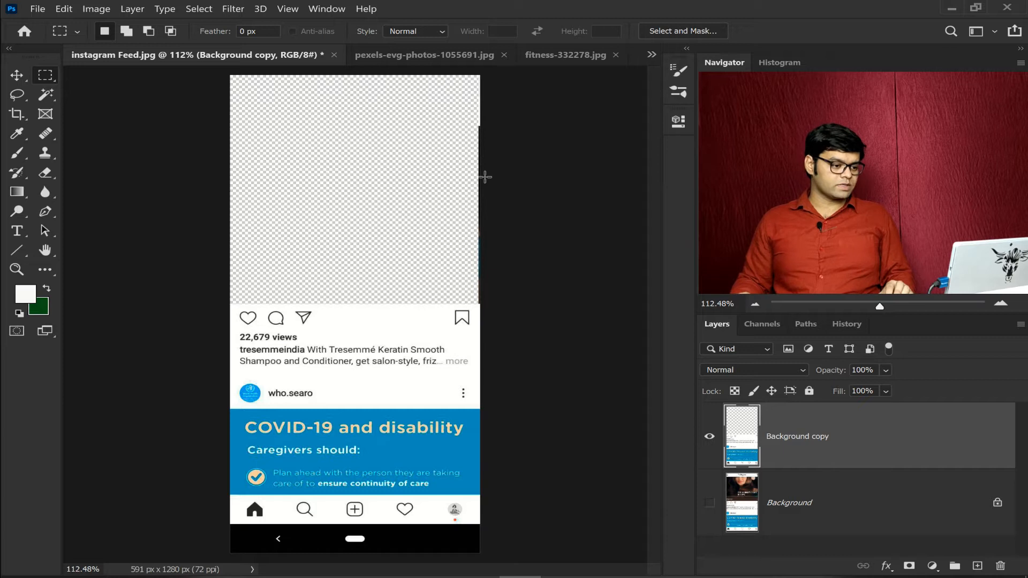
pyautogui.moveTo(447, 109); pyautogui.dragTo(545, 302)
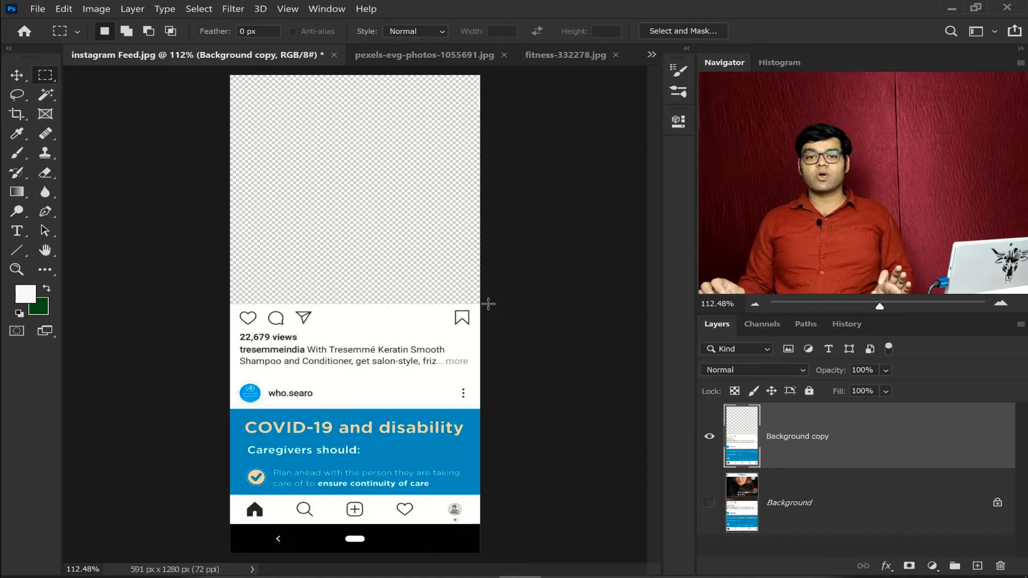
# Crop the canvas to a 4:5 (8:10) ratio with Delete Cropped Pixels off, and delete the hidden Layer 0.
pyautogui.press('c')
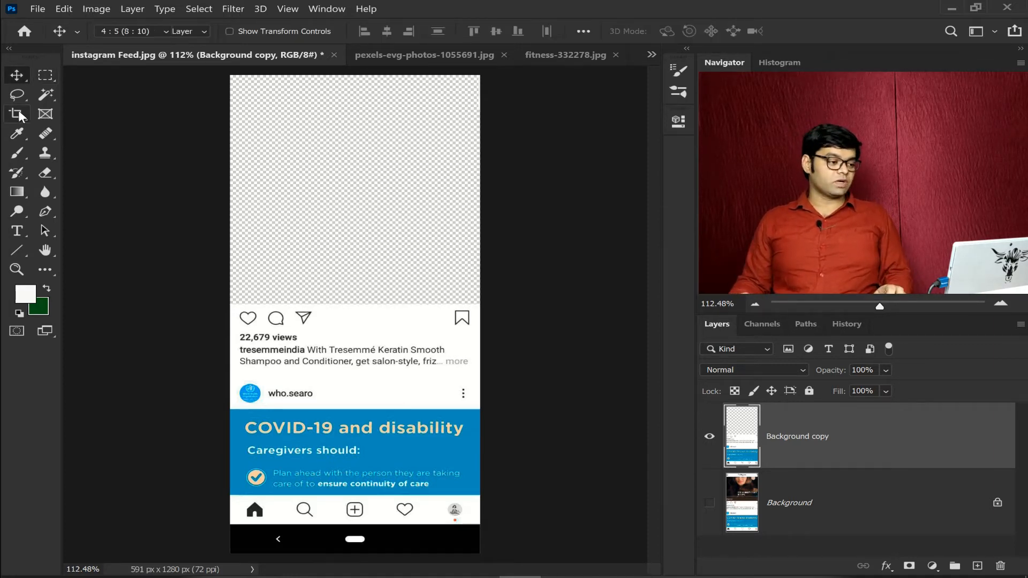
pyautogui.click(132, 33)
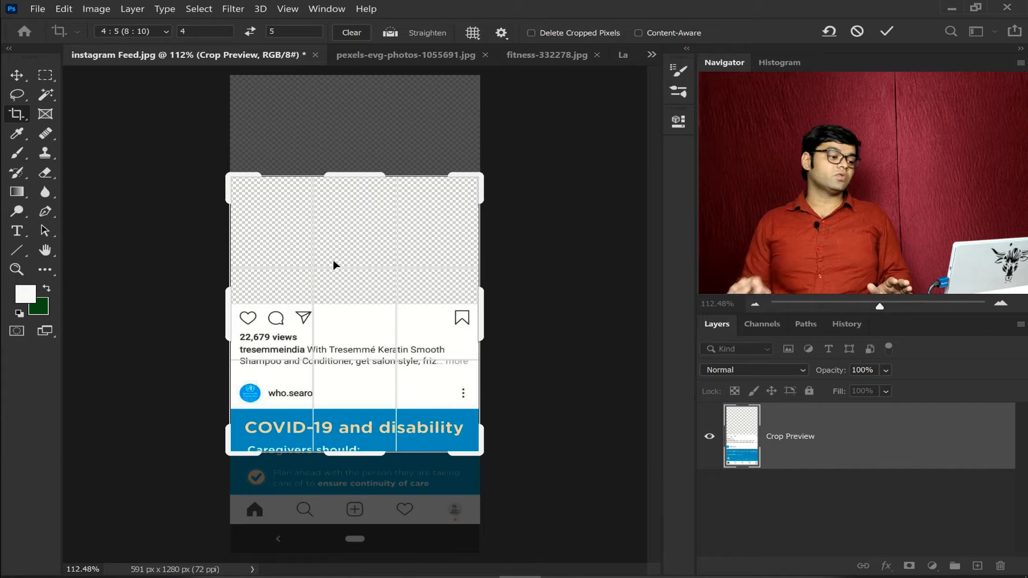
pyautogui.moveTo(394, 266)
pyautogui.mouseDown()
pyautogui.moveTo(399, 258)
pyautogui.moveTo(382, 254)
pyautogui.mouseUp()
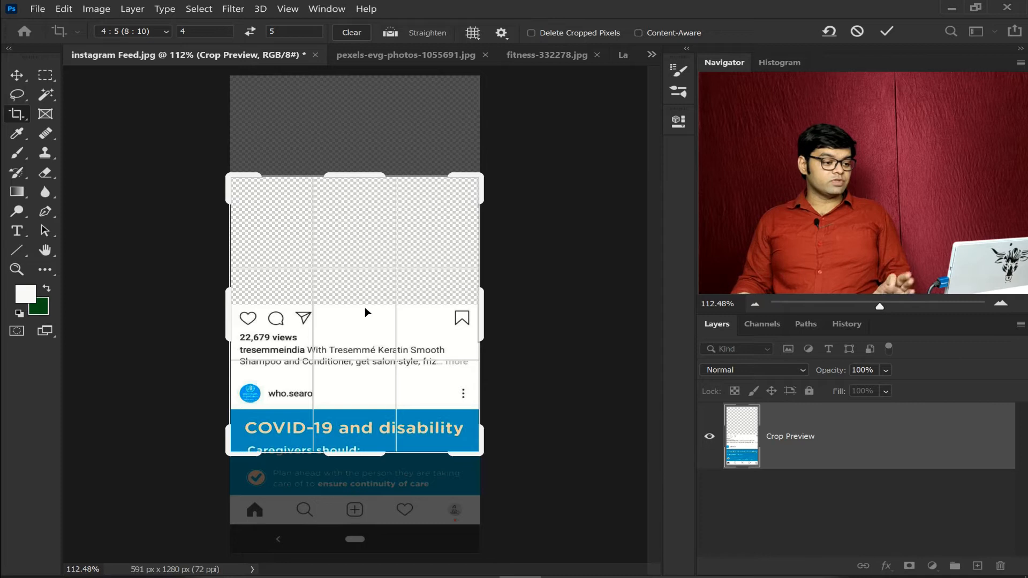
pyautogui.click(530, 33)
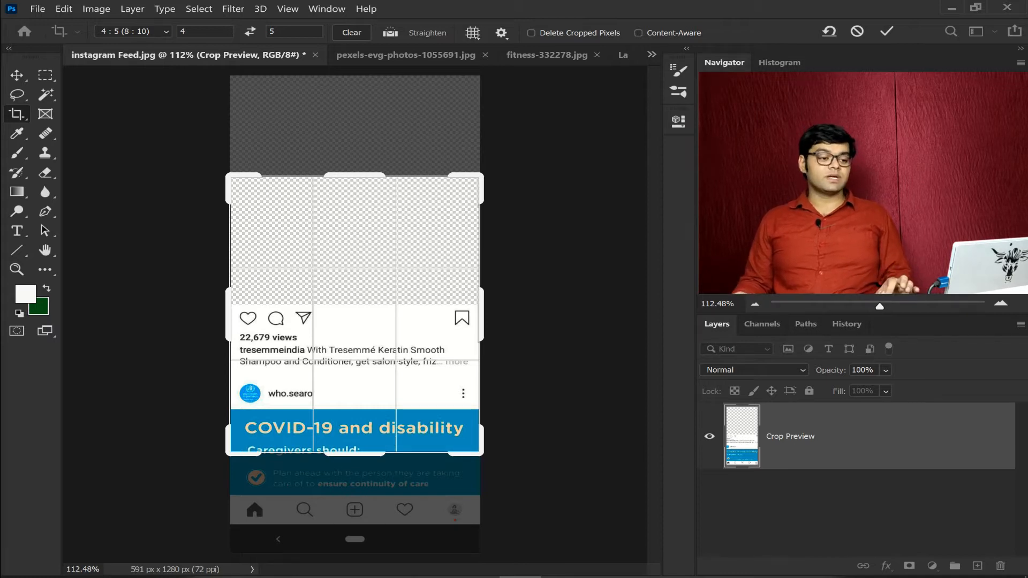
pyautogui.click(886, 31)
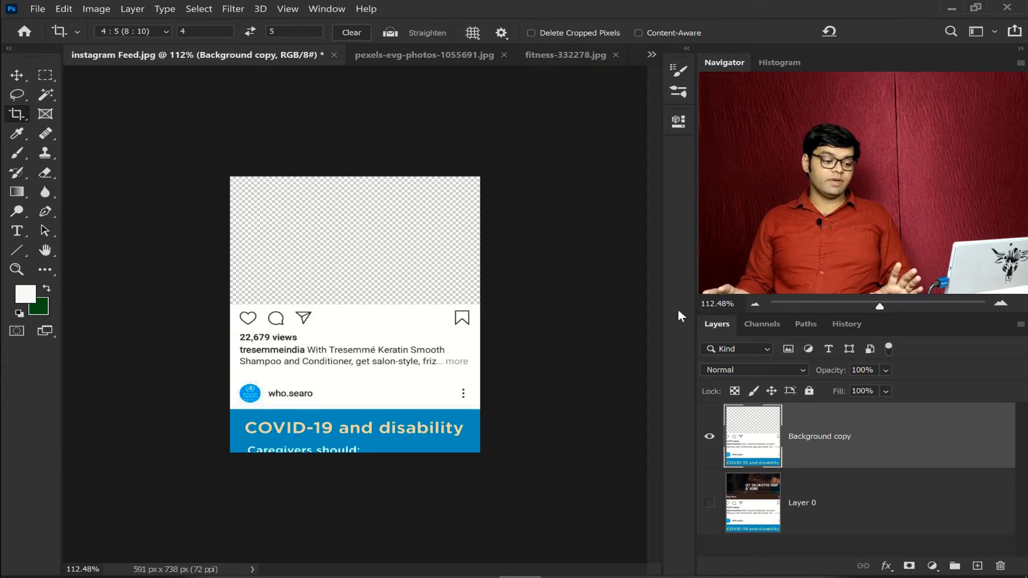
pyautogui.click(892, 512)
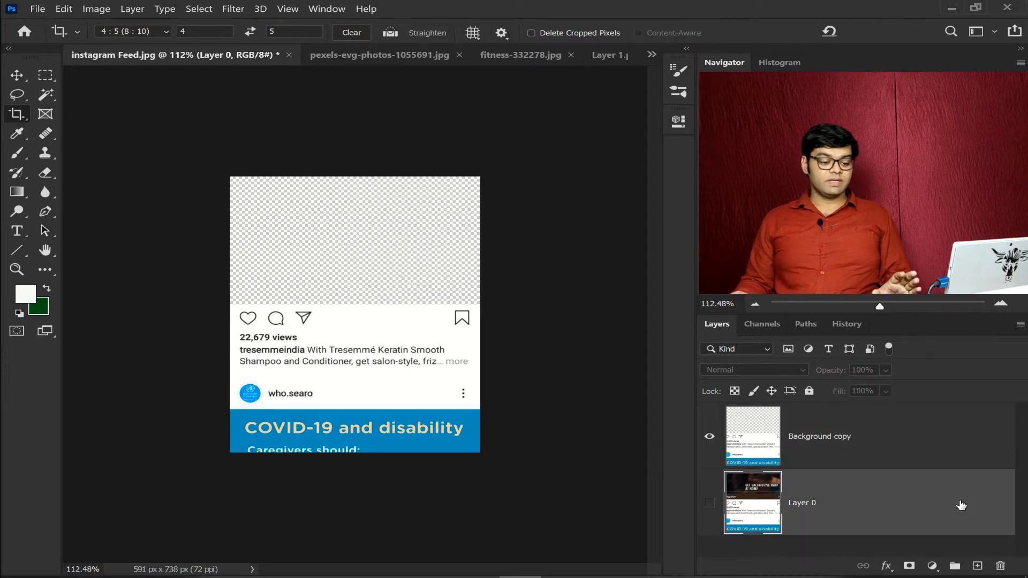
pyautogui.moveTo(962, 505); pyautogui.dragTo(1000, 569)
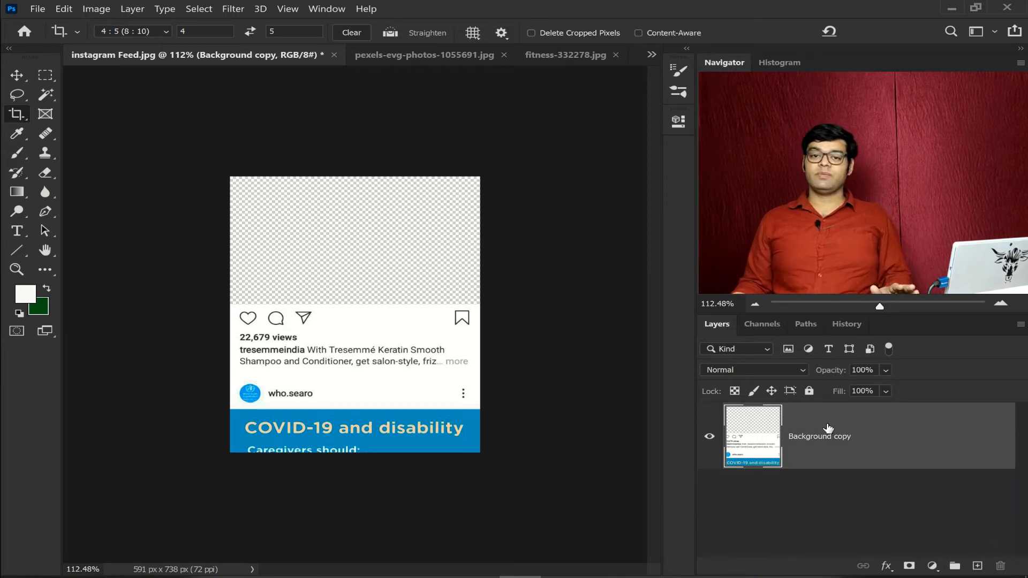
# Switch to pexels-evg-photos-1055691.jpg and load the saved Model New Selection channel as a new selection around the woman.
pyautogui.click(448, 54)
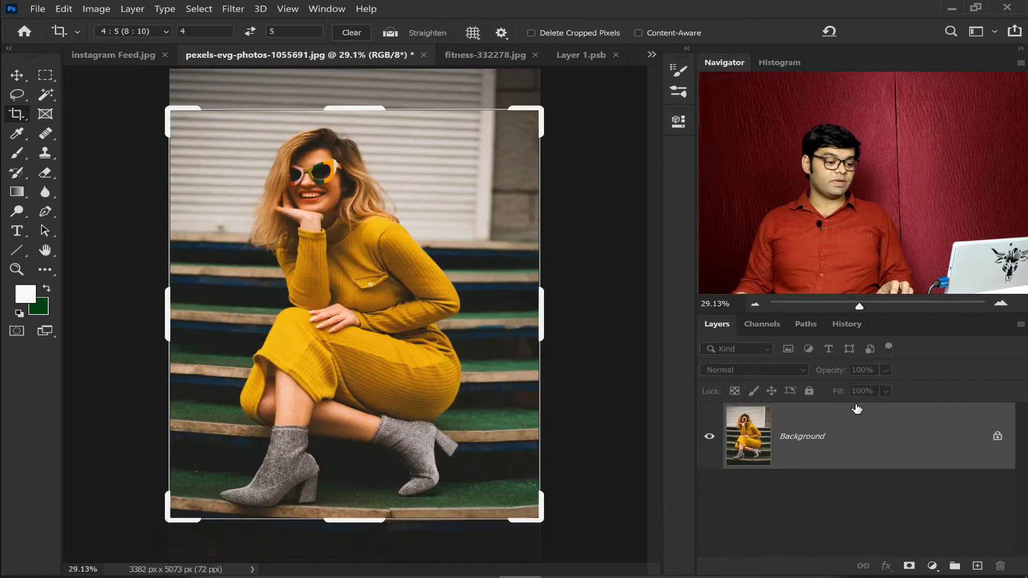
pyautogui.press('Escape')
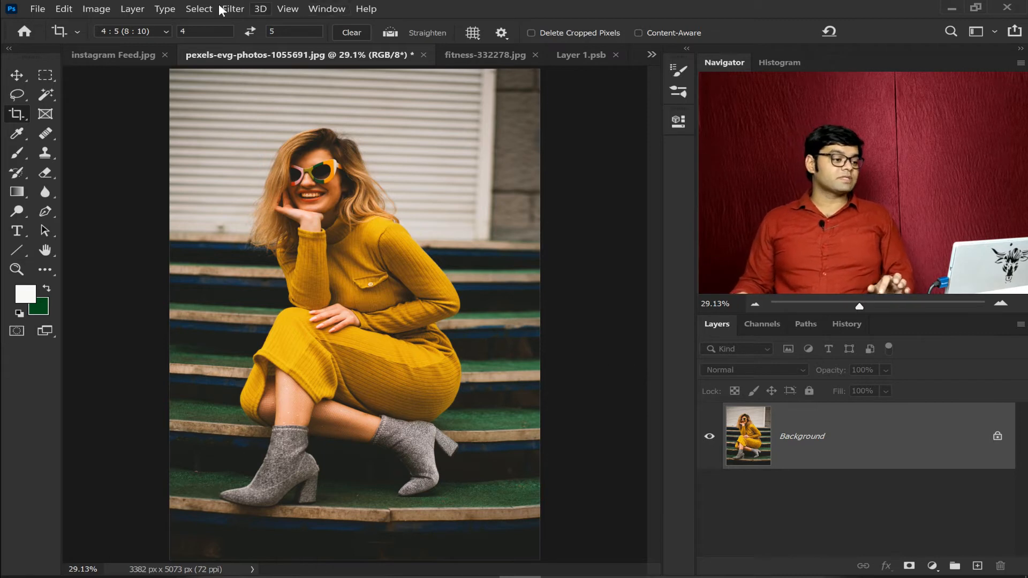
pyautogui.click(194, 11)
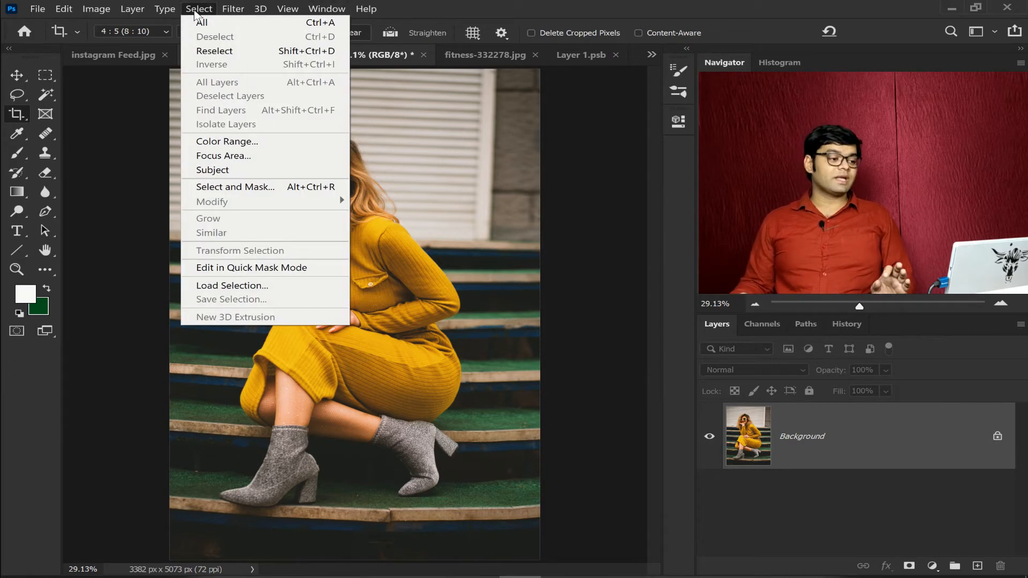
pyautogui.click(234, 284)
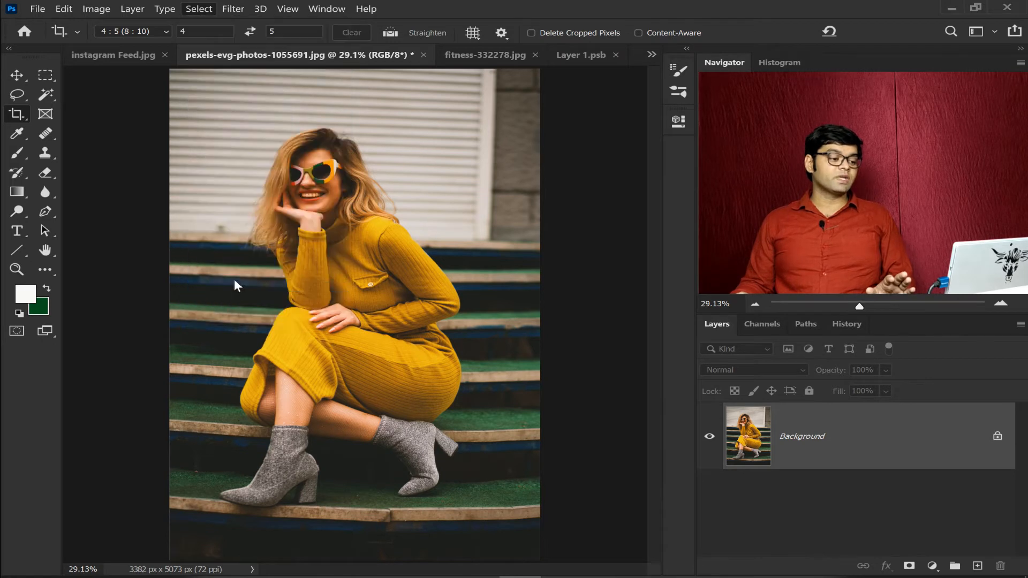
pyautogui.click(515, 168)
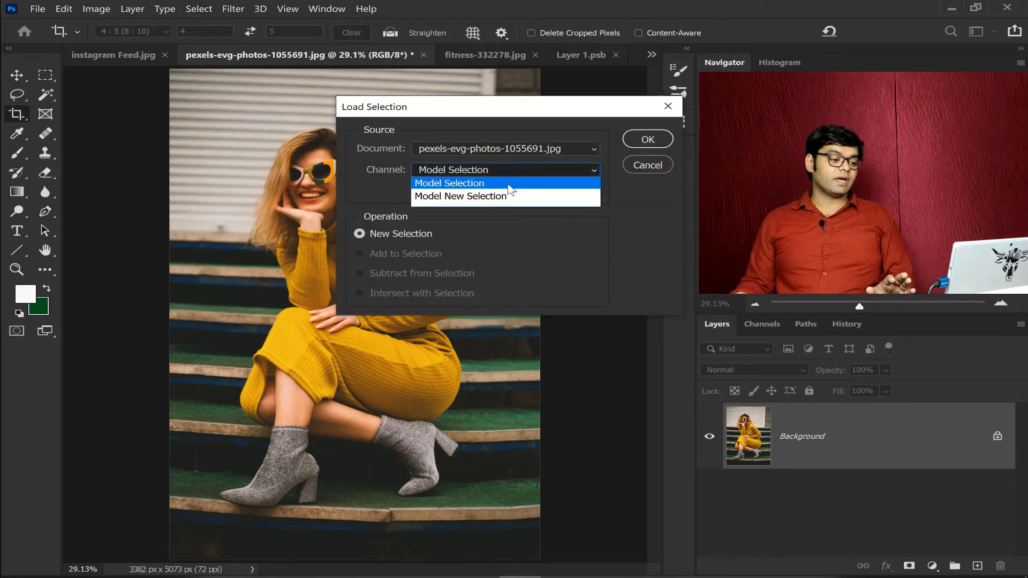
pyautogui.click(499, 199)
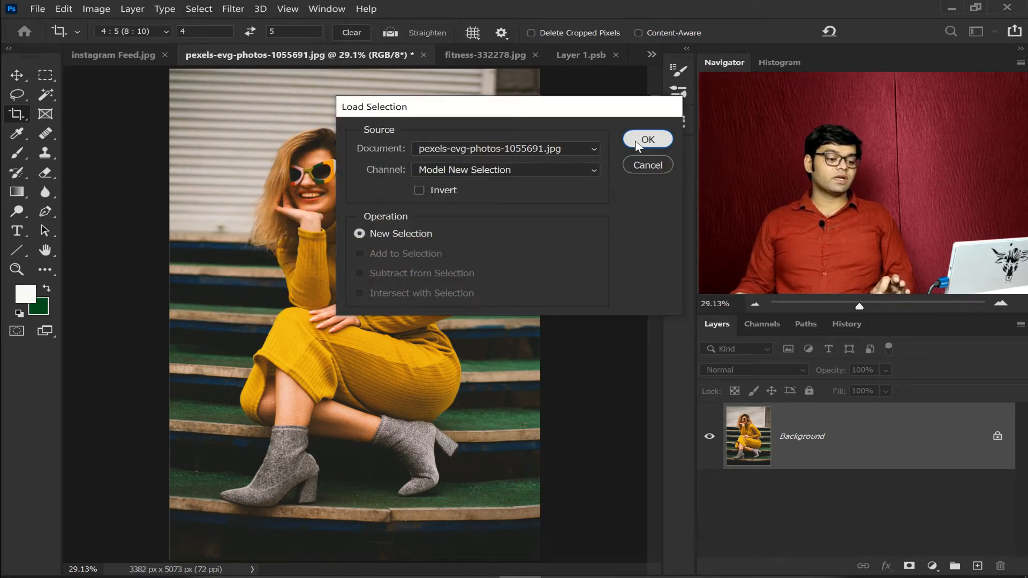
pyautogui.click(648, 139)
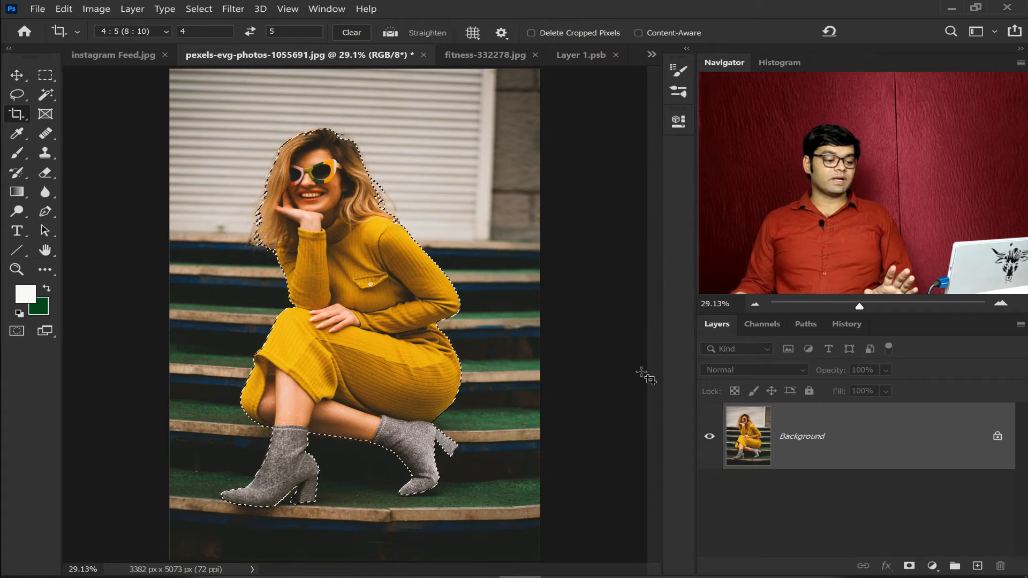
# Mask out the background of the woman's photo with the active selection and convert the masked layer to a smart object.
pyautogui.click(910, 567)
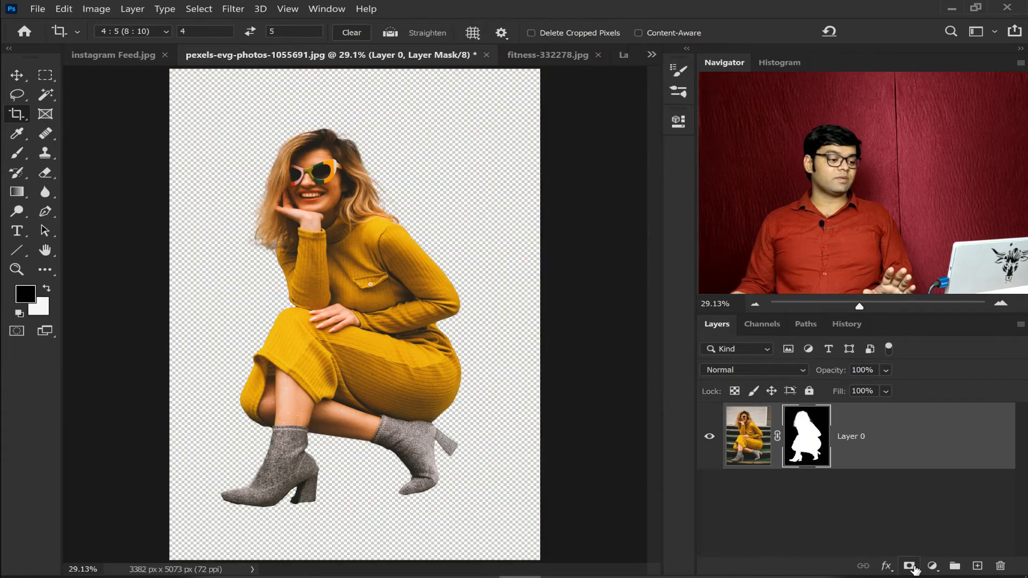
pyautogui.rightClick(896, 429)
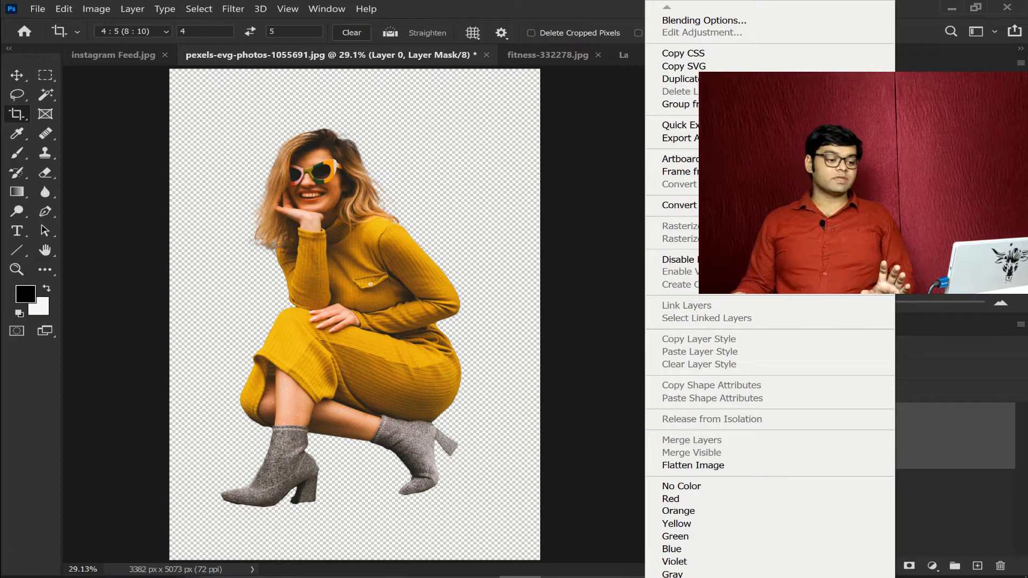
pyautogui.click(718, 205)
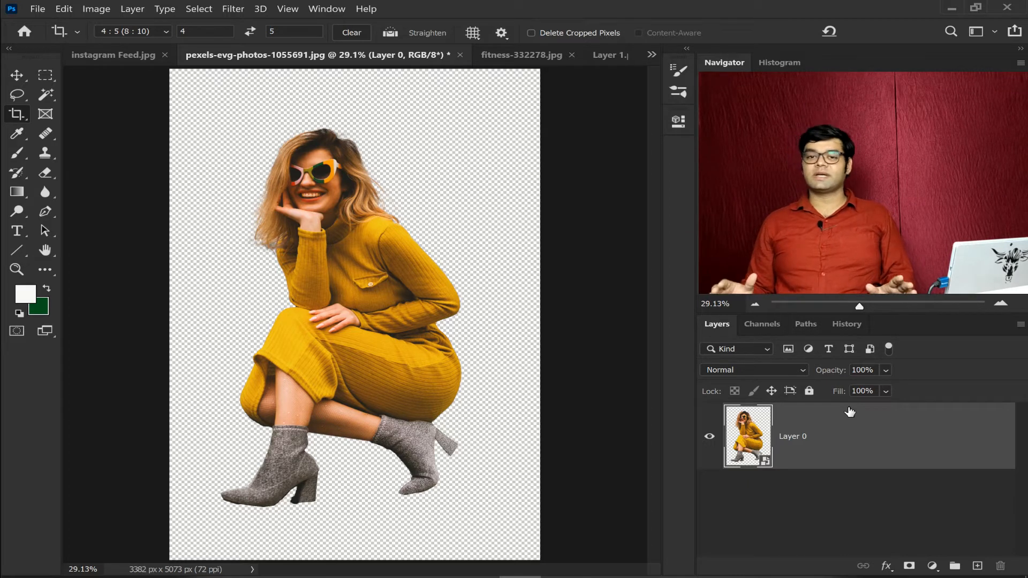
# Copy the entire cut-out of the woman and paste it as a new layer into instagram Feed.jpg.
pyautogui.press('ctrl')
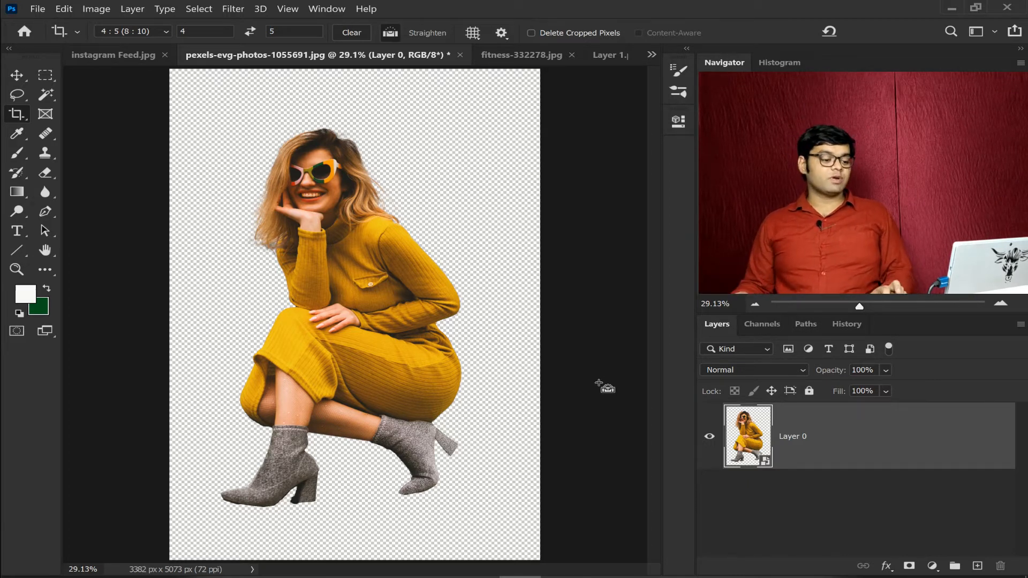
pyautogui.hotkey('ctrl', 'a')
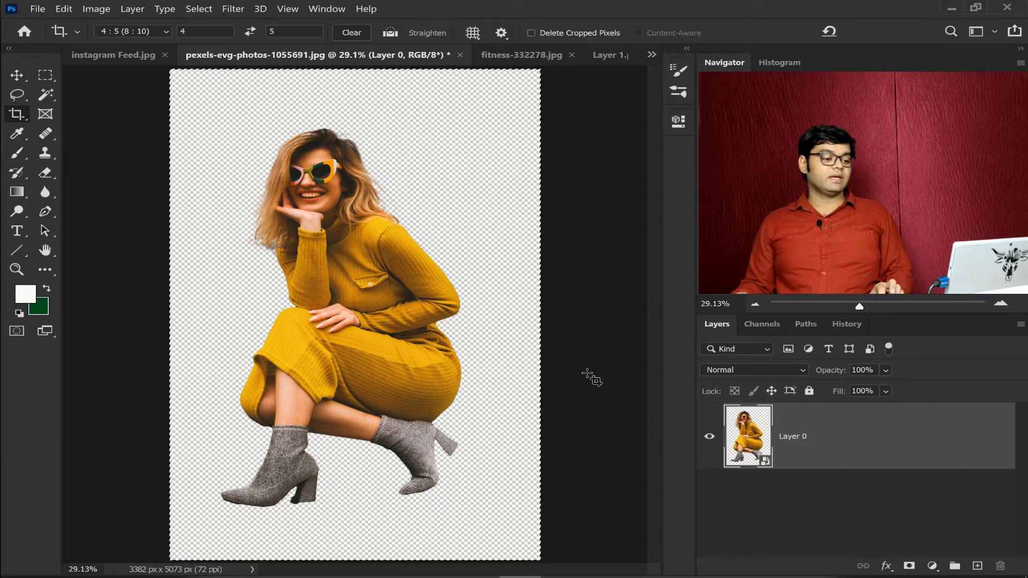
pyautogui.click(106, 54)
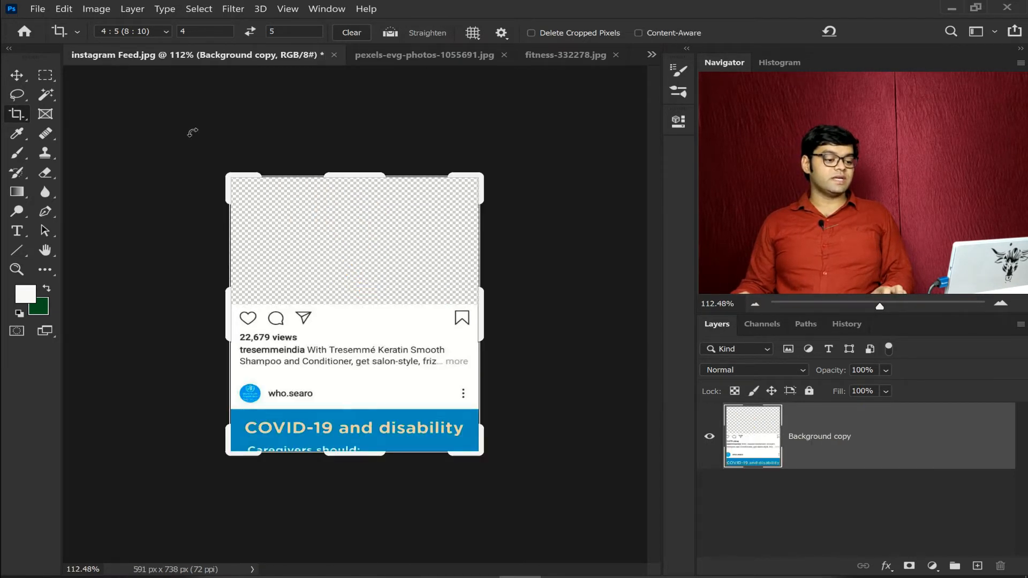
pyautogui.click(16, 75)
pyautogui.hotkey('ctrl', 'v')
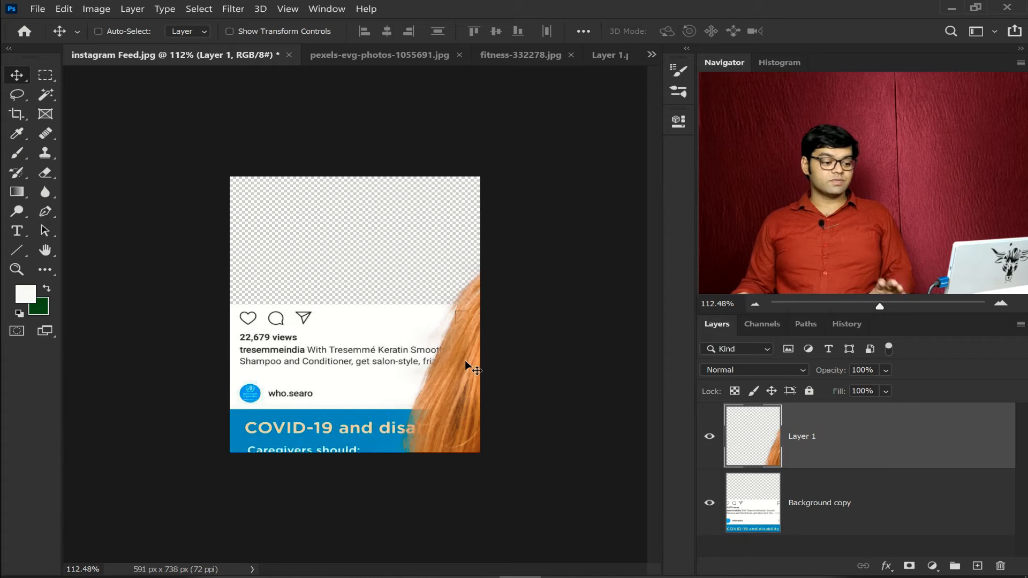
# Scale the pasted cut-out woman down to about 11.2% with Free Transform and place her centrally over the empty photo area.
pyautogui.press('ctrl')
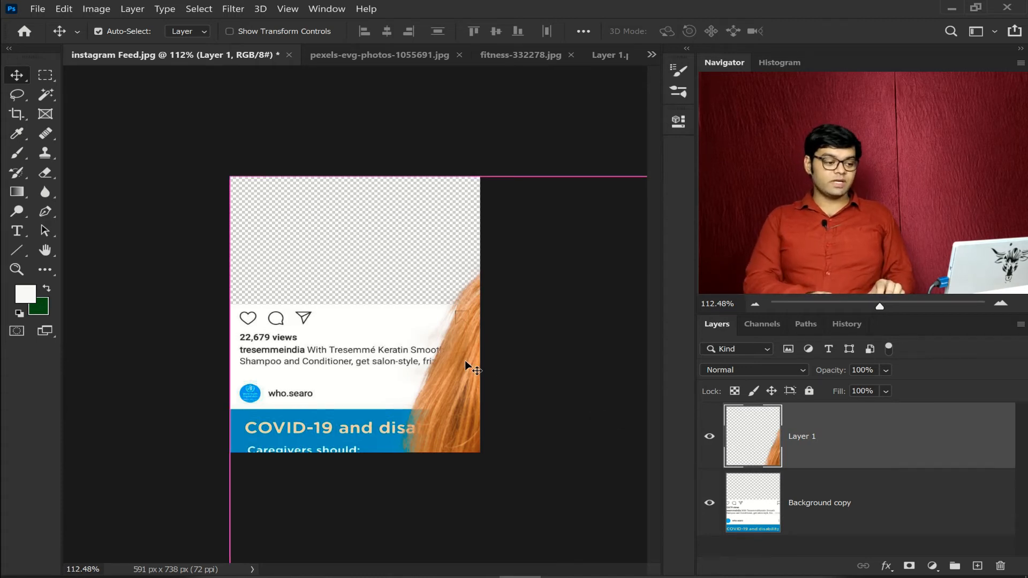
pyautogui.hotkey('ctrl', 't')
pyautogui.hotkey('ctrl', '0')
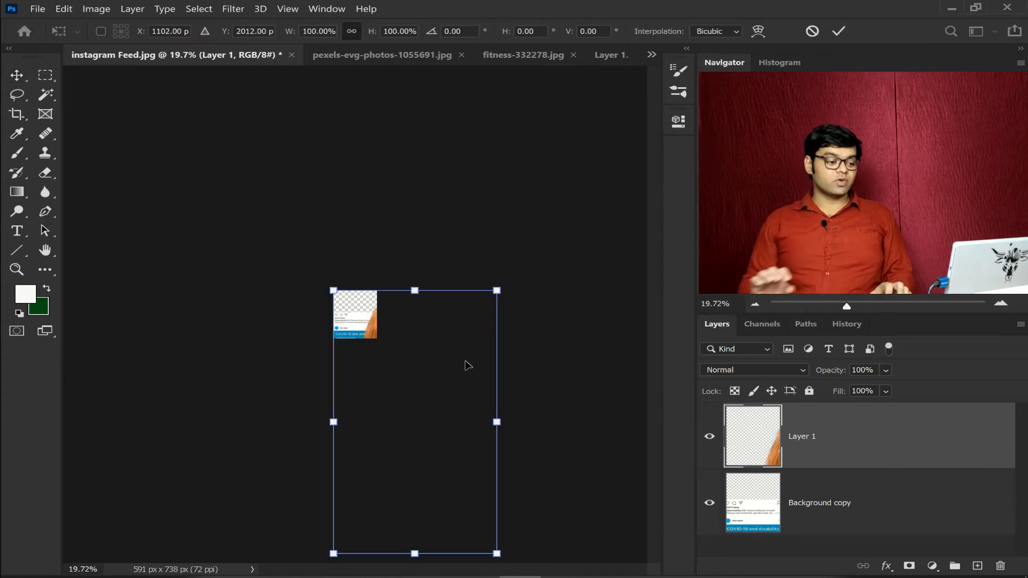
pyautogui.moveTo(497, 555); pyautogui.dragTo(393, 358)
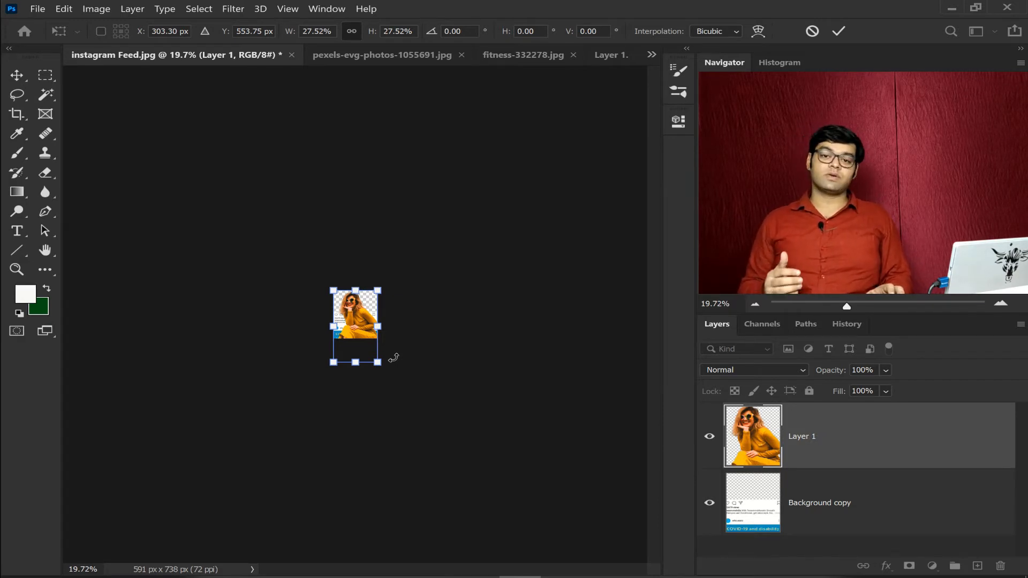
pyautogui.hotkey('ctrl', '+')
pyautogui.hotkey('ctrl', '+')
pyautogui.hotkey('ctrl', '+')
pyautogui.hotkey('ctrl', '+')
pyautogui.hotkey('ctrl', '+')
pyautogui.hotkey('ctrl', '+')
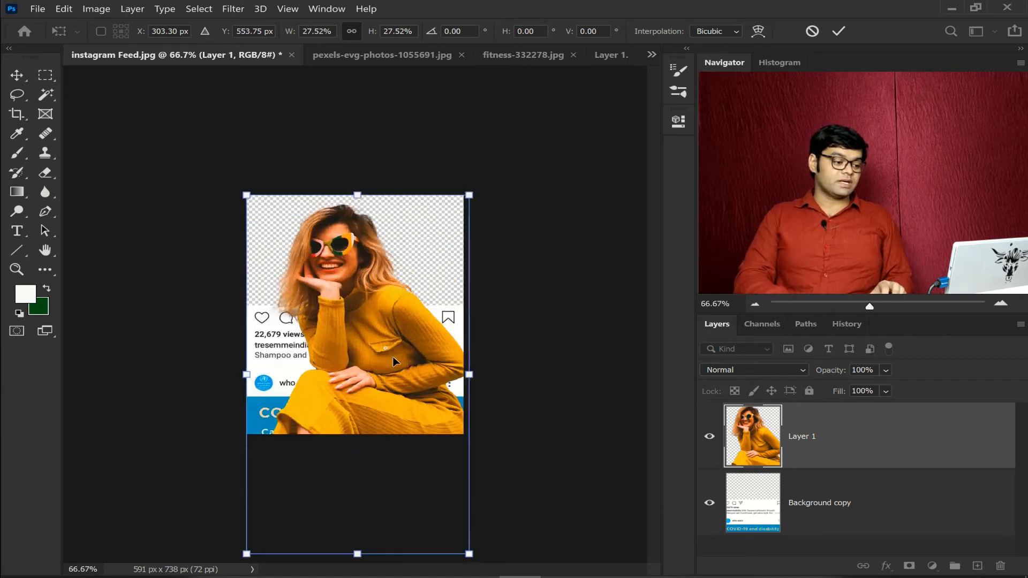
pyautogui.hotkey('ctrl', '-')
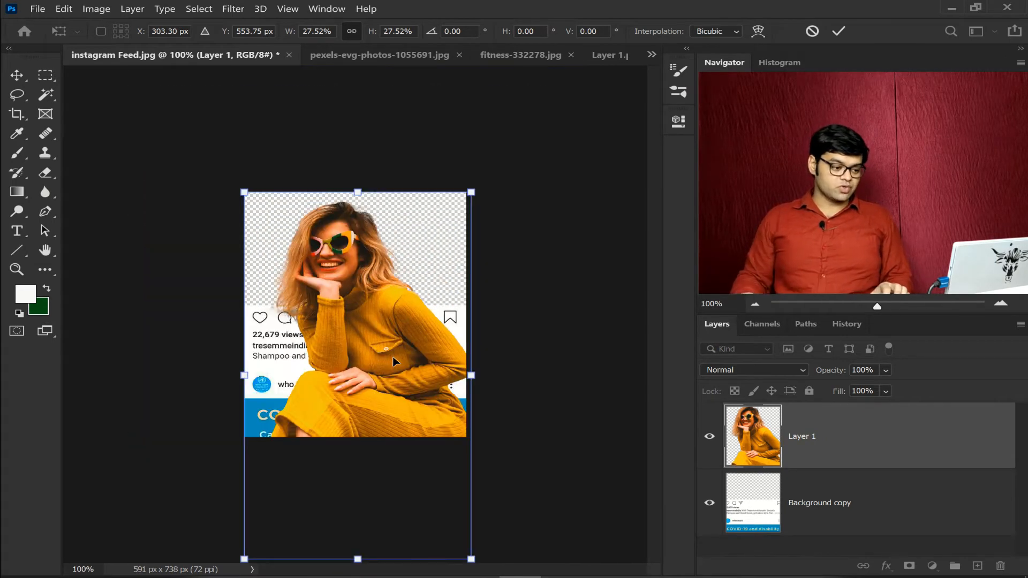
pyautogui.moveTo(470, 559); pyautogui.dragTo(337, 342)
pyautogui.moveTo(300, 302); pyautogui.dragTo(377, 289)
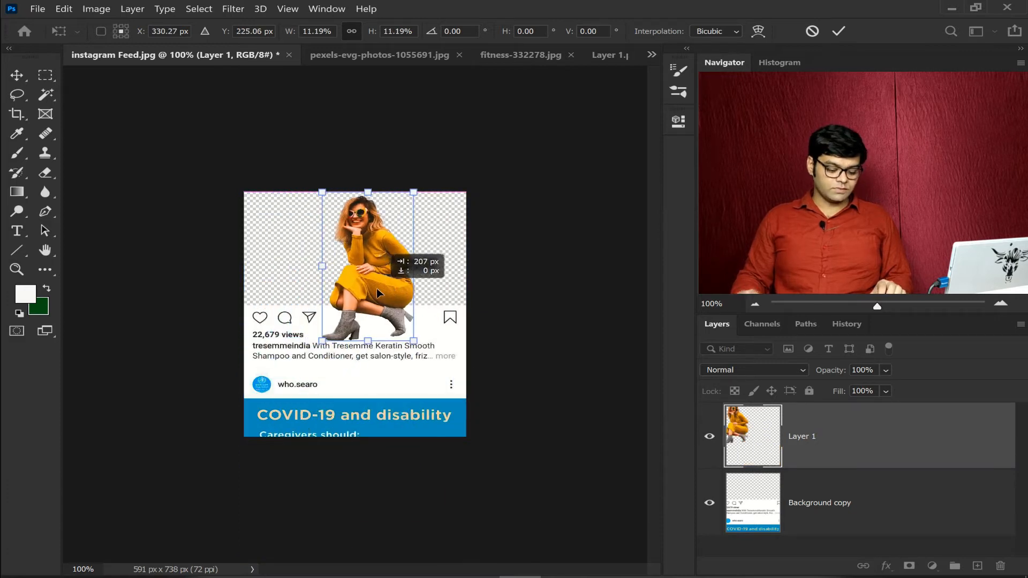
# Reduce the woman to about 10.1%, nudge her up so her boots overlap the white strip beneath the photo area, and apply the transform.
pyautogui.hotkey('ctrl', '+')
pyautogui.hotkey('ctrl', '+')
pyautogui.hotkey('ctrl', '-')
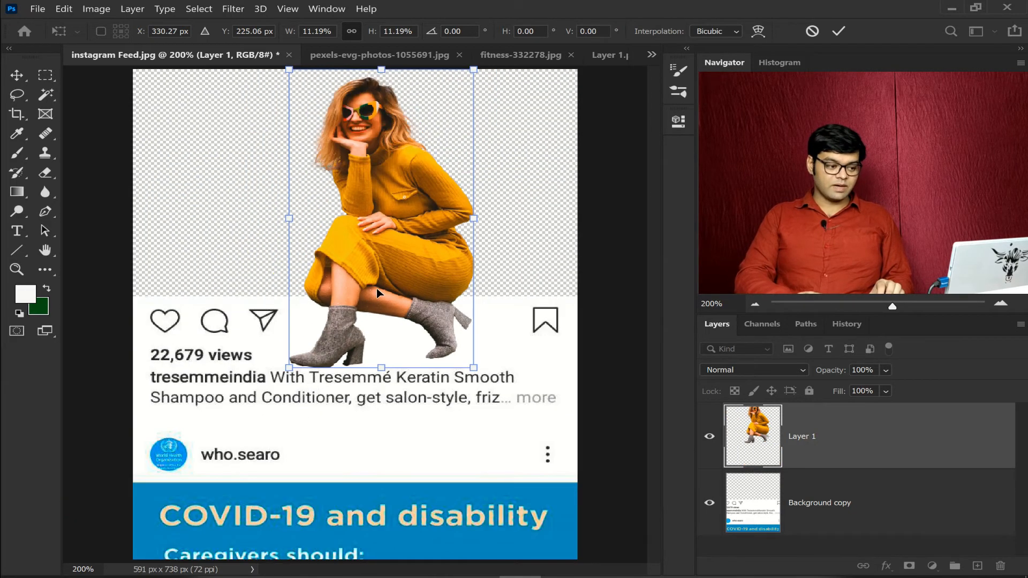
pyautogui.moveTo(473, 369); pyautogui.dragTo(458, 338)
pyautogui.moveTo(428, 255); pyautogui.dragTo(437, 274)
pyautogui.hotkey('ctrl', '+')
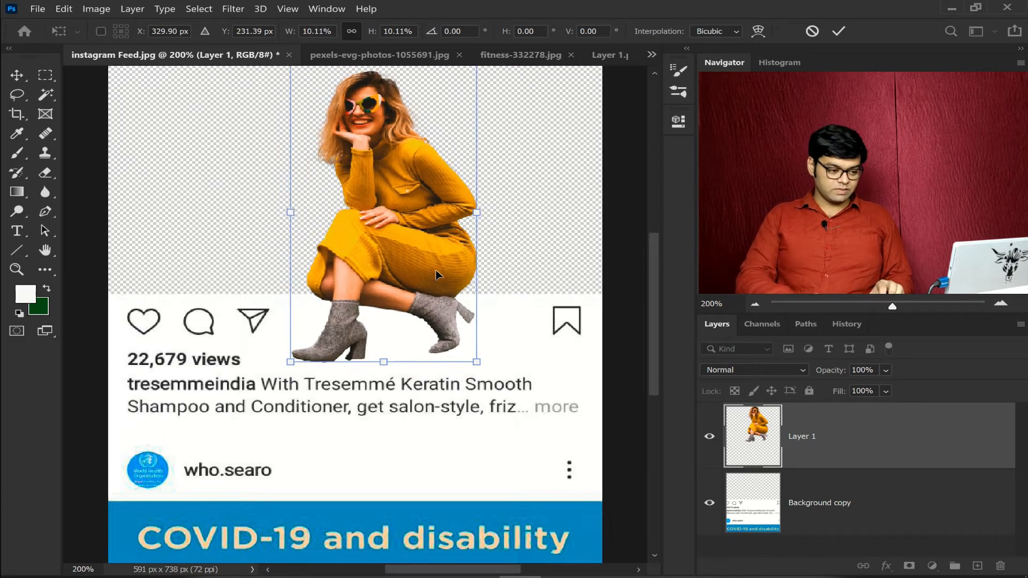
pyautogui.hotkey('ctrl', '+')
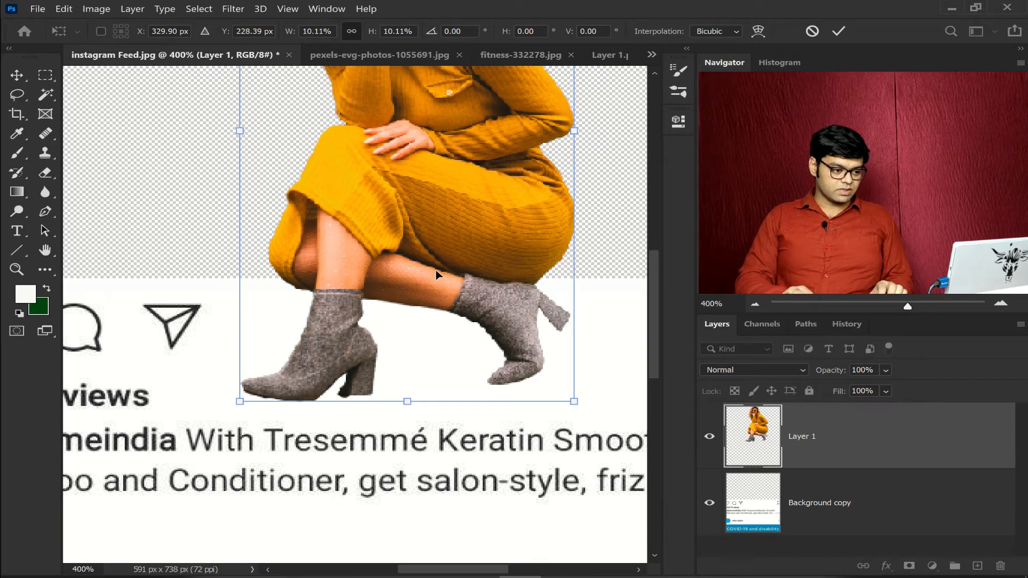
pyautogui.press('Up')
pyautogui.press('Up')
pyautogui.press('Up')
pyautogui.press('Return')
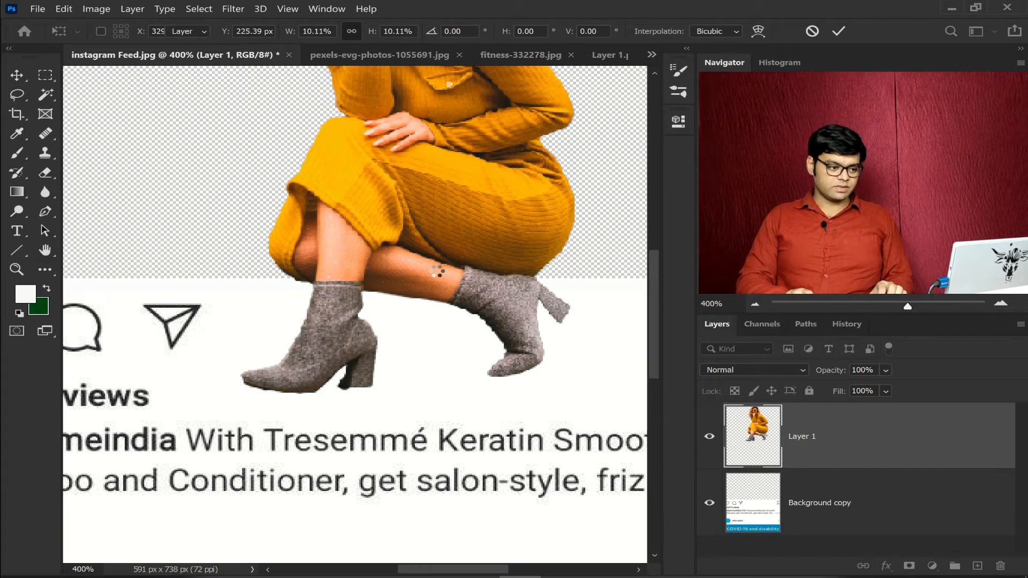
pyautogui.hotkey('ctrl', '0')
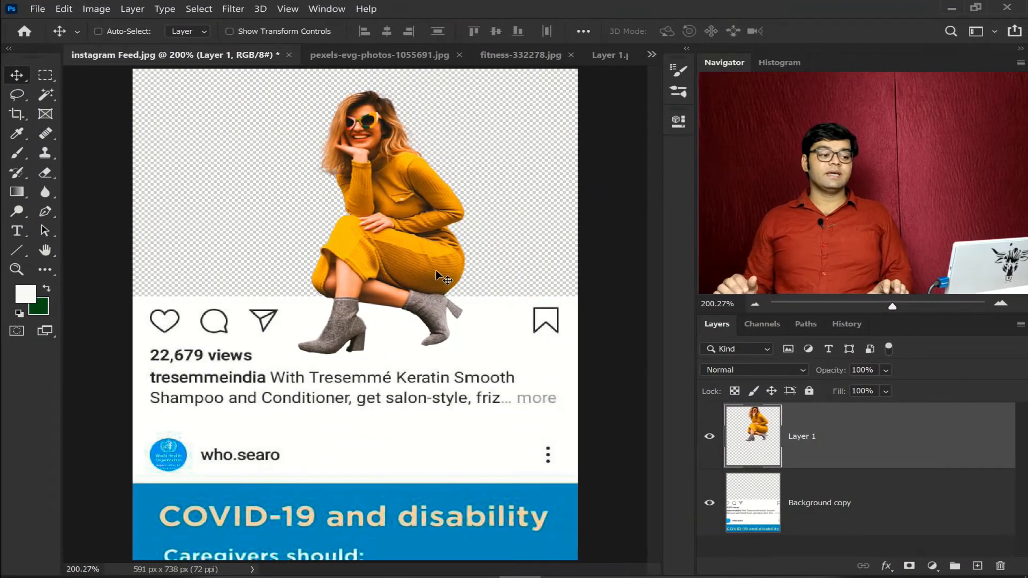
# Open vehicle-on-the-road-1353232 from Downloads, copy the entire picture and paste it as a new layer into instagram Feed.jpg.
pyautogui.click(36, 9)
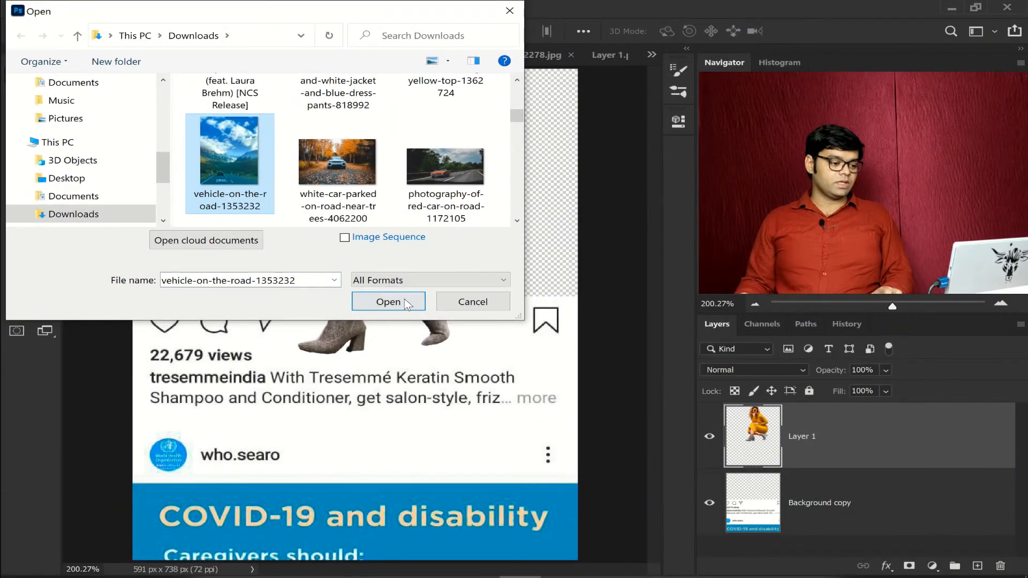
pyautogui.click(407, 303)
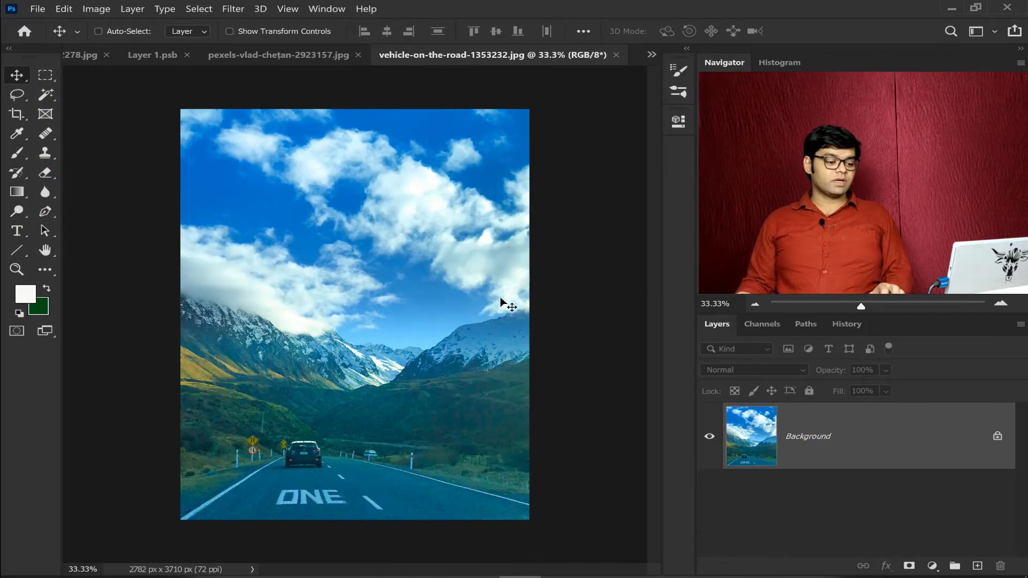
pyautogui.hotkey('ctrl', 'a')
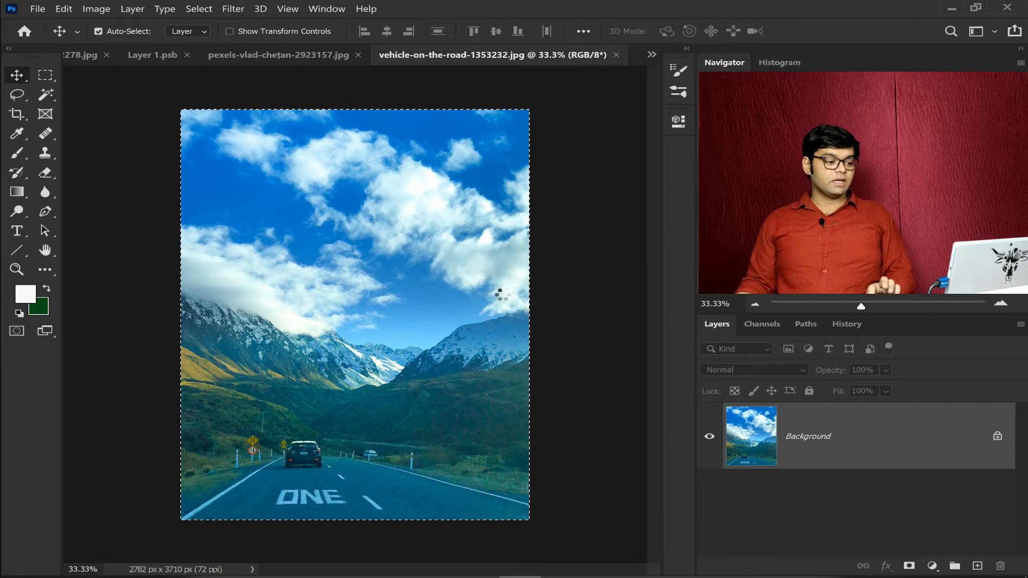
pyautogui.click(652, 54)
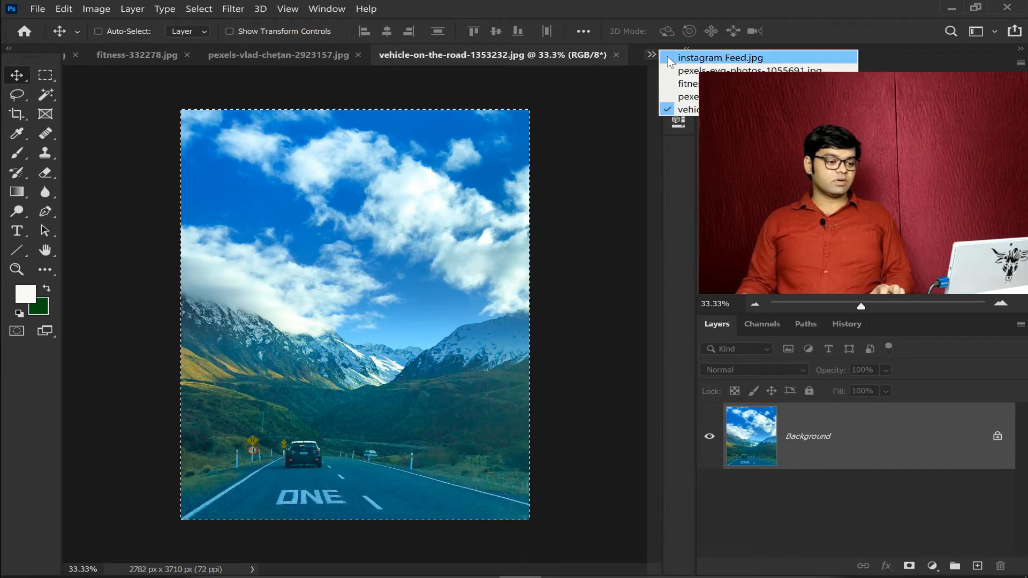
pyautogui.click(670, 59)
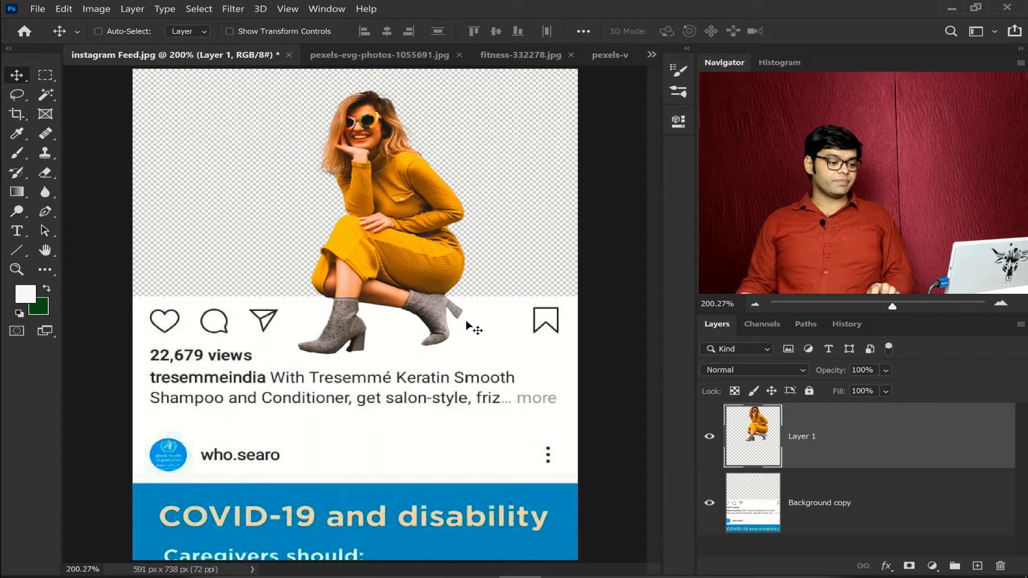
pyautogui.hotkey('ctrl', 'v')
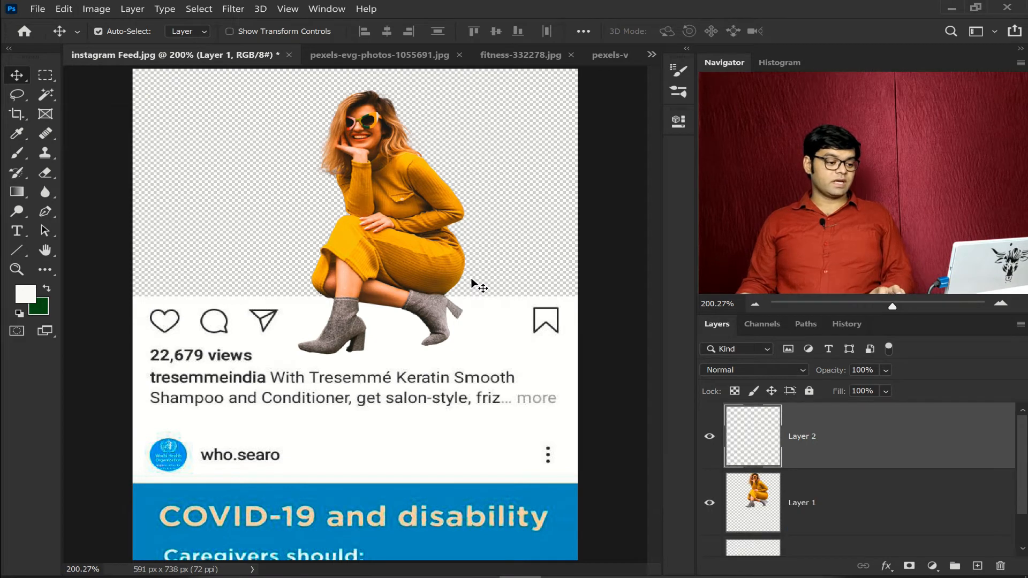
# Convert the pasted landscape layer to a smart object and scale it to about 21.4% so it fills the canvas.
pyautogui.rightClick(840, 442)
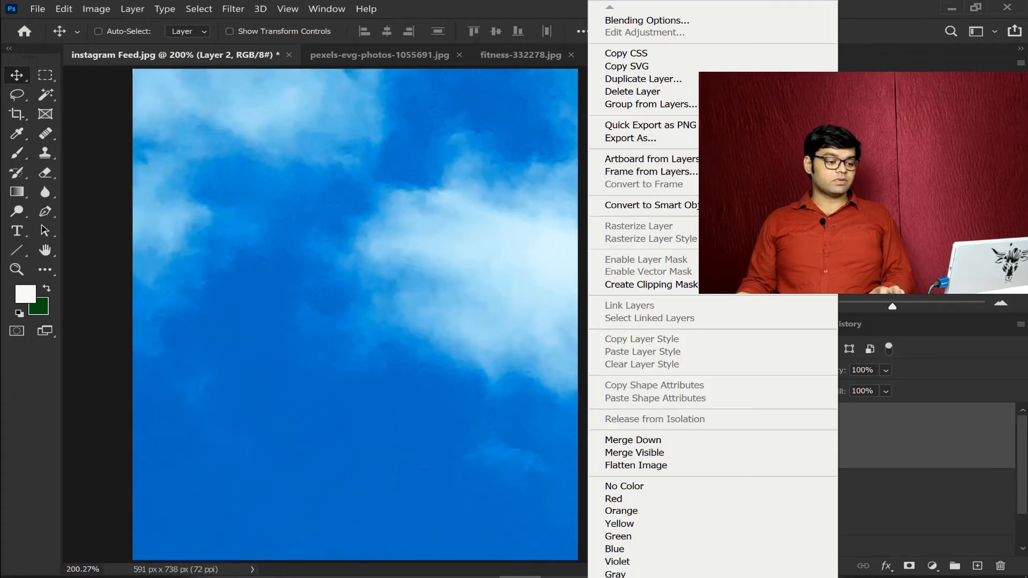
pyautogui.click(651, 205)
pyautogui.press('ctrl')
pyautogui.hotkey('ctrl', 't')
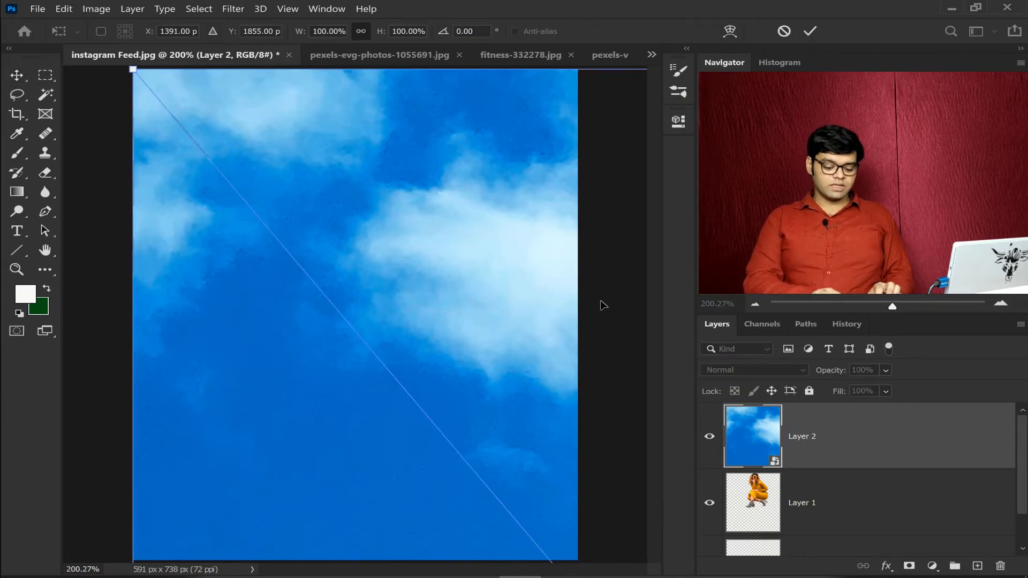
pyautogui.scroll(-10, 604, 305)
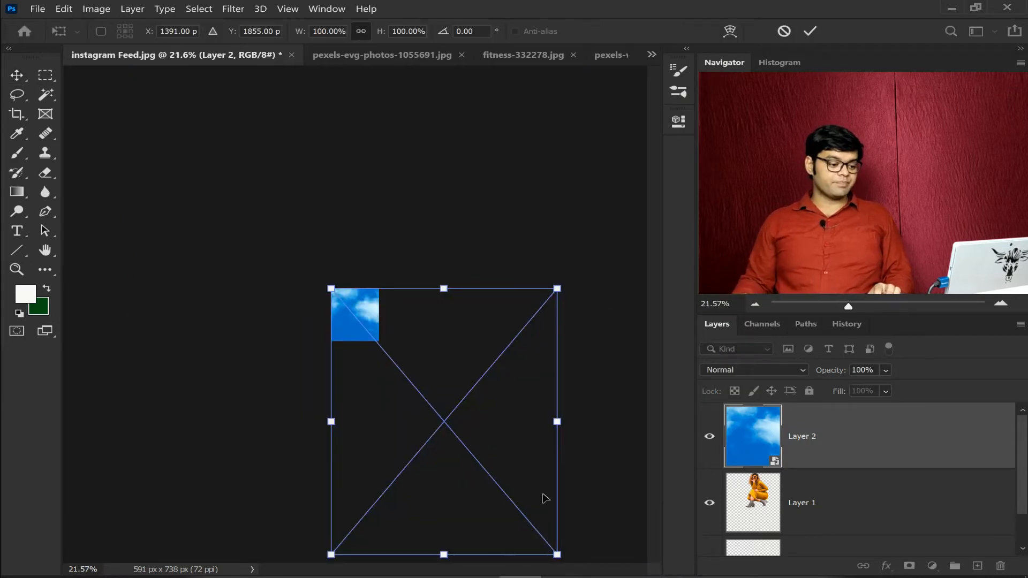
pyautogui.moveTo(547, 549); pyautogui.dragTo(404, 326)
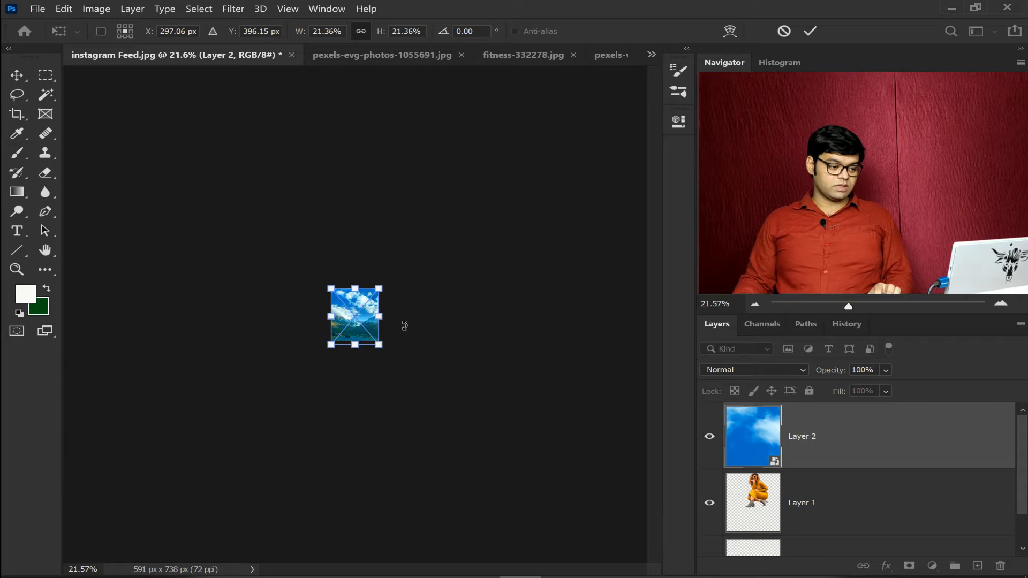
pyautogui.press('Return')
pyautogui.hotkey('ctrl', '0')
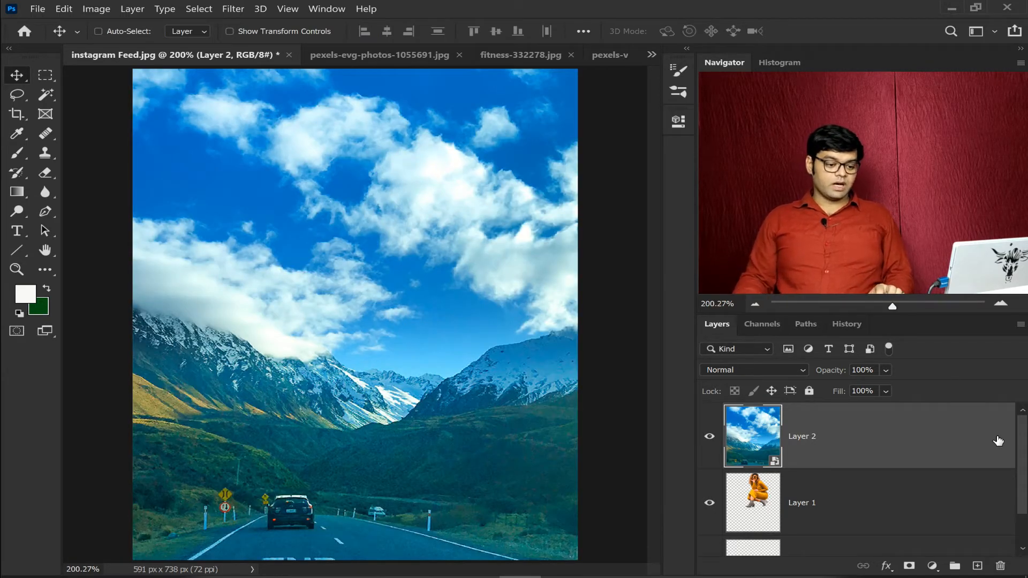
# Move the landscape layer beneath the Background copy layer in the layer stack.
pyautogui.scroll(-2, 1023, 456)
pyautogui.moveTo(890, 416); pyautogui.dragTo(879, 519)
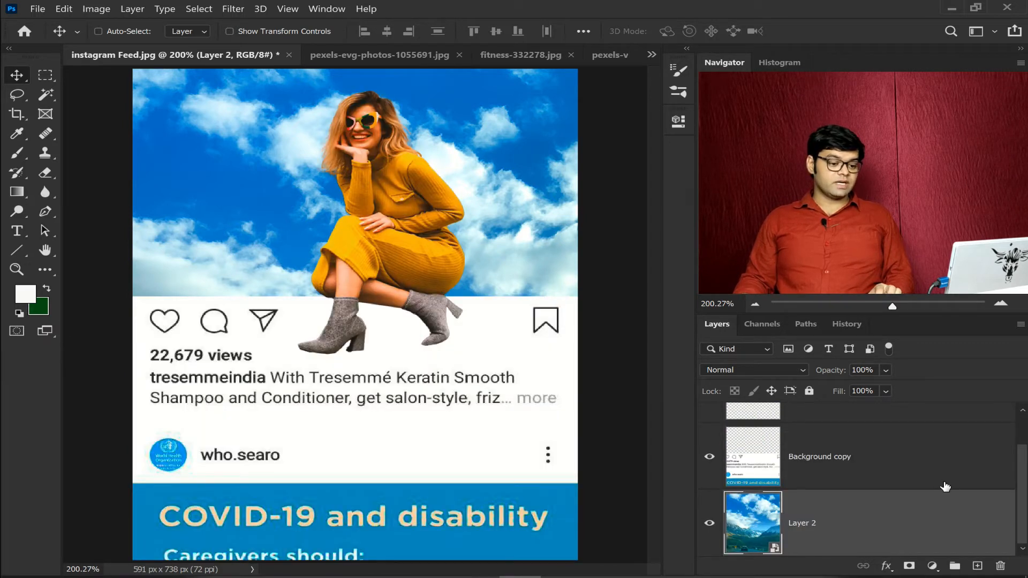
pyautogui.moveTo(1025, 483); pyautogui.dragTo(1026, 429)
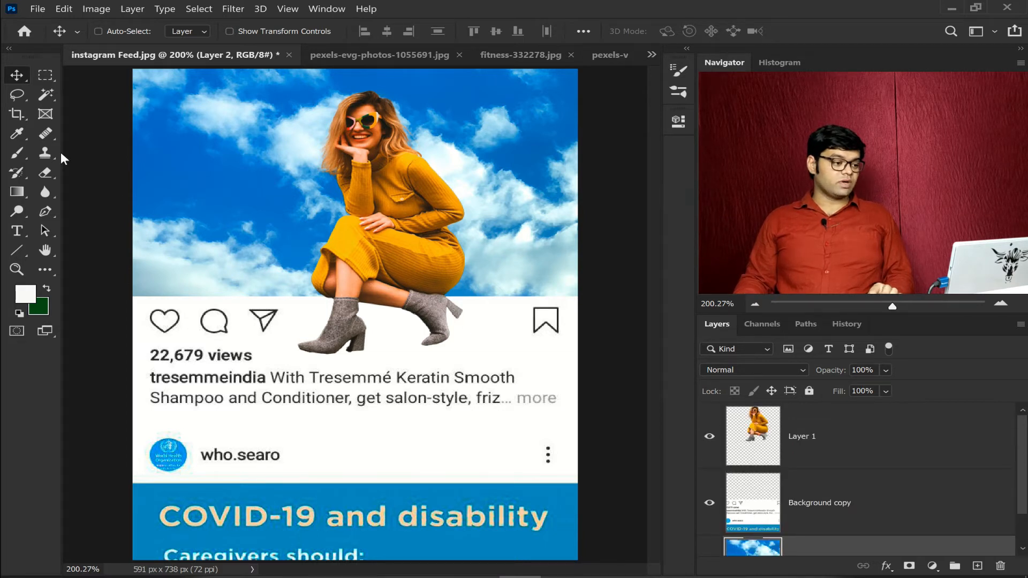
pyautogui.moveTo(488, 260)
pyautogui.mouseDown()
pyautogui.moveTo(487, 244)
pyautogui.moveTo(483, 255)
pyautogui.mouseUp()
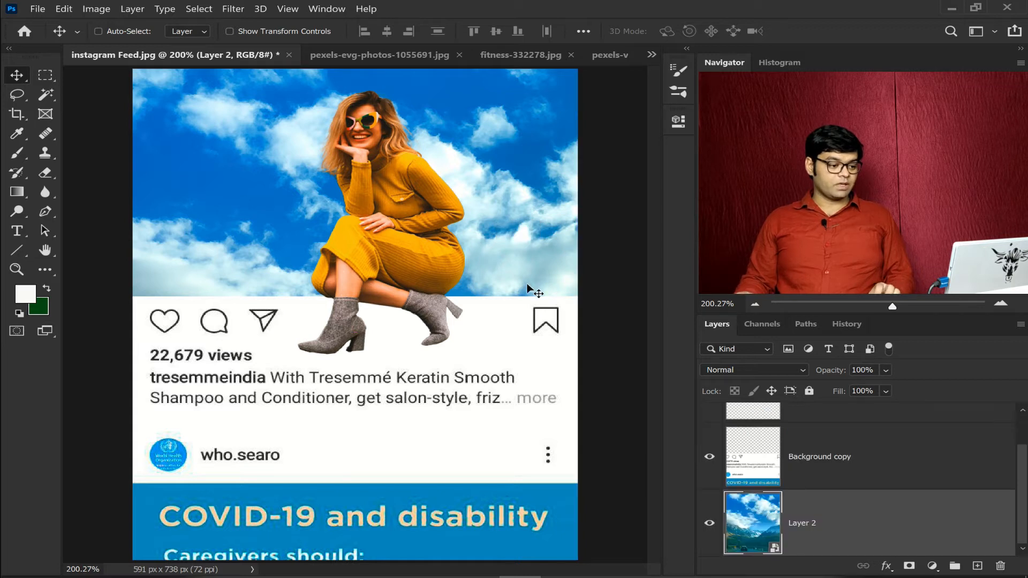
pyautogui.hotkey('ctrl', '-')
pyautogui.hotkey('ctrl', '-')
pyautogui.hotkey('ctrl', '+')
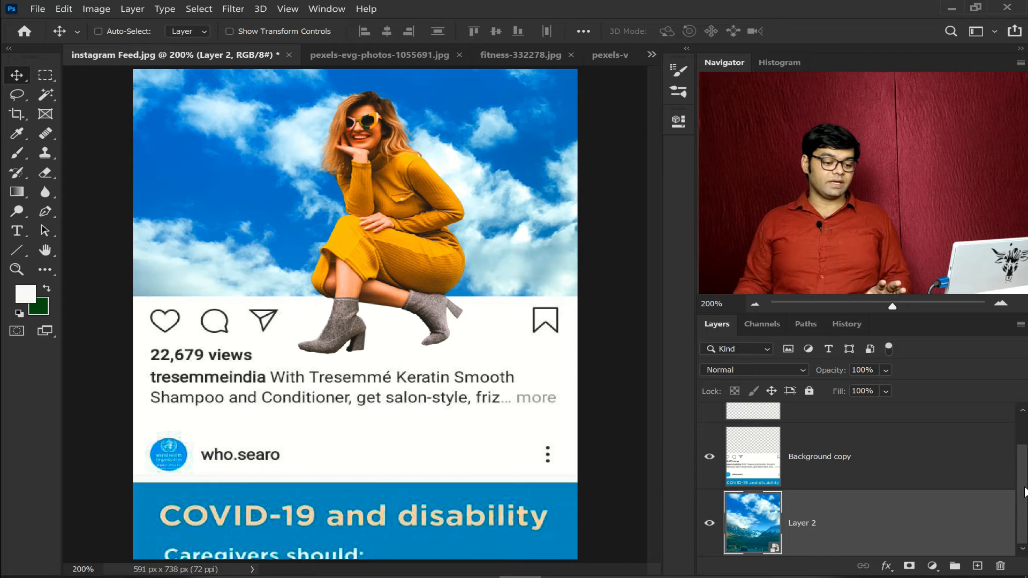
# Convert the woman's Layer 1 to a smart object and add a new empty layer above it.
pyautogui.moveTo(1024, 492); pyautogui.dragTo(1023, 463)
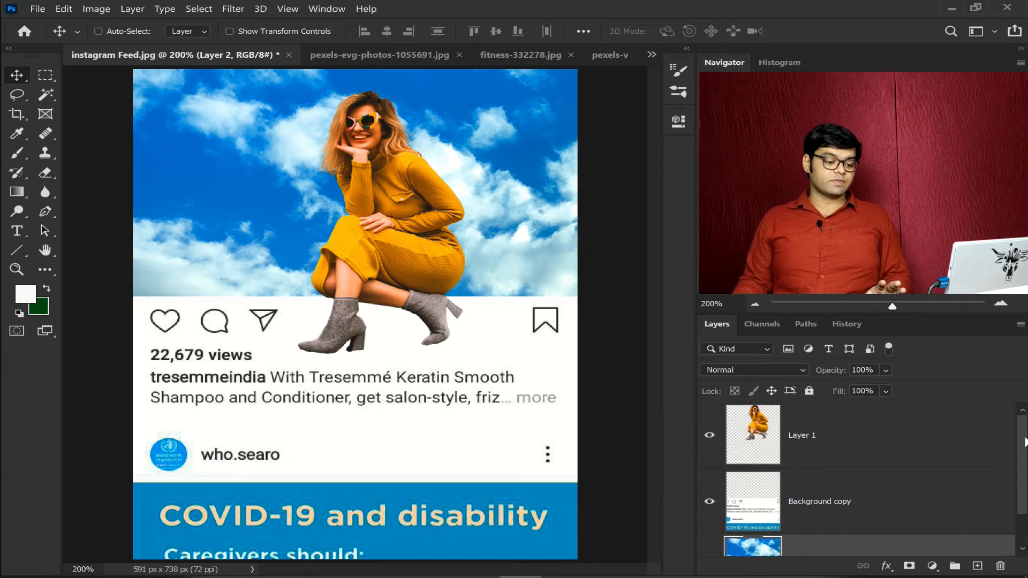
pyautogui.click(924, 448)
pyautogui.click(977, 566)
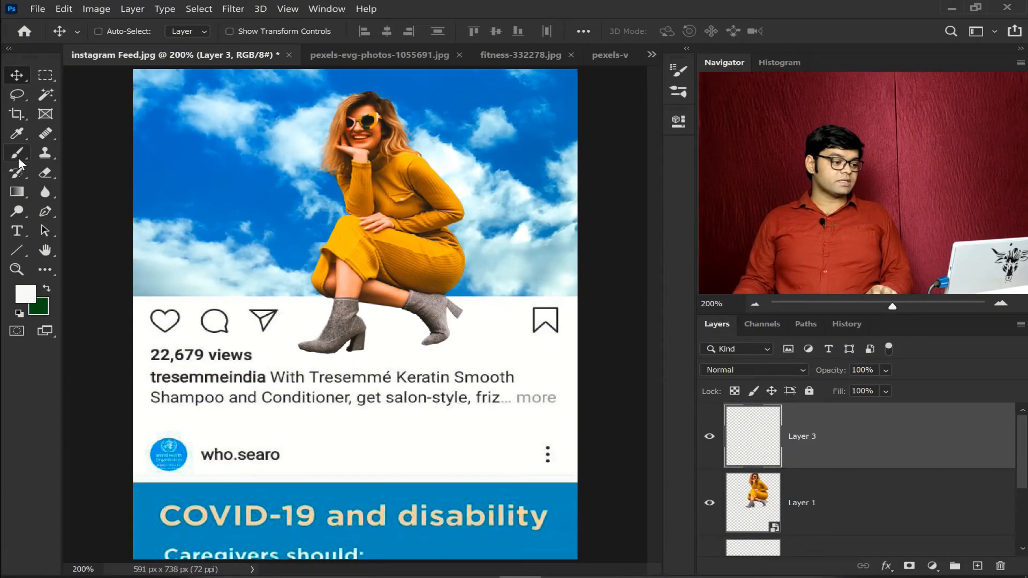
# Set up a soft 150 px Brush with 97% flow and reset the colours to default black and white.
pyautogui.click(19, 160)
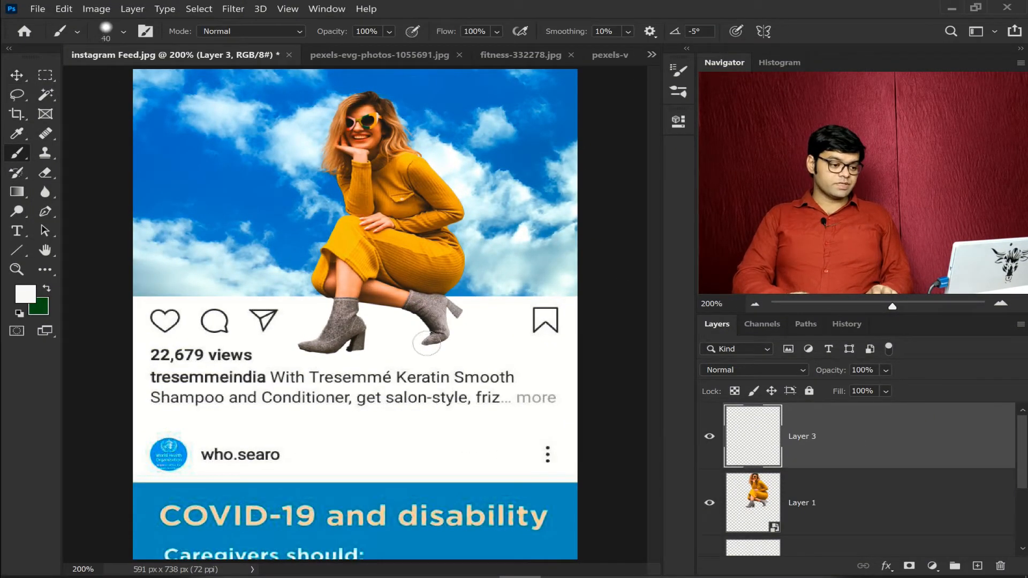
pyautogui.press(']')
pyautogui.press(']')
pyautogui.press(']')
pyautogui.press(']')
pyautogui.press(']')
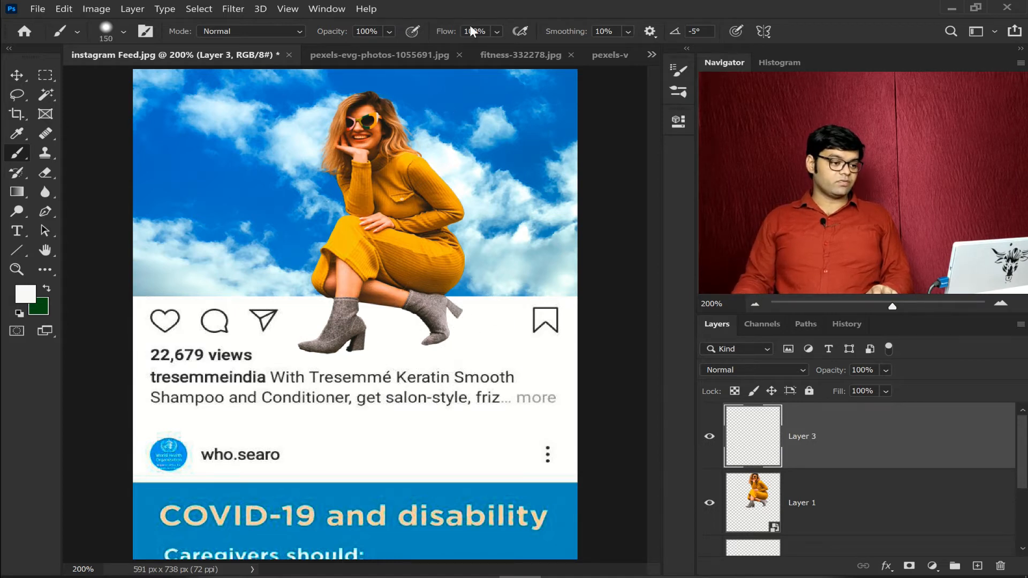
pyautogui.moveTo(447, 35); pyautogui.dragTo(443, 35)
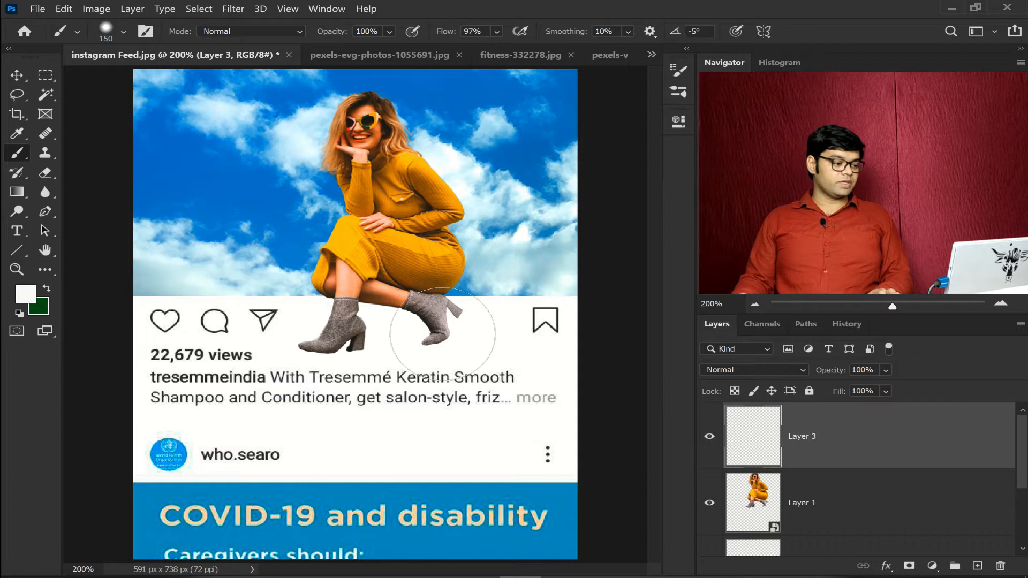
pyautogui.press('d')
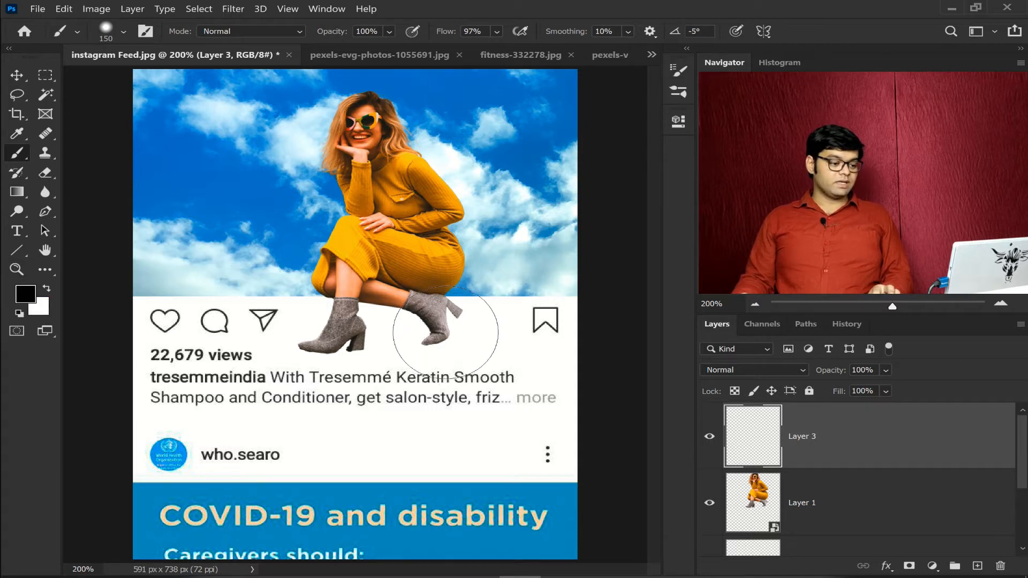
# Paint a black soft dab over the woman's rear boot, and another over her front boot on a second new layer.
pyautogui.click(444, 335)
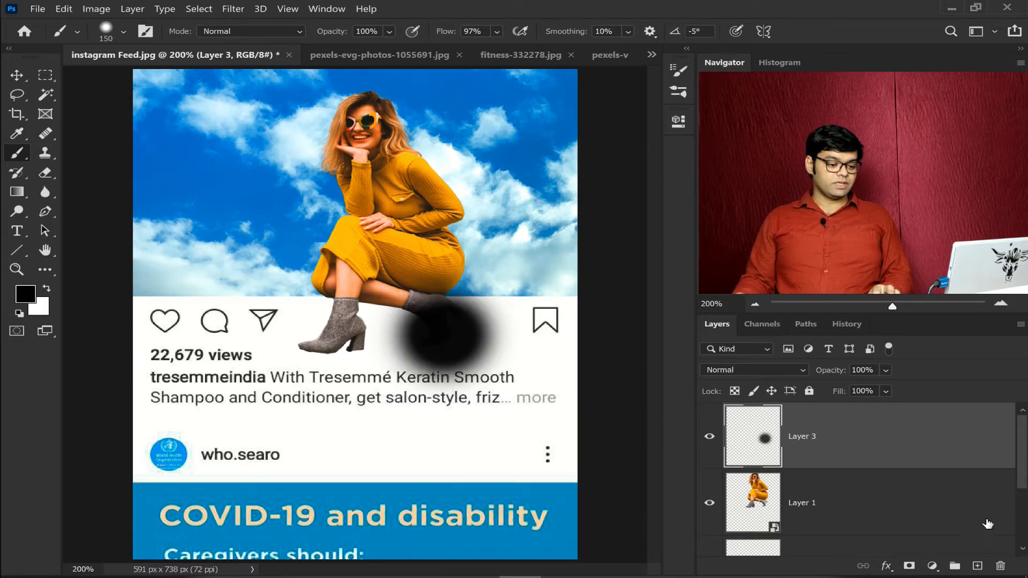
pyautogui.click(977, 567)
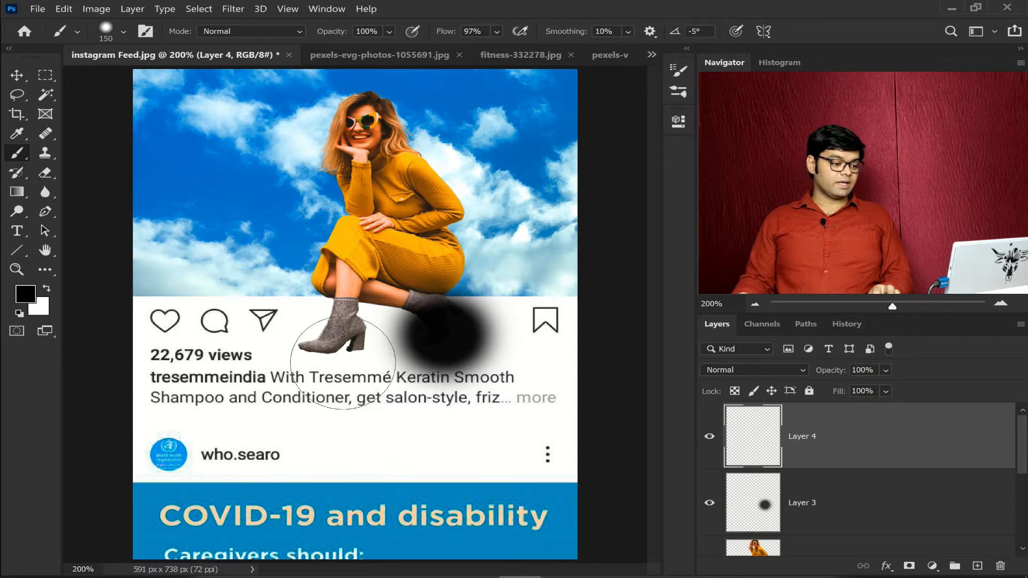
pyautogui.click(337, 351)
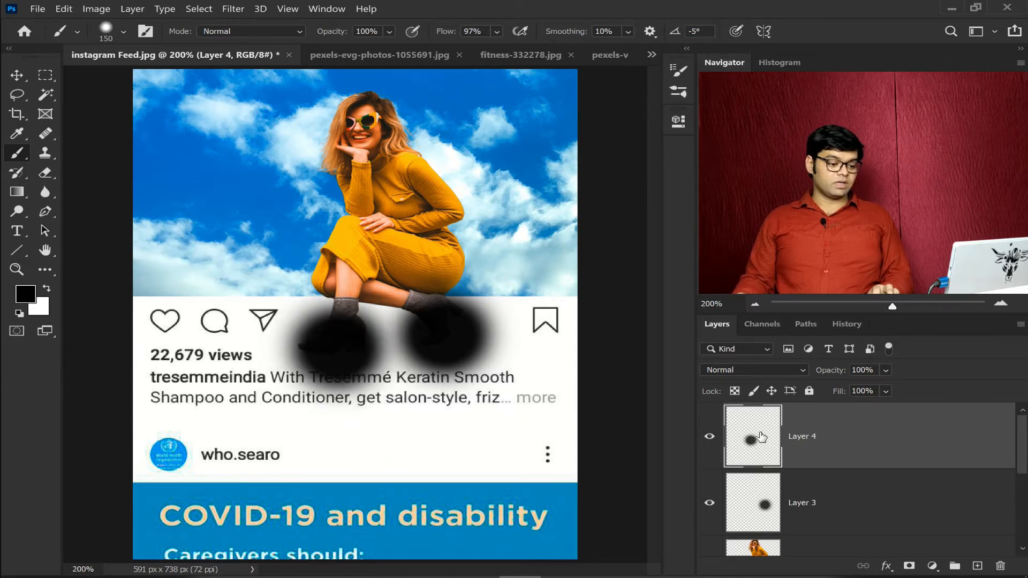
# Squash the Layer 3 shadow dab to about 16.5% height, place it at the rear boot's toe, and hide Layer 4.
pyautogui.click(794, 503)
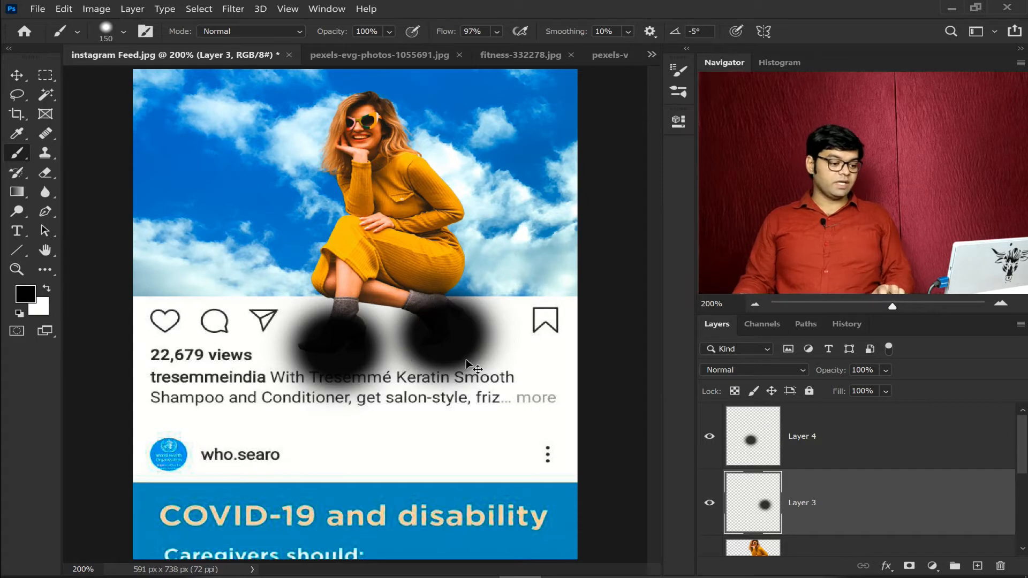
pyautogui.hotkey('ctrl', 't')
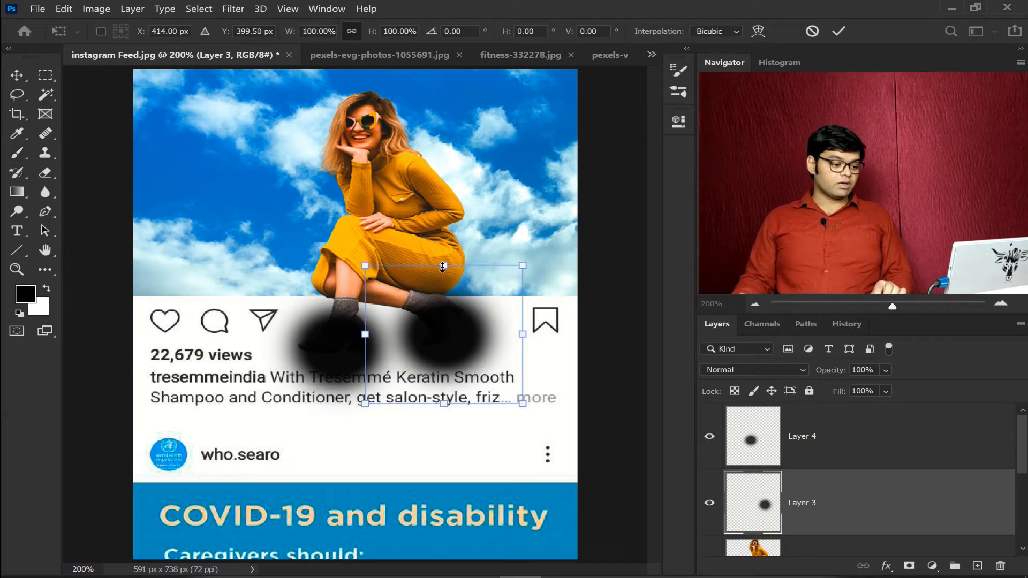
pyautogui.moveTo(444, 277)
pyautogui.mouseDown()
pyautogui.moveTo(445, 384)
pyautogui.moveTo(469, 381)
pyautogui.moveTo(475, 347)
pyautogui.mouseUp()
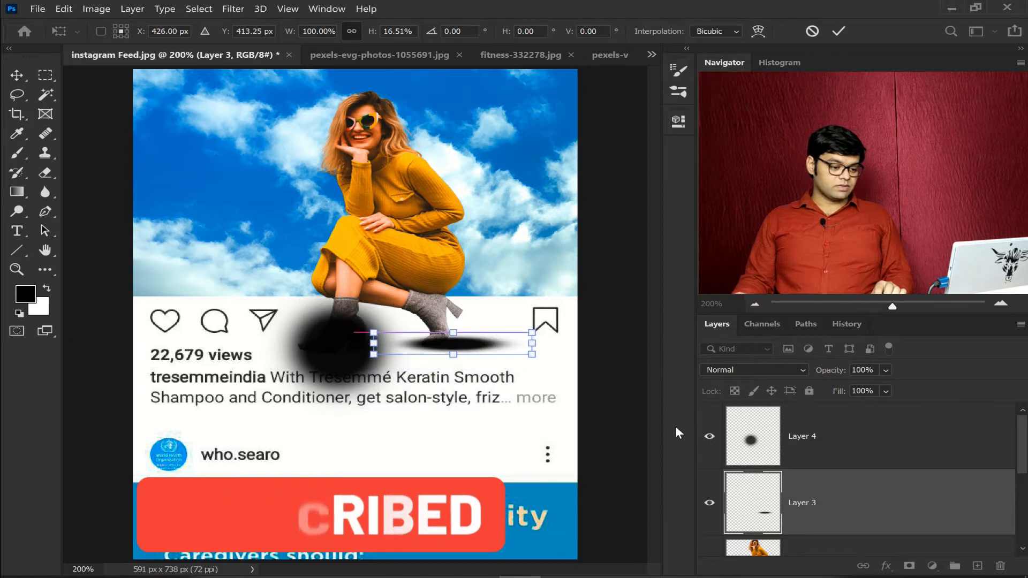
pyautogui.press('Return')
pyautogui.press('b')
pyautogui.click(709, 436)
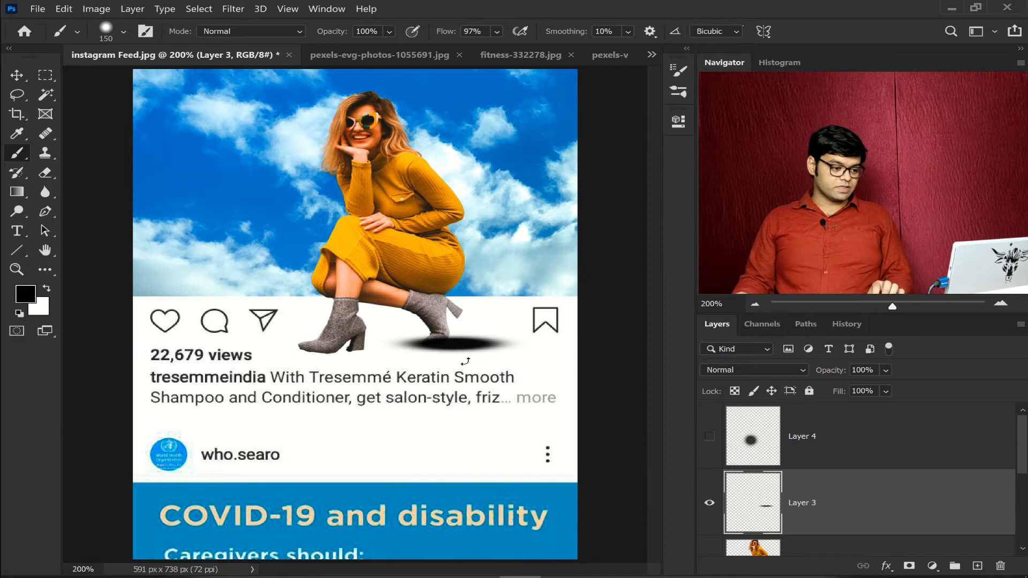
# Flatten the rear boot's shadow to 75% height so it sits directly under the toe.
pyautogui.hotkey('ctrl', 't')
pyautogui.hotkey('ctrl', '+')
pyautogui.hotkey('ctrl', '+')
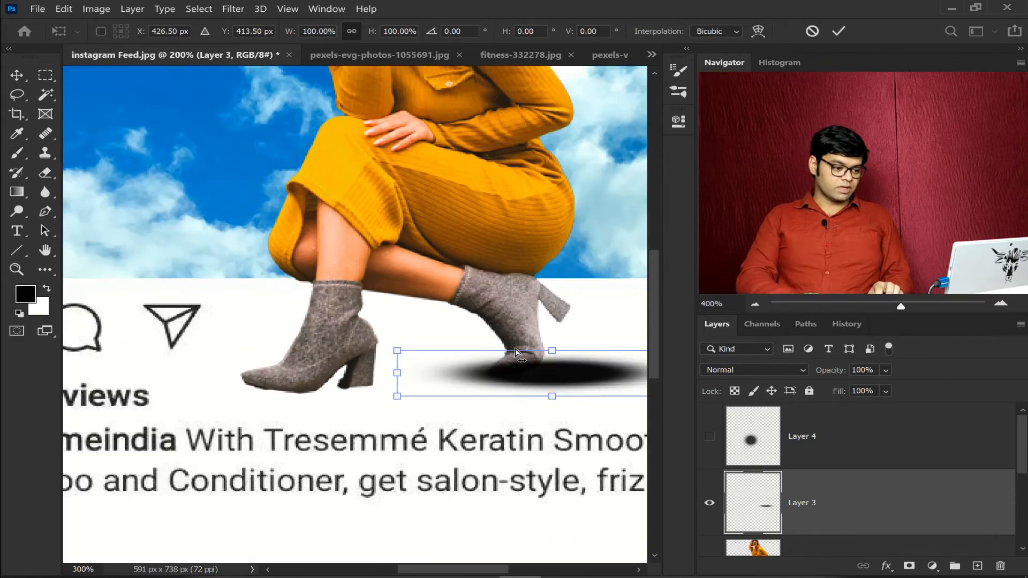
pyautogui.moveTo(568, 286); pyautogui.dragTo(427, 321)
pyautogui.moveTo(406, 384); pyautogui.dragTo(406, 397)
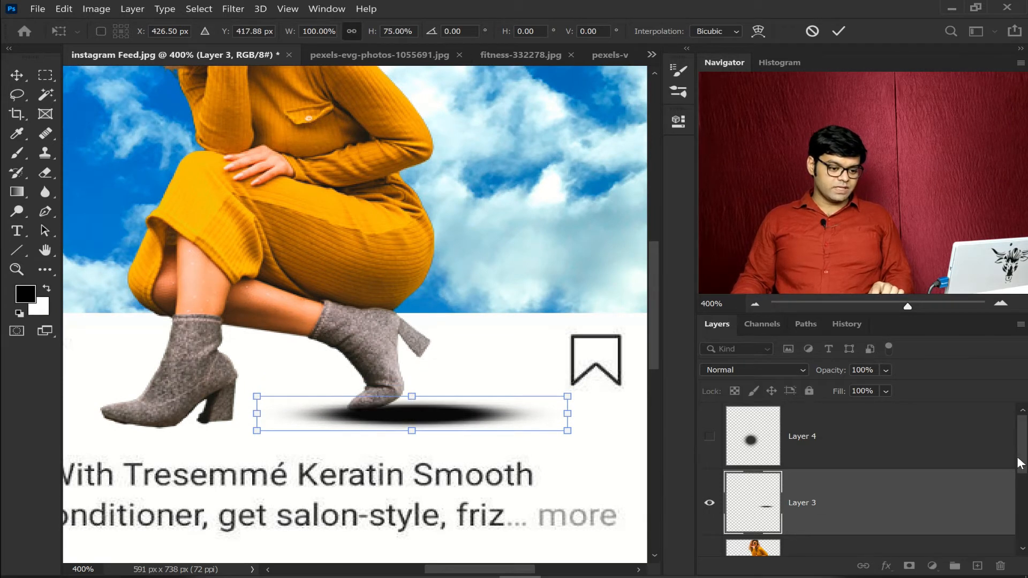
pyautogui.scroll(-2, 1023, 465)
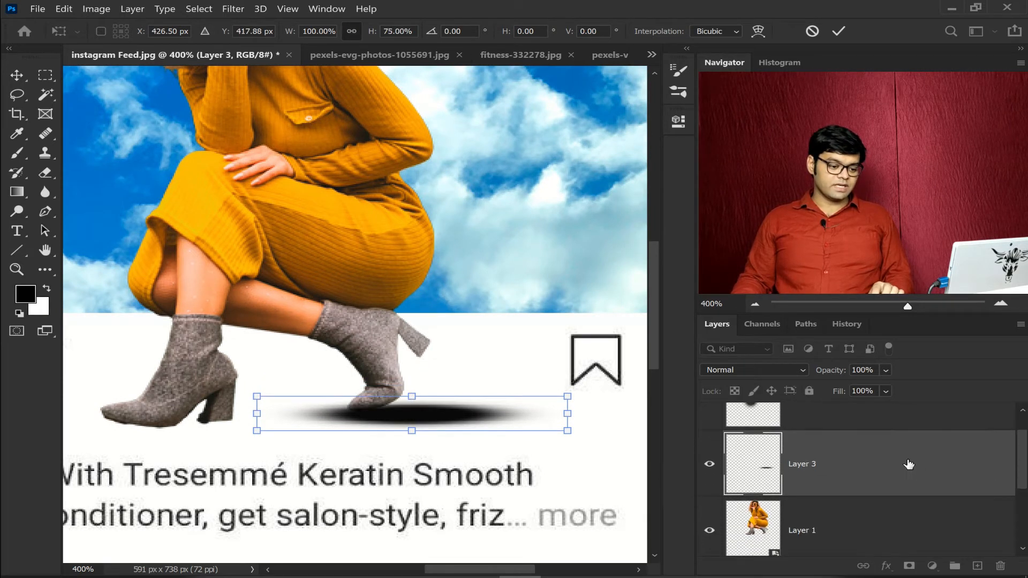
pyautogui.scroll(-1, 1023, 477)
pyautogui.press('Return')
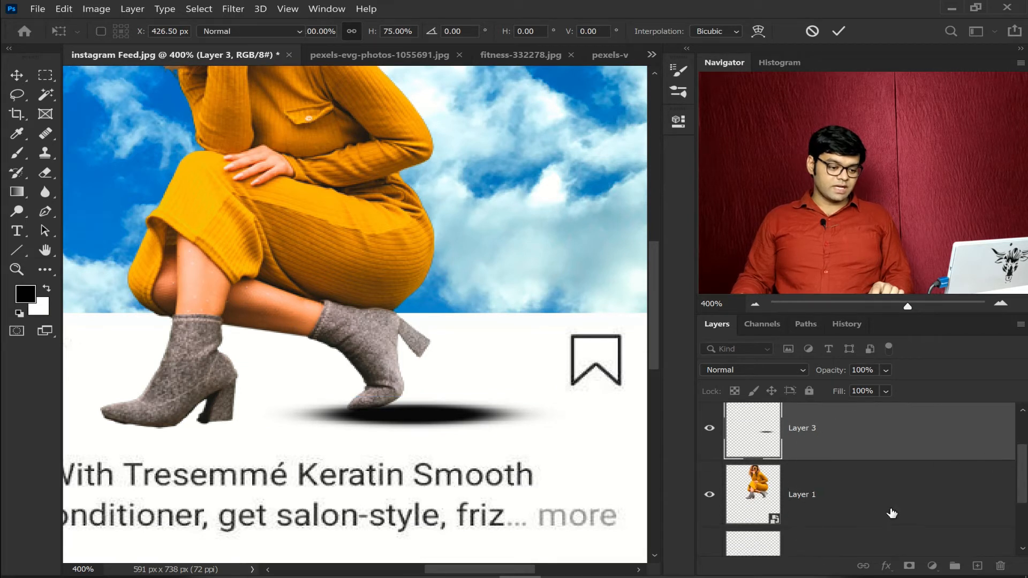
# Move Layer 3 beneath the woman's Layer 1 in the layer stack.
pyautogui.press('b')
pyautogui.moveTo(888, 521); pyautogui.dragTo(876, 530)
pyautogui.scroll(2, 1020, 477)
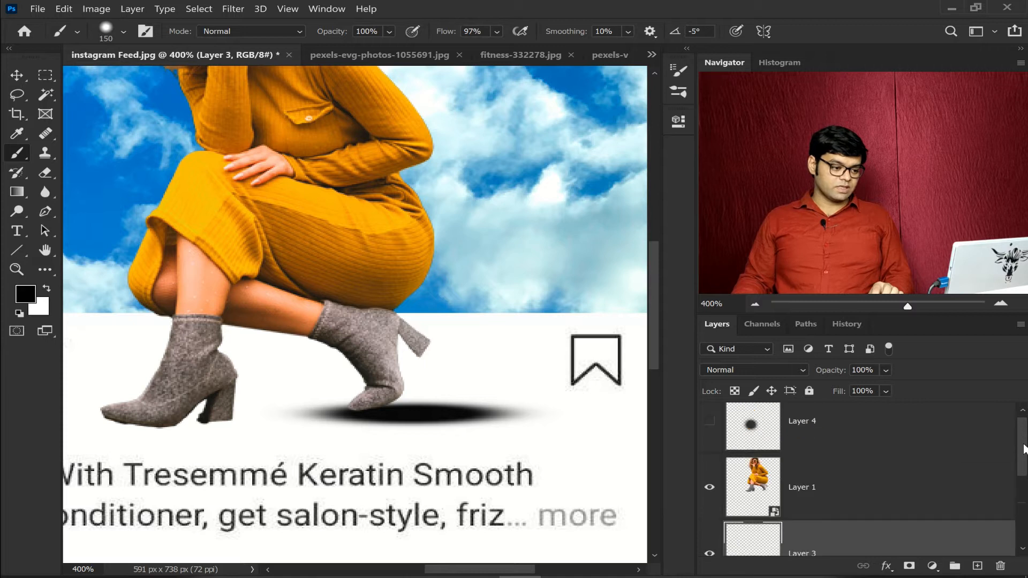
# Skew the rear boot's shadow so it slants upward from the toe towards the bookmark icon.
pyautogui.hotkey('ctrl', 't')
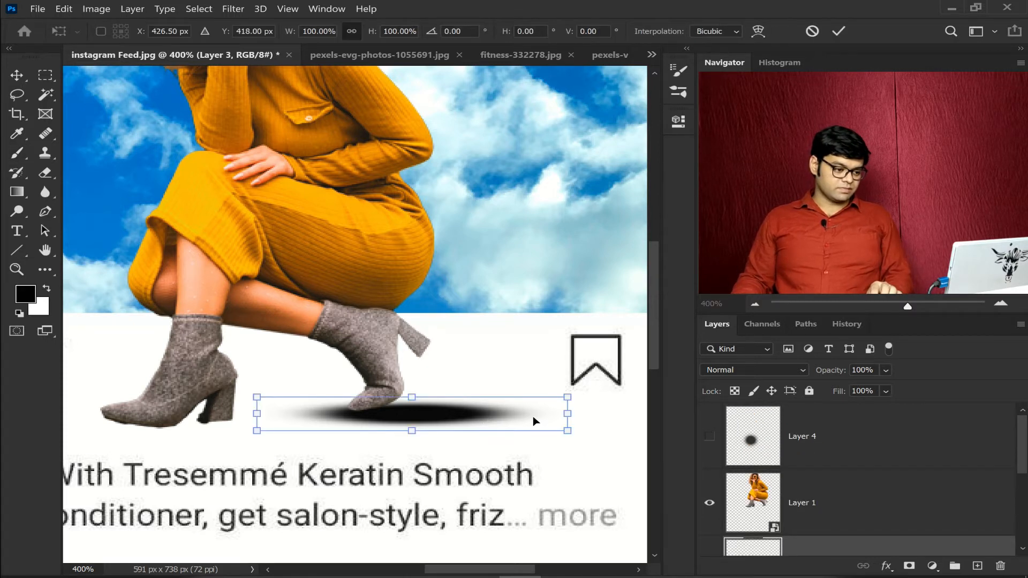
pyautogui.moveTo(583, 414); pyautogui.dragTo(598, 332)
pyautogui.moveTo(507, 369); pyautogui.dragTo(497, 374)
pyautogui.press('Return')
pyautogui.press('b')
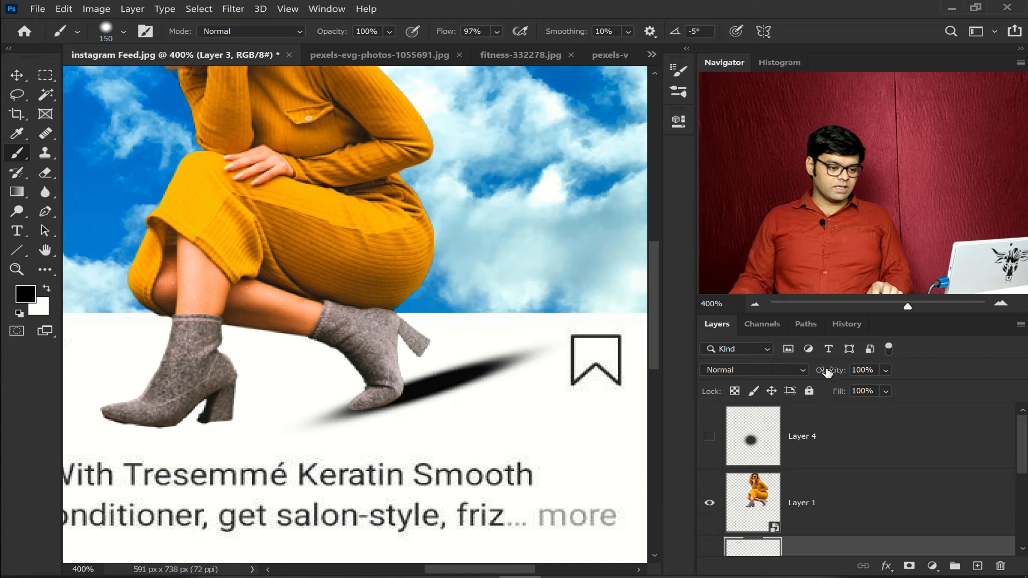
# Lower Layer 3's opacity to 59% and convert the layer to a smart object.
pyautogui.moveTo(815, 372); pyautogui.dragTo(821, 373)
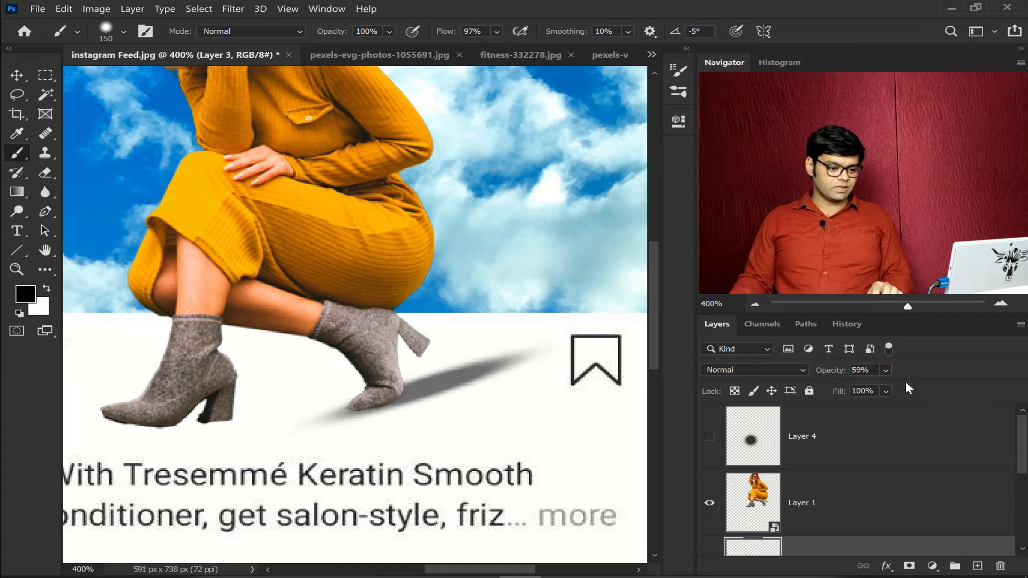
pyautogui.moveTo(1021, 461); pyautogui.dragTo(1024, 488)
pyautogui.rightClick(874, 514)
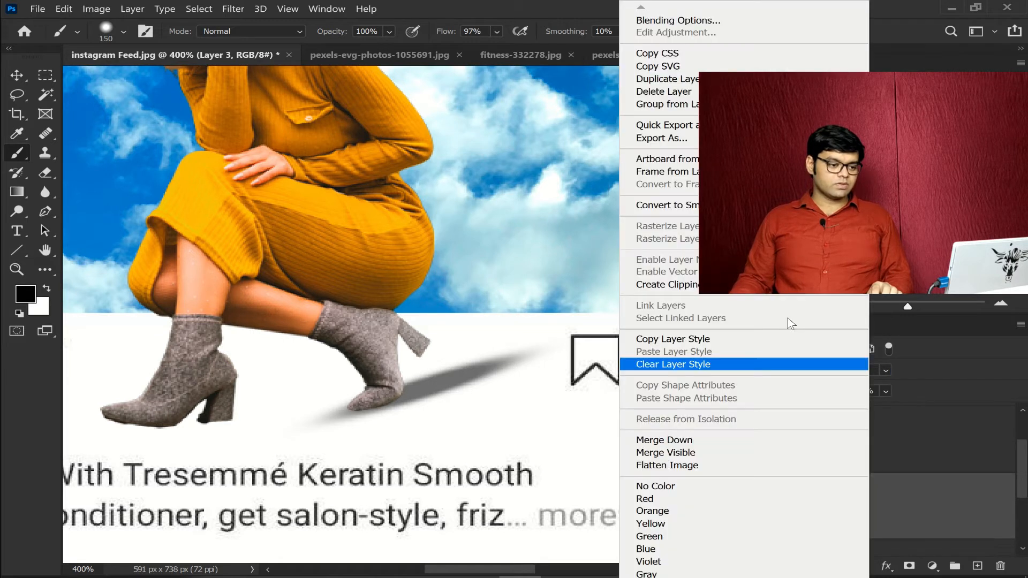
pyautogui.click(664, 205)
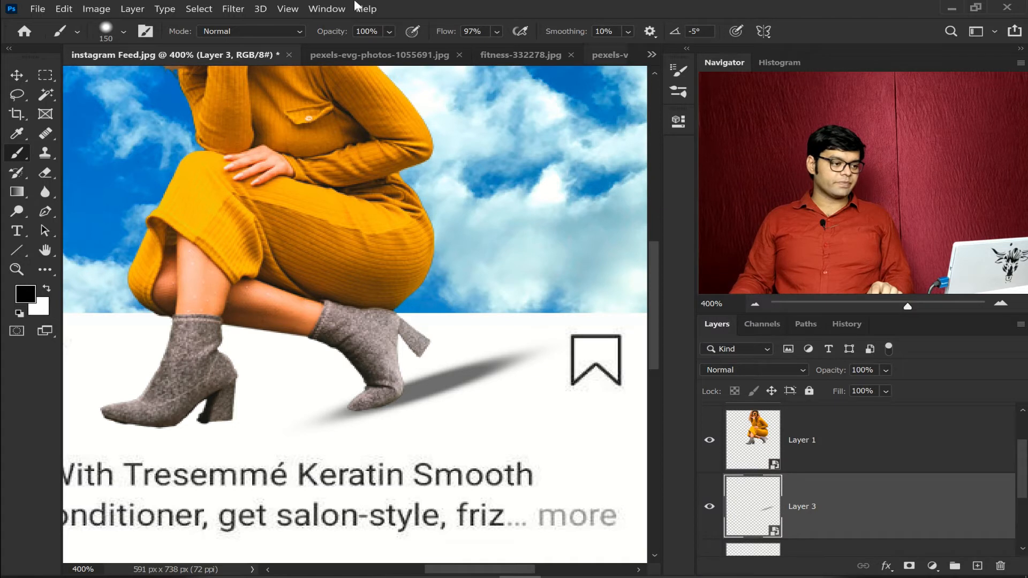
# Apply a Gaussian Blur with a 2.7 pixel radius to the rear boot's shadow.
pyautogui.click(229, 9)
pyautogui.moveTo(328, 160)
pyautogui.click(488, 215)
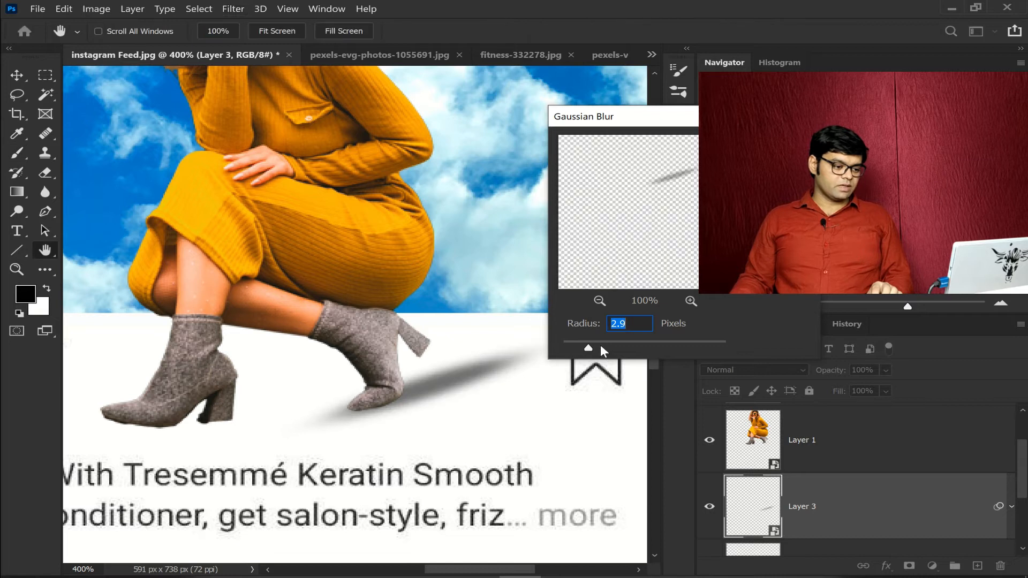
pyautogui.click(600, 345)
pyautogui.click(593, 345)
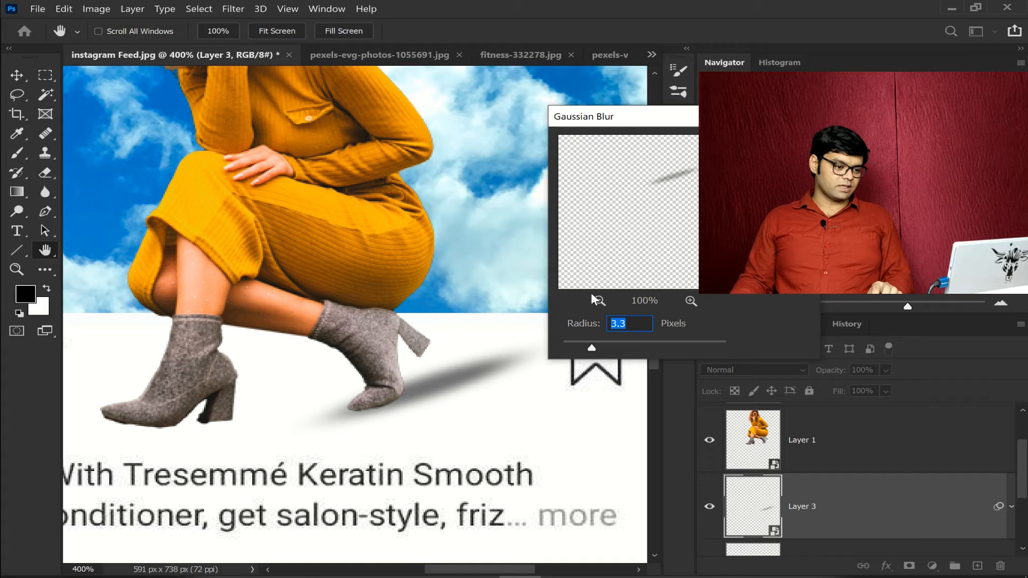
pyautogui.moveTo(592, 348); pyautogui.dragTo(587, 346)
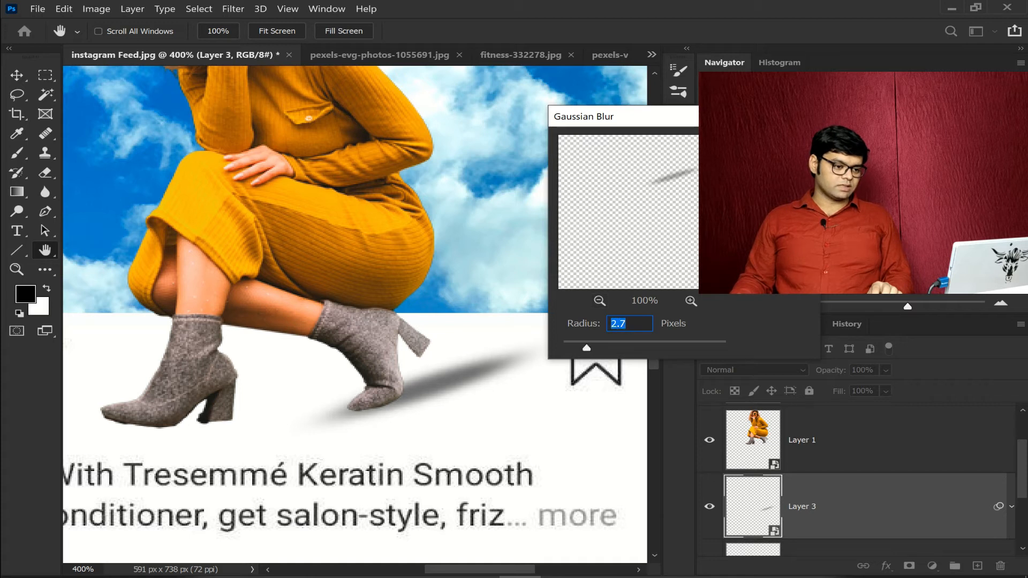
pyautogui.press('Return')
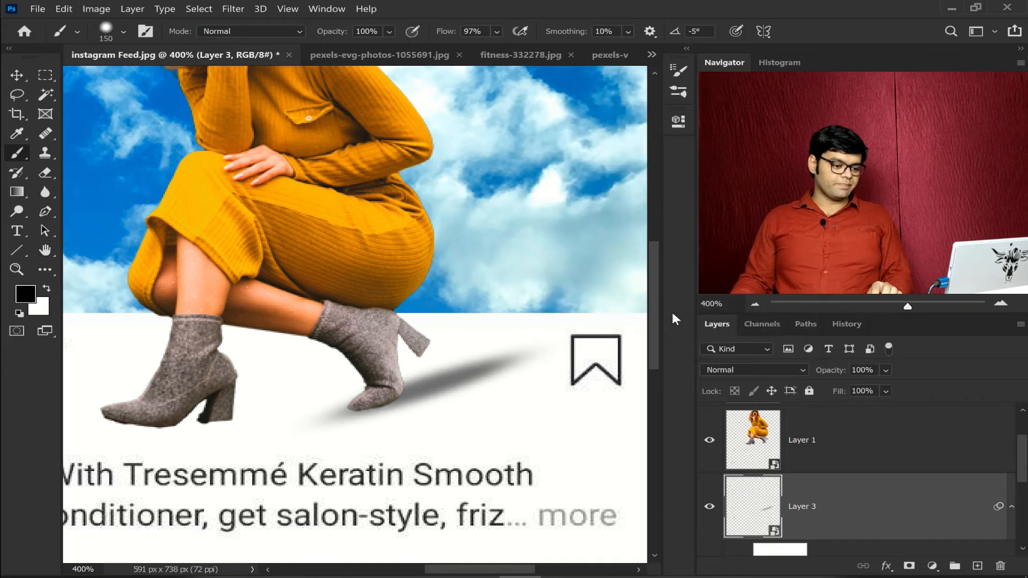
# Apply a Motion Blur with a distance of 23 pixels to the rear boot's shadow, adjusting the blur angle.
pyautogui.click(233, 9)
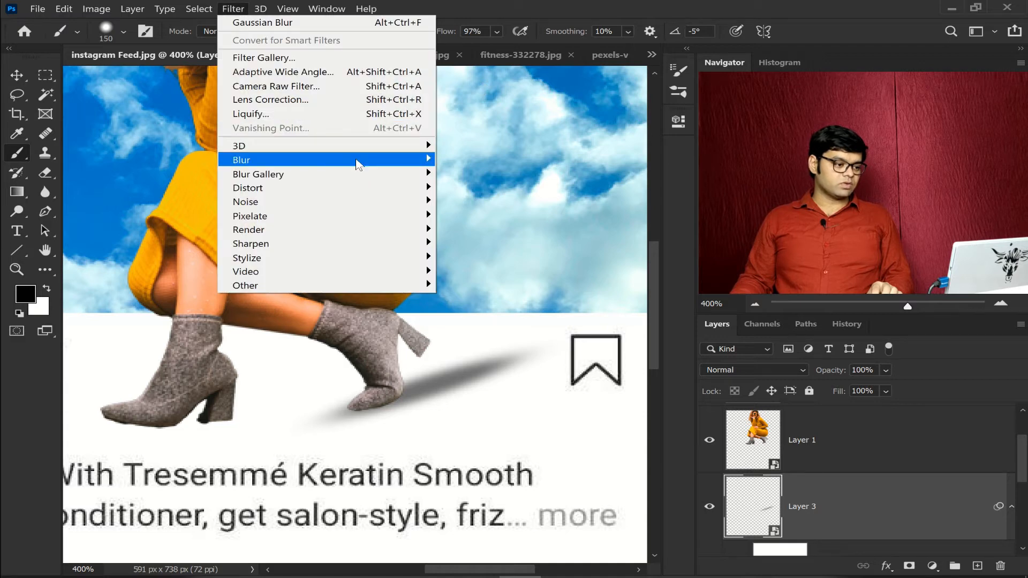
pyautogui.moveTo(423, 159)
pyautogui.click(493, 243)
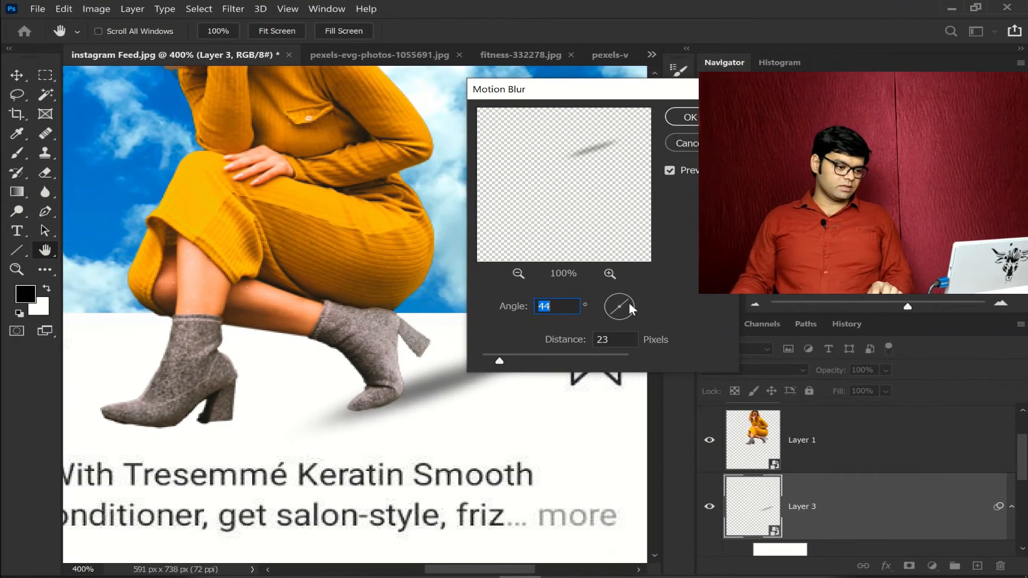
pyautogui.click(656, 303)
pyautogui.press('Return')
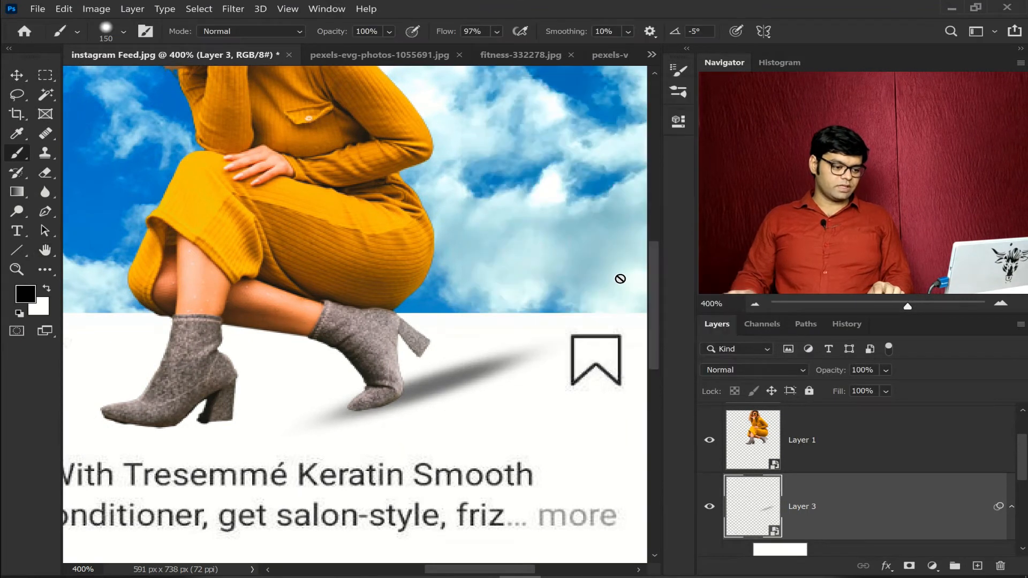
# Show Layer 4, squash its dab to about 12% height and place it beneath the front boot.
pyautogui.hotkey('ctrl', '0')
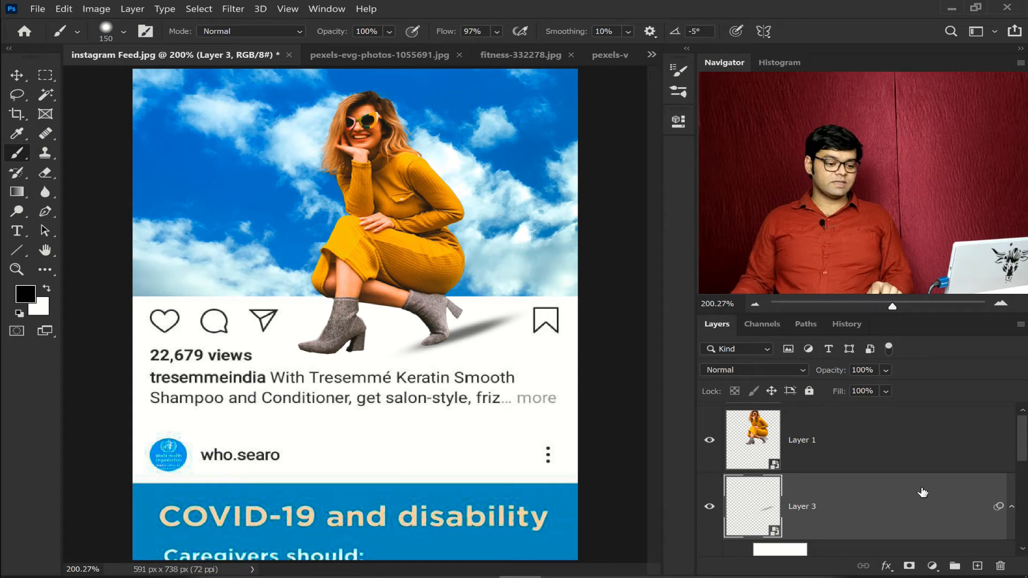
pyautogui.scroll(1, 923, 492)
pyautogui.click(710, 438)
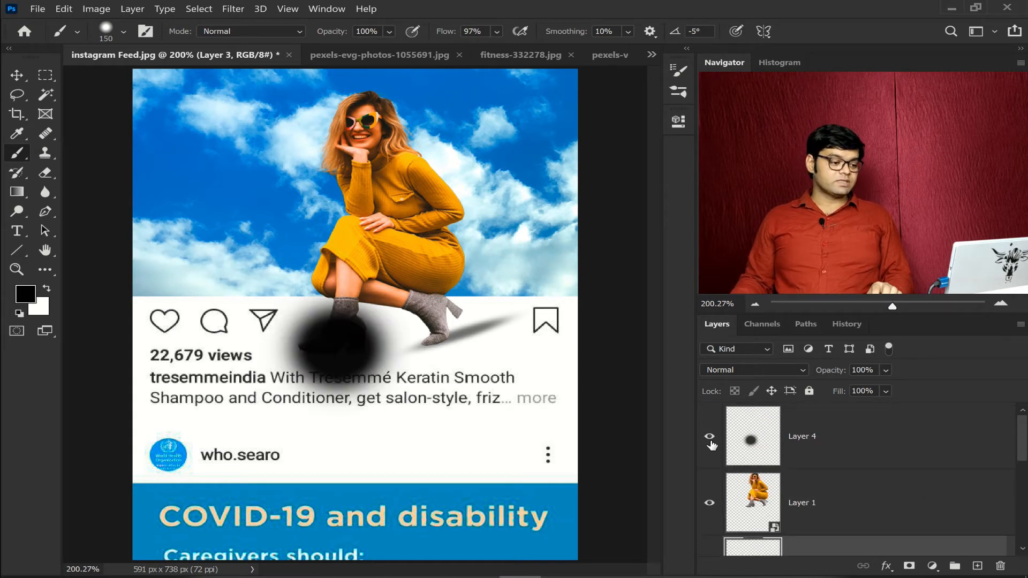
pyautogui.hotkey('ctrl', 't')
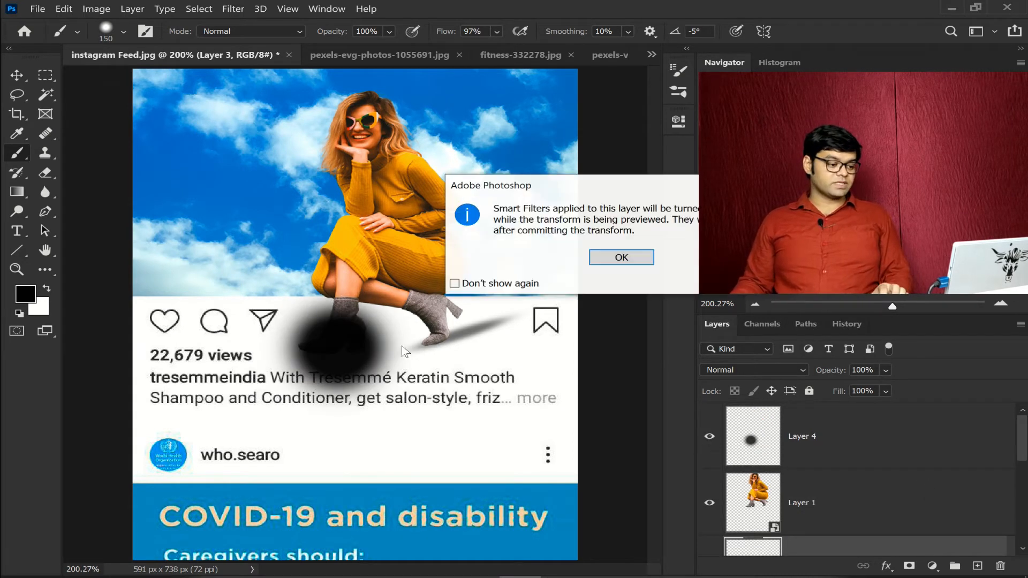
pyautogui.click(633, 257)
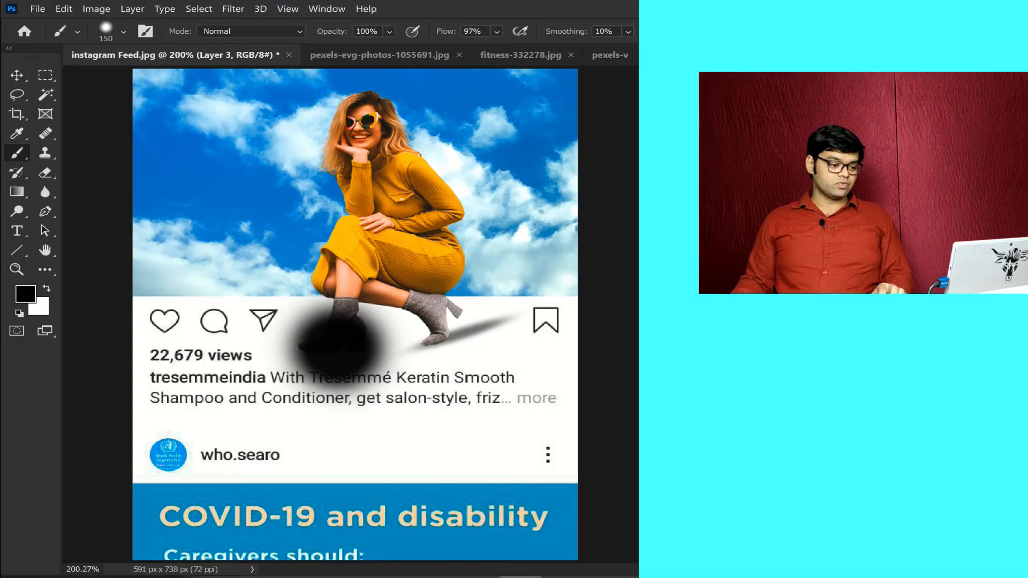
pyautogui.click(752, 433)
pyautogui.hotkey('ctrl', 't')
pyautogui.moveTo(338, 300); pyautogui.dragTo(337, 401)
pyautogui.moveTo(354, 411); pyautogui.dragTo(355, 358)
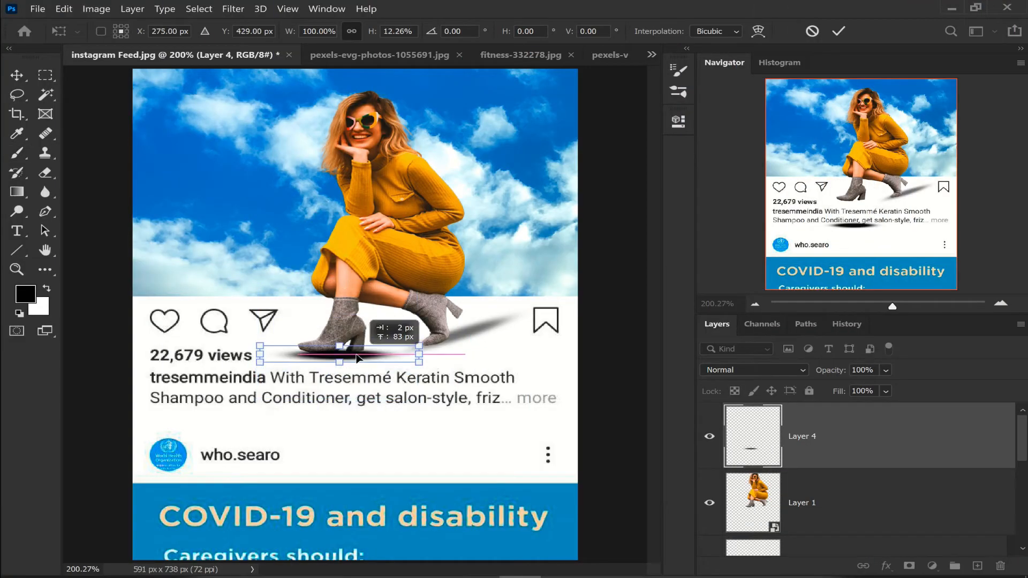
pyautogui.press('Return')
# Move Layer 4 beneath Layer 1 and distort its shadow to follow the sole of the front boot.
pyautogui.hotkey('ctrl', '[')
pyautogui.hotkey('ctrl', '+')
pyautogui.hotkey('ctrl', '+')
pyautogui.hotkey('ctrl', '+')
pyautogui.hotkey('ctrl', 't')
pyautogui.moveTo(528, 428); pyautogui.dragTo(528, 421)
pyautogui.moveTo(327, 430); pyautogui.dragTo(322, 424)
pyautogui.hotkey('ctrl', 'z')
pyautogui.moveTo(518, 400); pyautogui.dragTo(537, 399)
pyautogui.moveTo(547, 398); pyautogui.dragTo(548, 393)
pyautogui.press('Return')
# Lower the opacity of the front boot's shadow and fine-tune its slant.
pyautogui.moveTo(832, 371); pyautogui.dragTo(816, 375)
pyautogui.hotkey('ctrl', 't')
pyautogui.moveTo(329, 431); pyautogui.dragTo(328, 427)
pyautogui.moveTo(548, 406); pyautogui.dragTo(547, 396)
pyautogui.hotkey('ctrl', 'z')
pyautogui.press('Return')
# Convert Layer 4 to a smart object and soften the front boot's shadow with Gaussian Blur and Motion Blur.
pyautogui.click(233, 9)
pyautogui.rightClick(832, 501)
pyautogui.click(670, 205)
pyautogui.click(233, 10)
pyautogui.moveTo(267, 162)
pyautogui.click(502, 223)
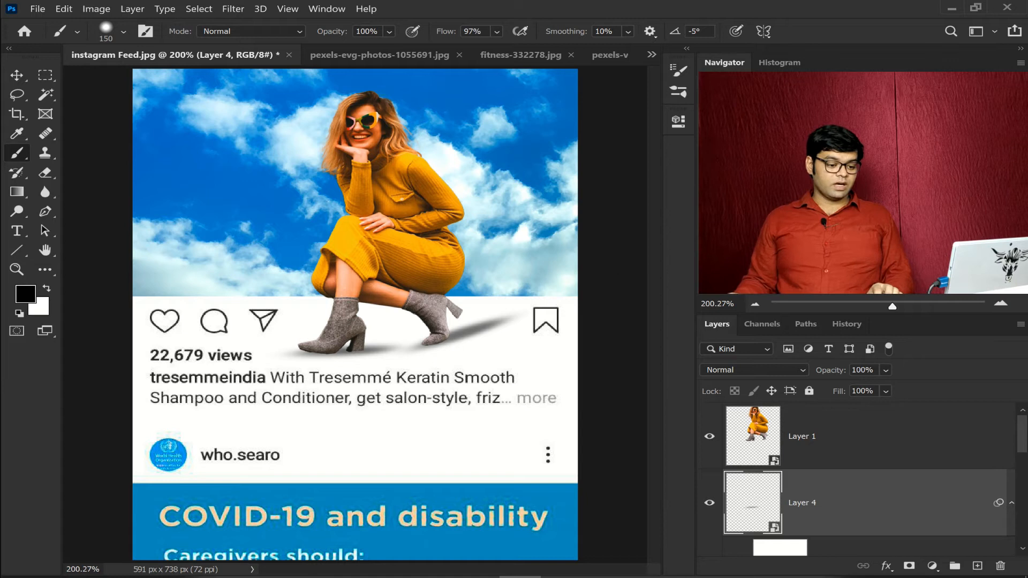
# Narrow the rear boot's shadow on Layer 3 to about 93% width, keeping it clear of the bookmark icon.
pyautogui.scroll(-5, 1024, 451)
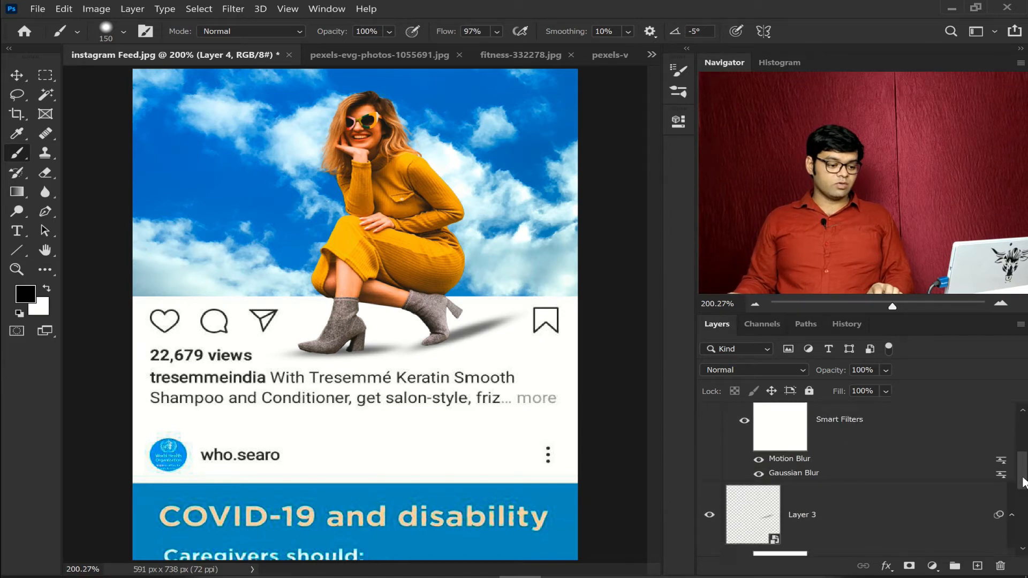
pyautogui.click(884, 519)
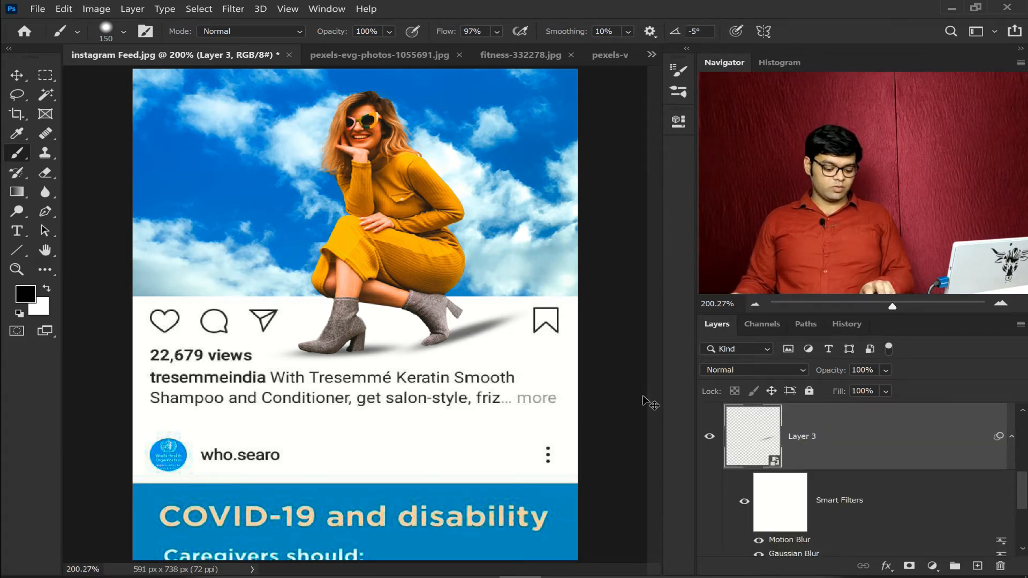
pyautogui.hotkey('ctrl', 't')
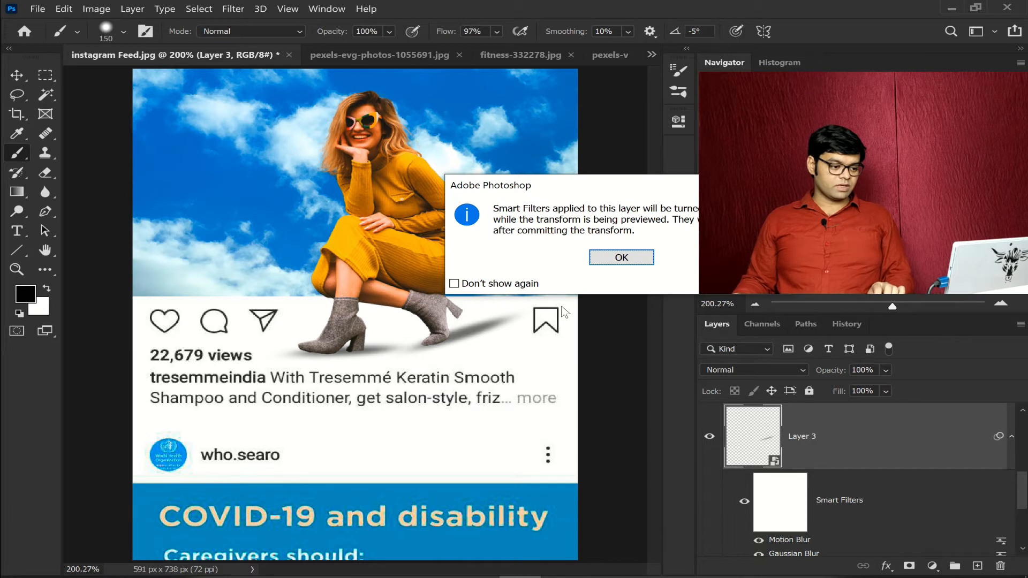
pyautogui.click(621, 258)
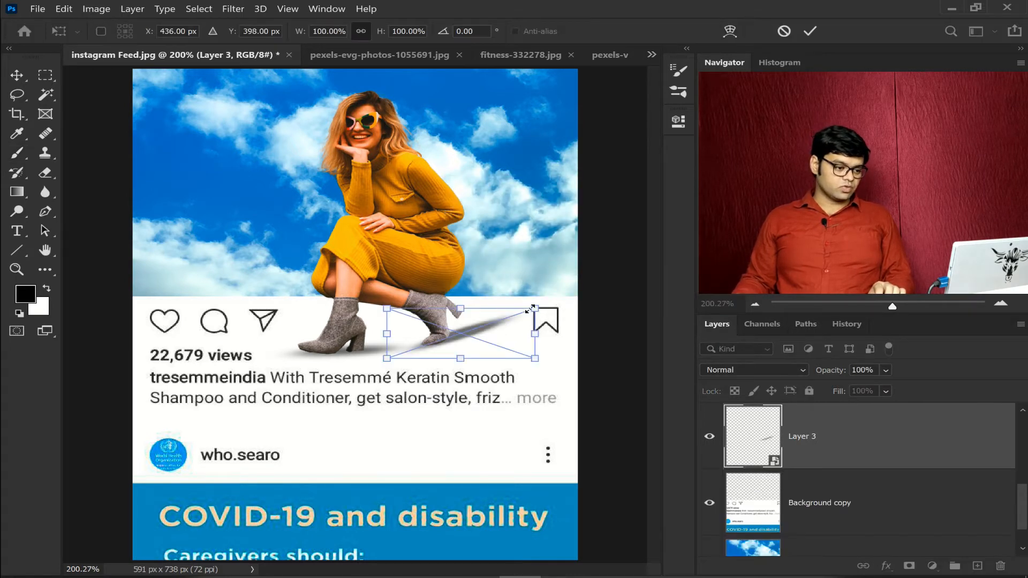
pyautogui.moveTo(534, 310); pyautogui.dragTo(524, 310)
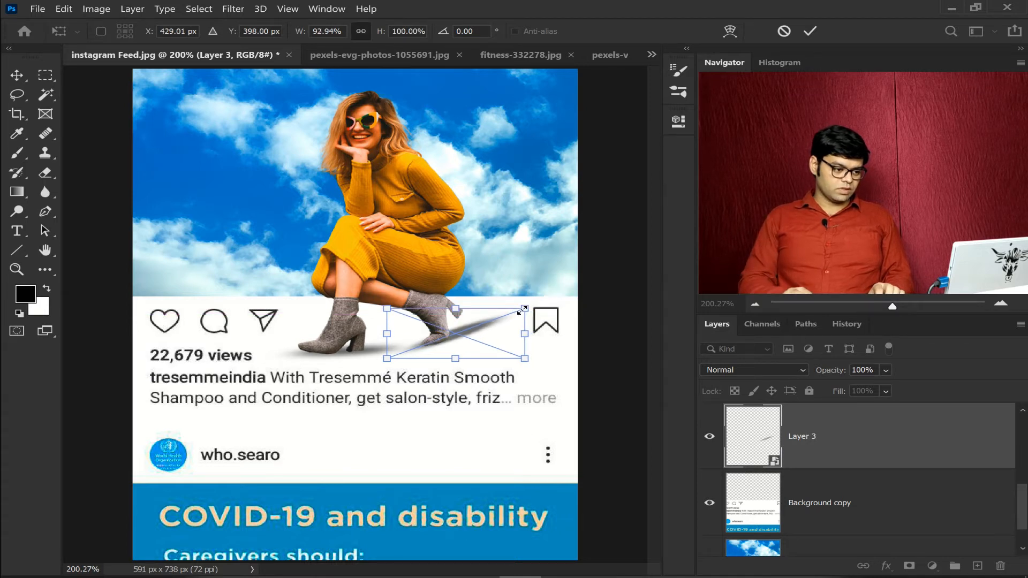
pyautogui.press('Return')
pyautogui.press('b')
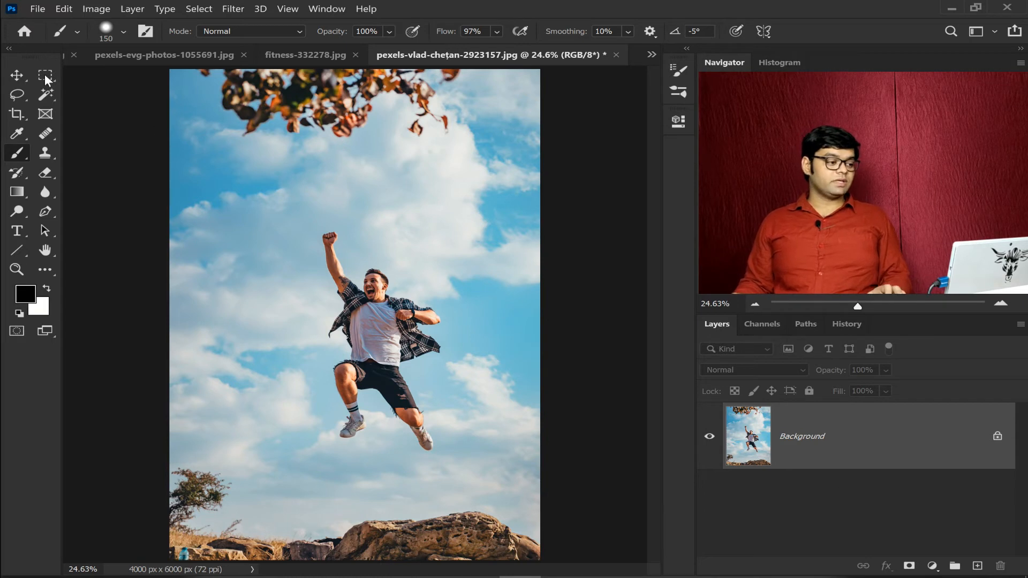
# Select the jumping man in the pexels-vlad-chetan-2923157.jpg photo with Select Subject.
pyautogui.click(46, 94)
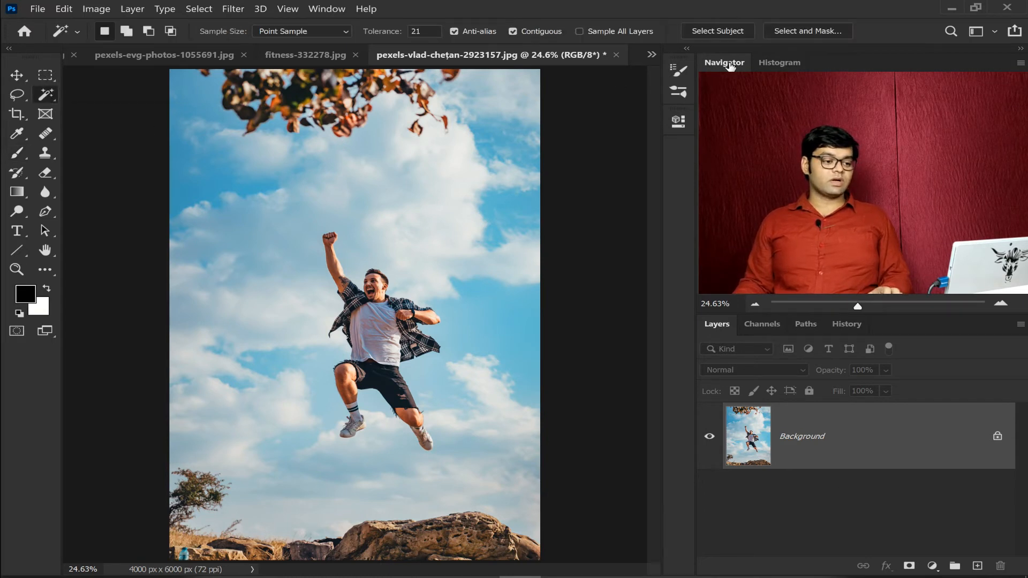
pyautogui.click(721, 30)
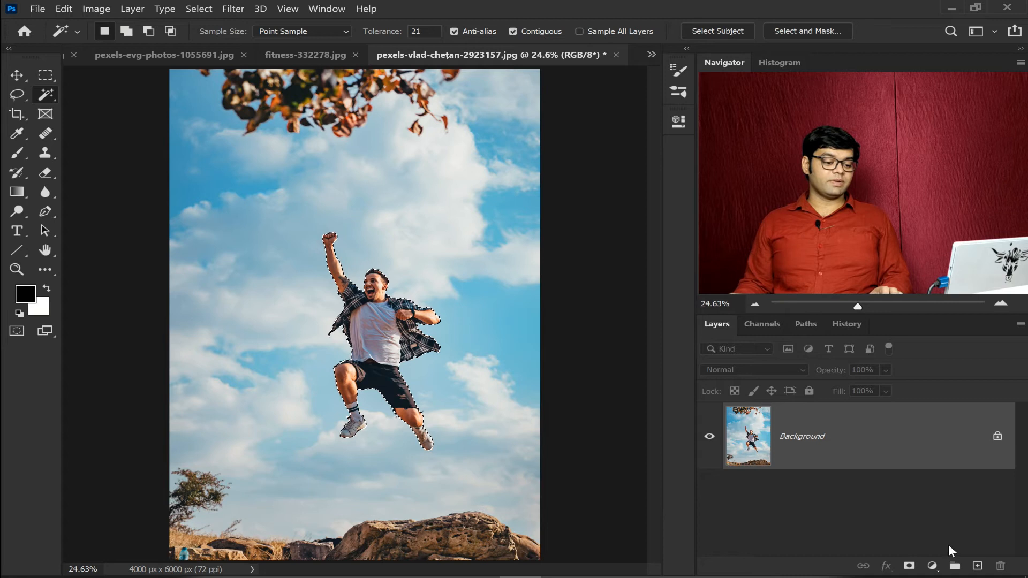
# Mask out the background around the jumping man, convert the layer to a smart object, and select it all for copying.
pyautogui.click(910, 567)
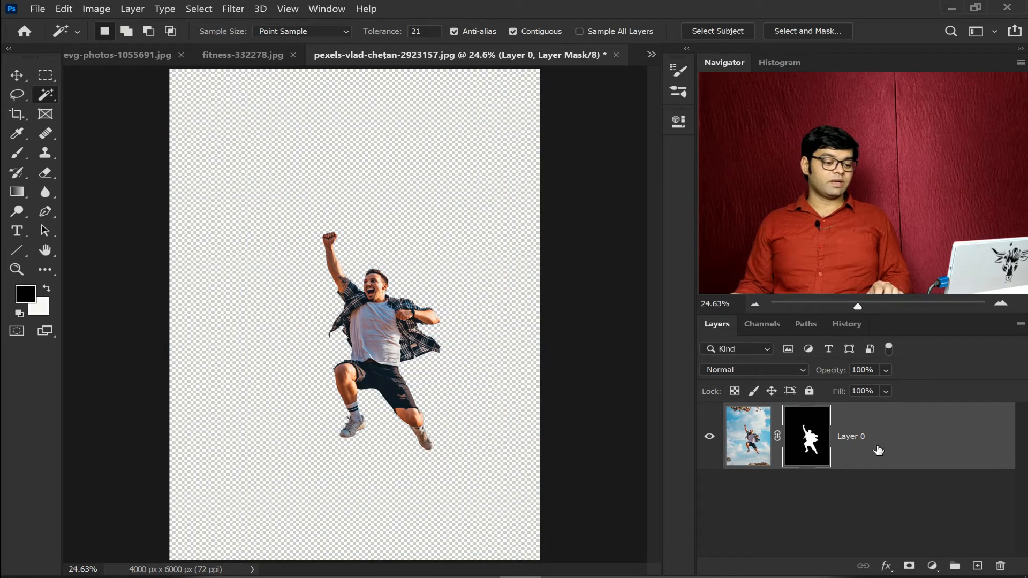
pyautogui.rightClick(893, 444)
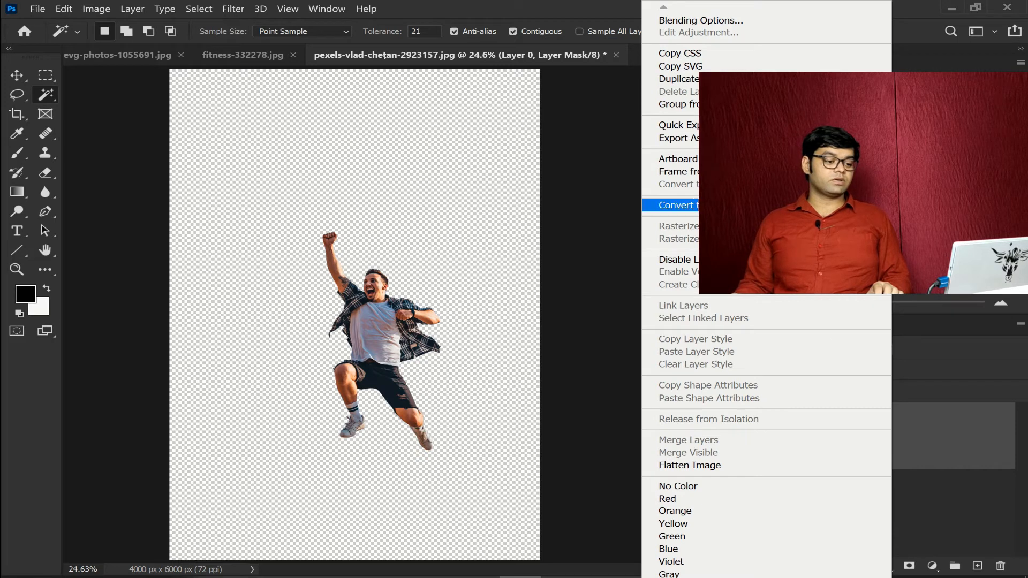
pyautogui.click(761, 205)
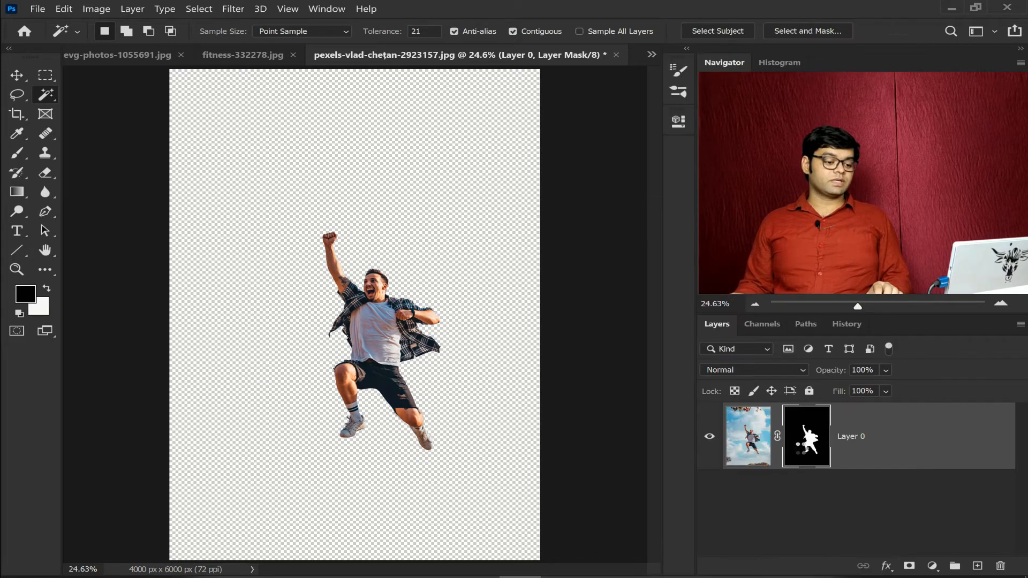
pyautogui.hotkey('ctrl', 'a')
# Switch to the instagram Feed.jpg document and group the woman's layer together with her boot shadow layers.
pyautogui.click(652, 54)
pyautogui.click(691, 51)
pyautogui.moveTo(1023, 465); pyautogui.dragTo(1023, 515)
pyautogui.click(1014, 445)
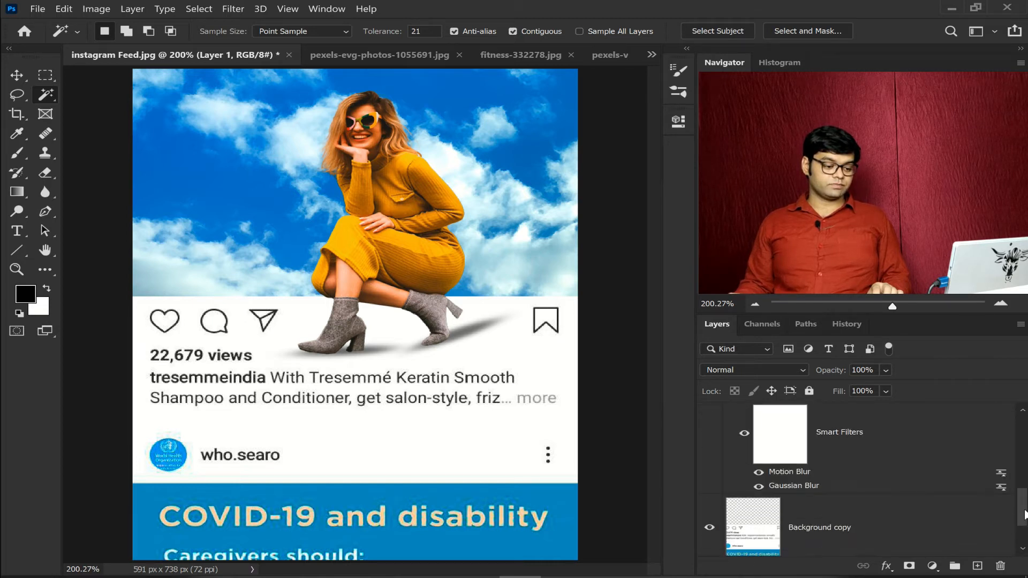
pyautogui.click(931, 457)
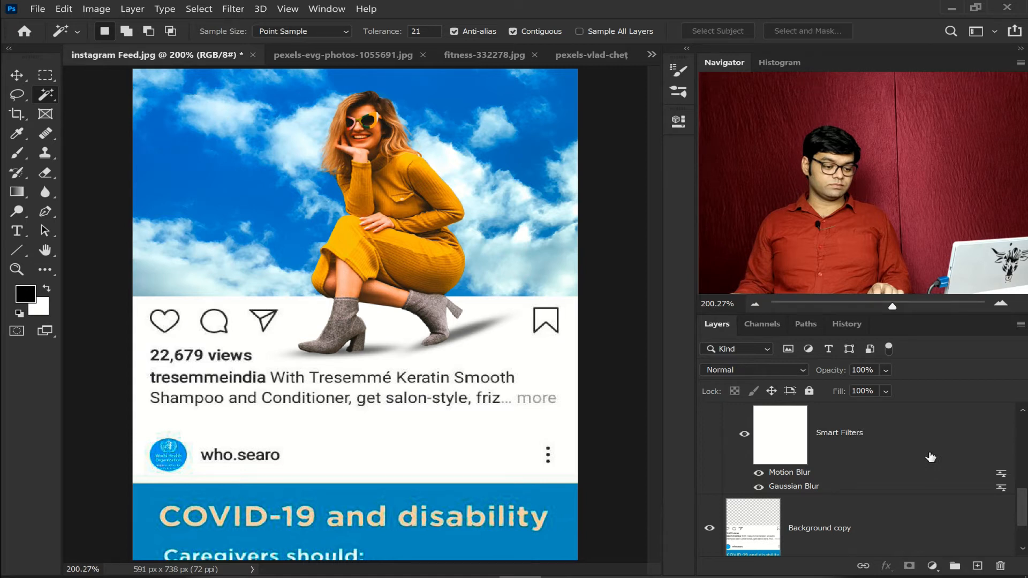
pyautogui.click(955, 566)
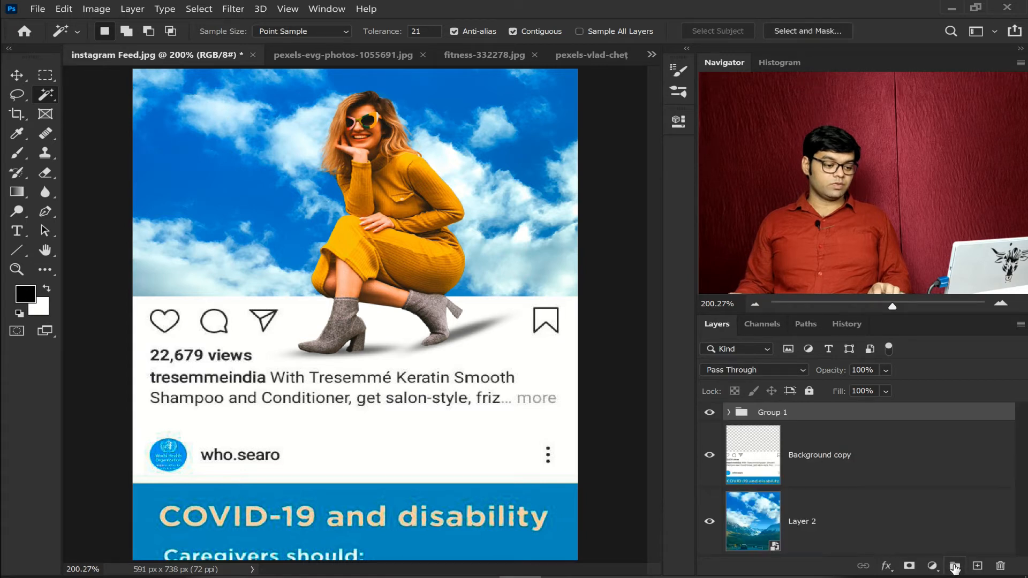
# Rename the woman's layer group as Image 1 and hide it.
pyautogui.doubleClick(778, 418)
pyautogui.write('Image 1')
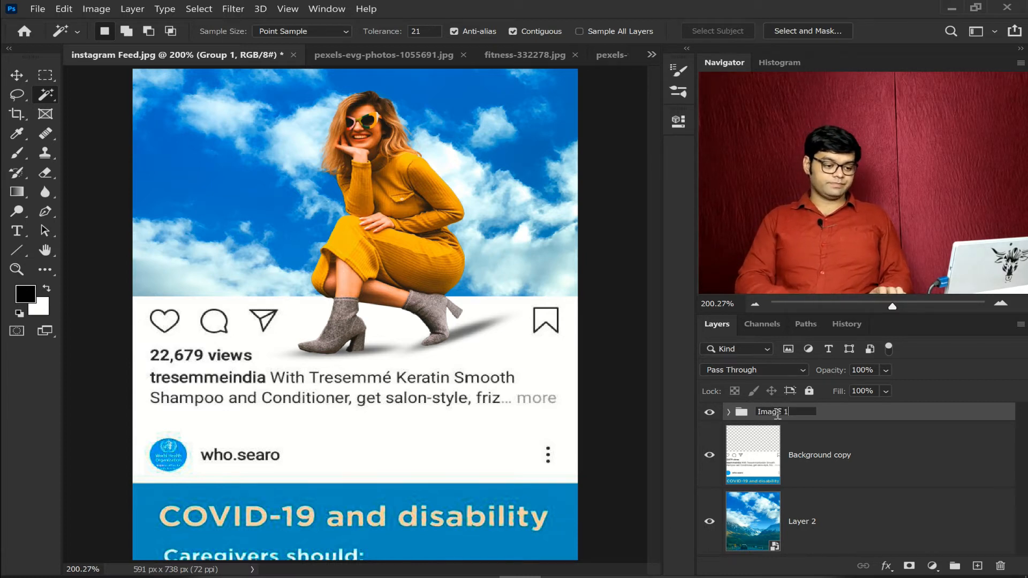
pyautogui.press('Return')
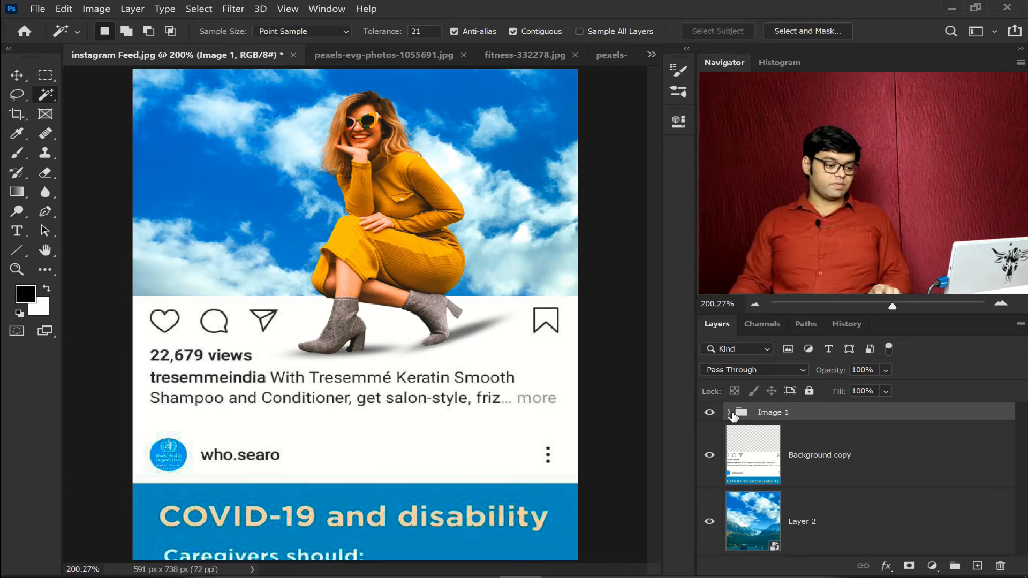
pyautogui.click(709, 413)
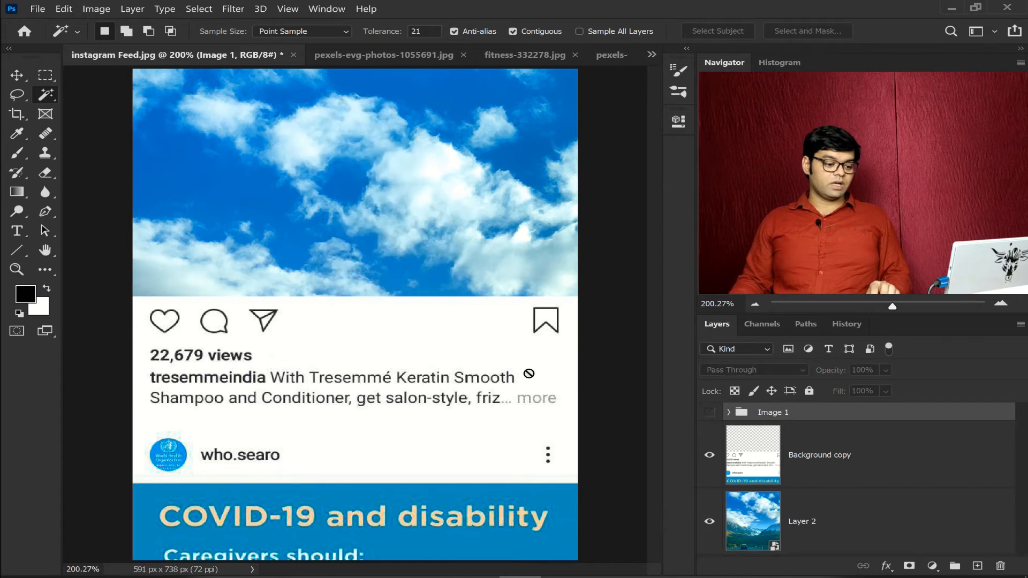
# Paste the jumping man cutout into the Instagram post and convert its layer to a smart object.
pyautogui.hotkey('ctrl', 'v')
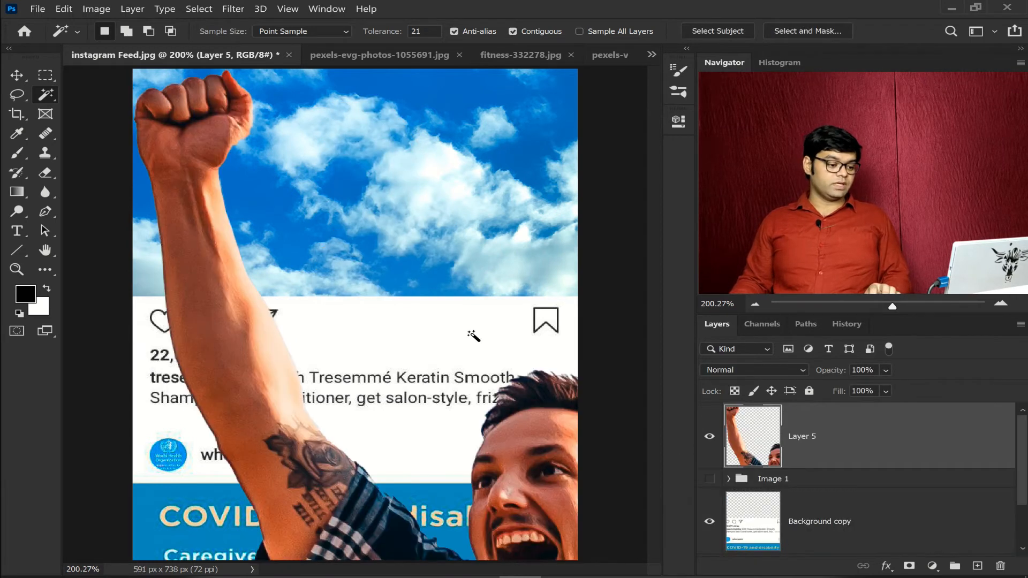
pyautogui.rightClick(851, 437)
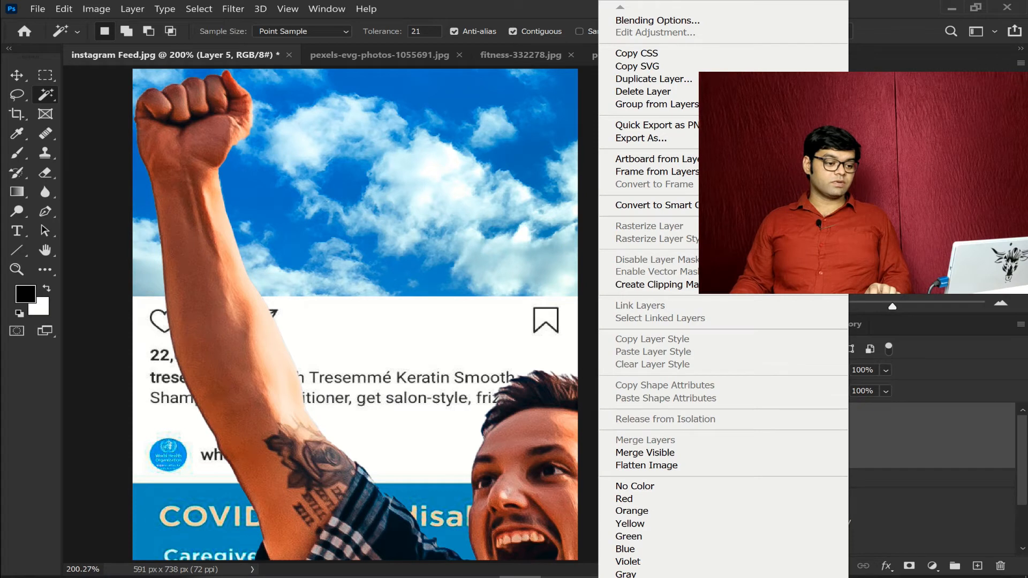
pyautogui.click(654, 205)
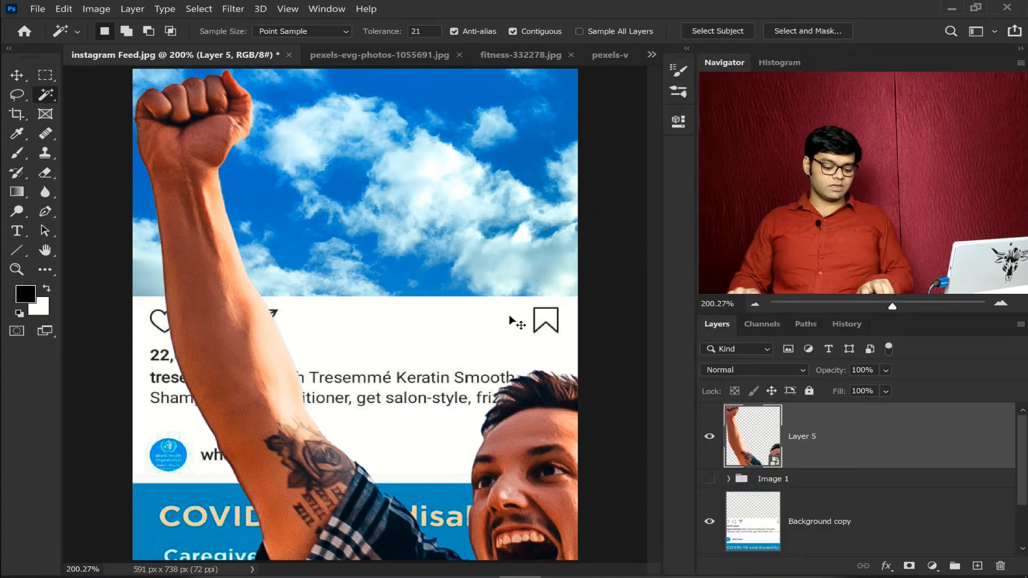
# Scale the jumping man down to about 14.22% and place him centrally with his feet overlapping the white icon bar.
pyautogui.hotkey('ctrl', 't')
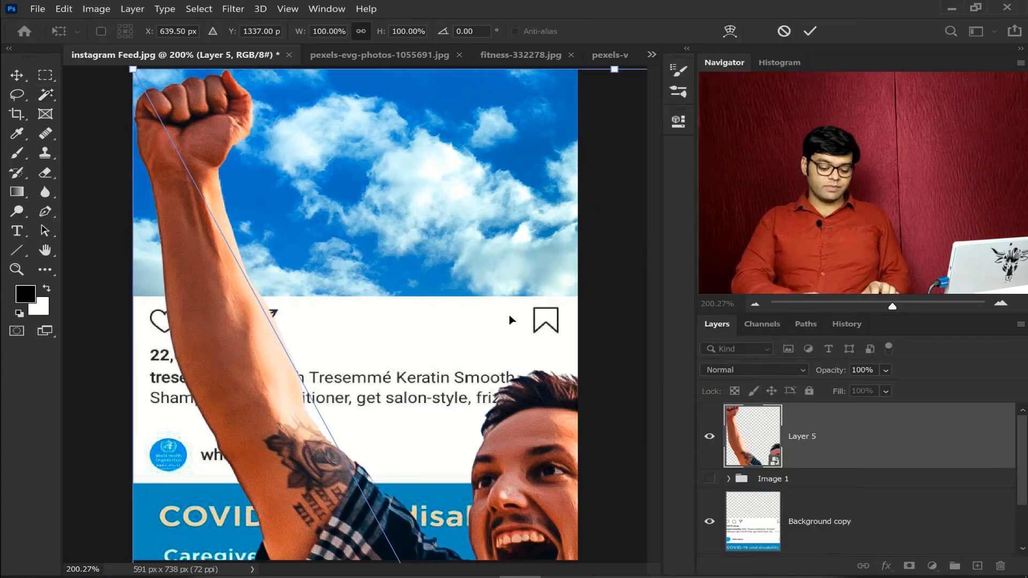
pyautogui.hotkey('ctrl', '0')
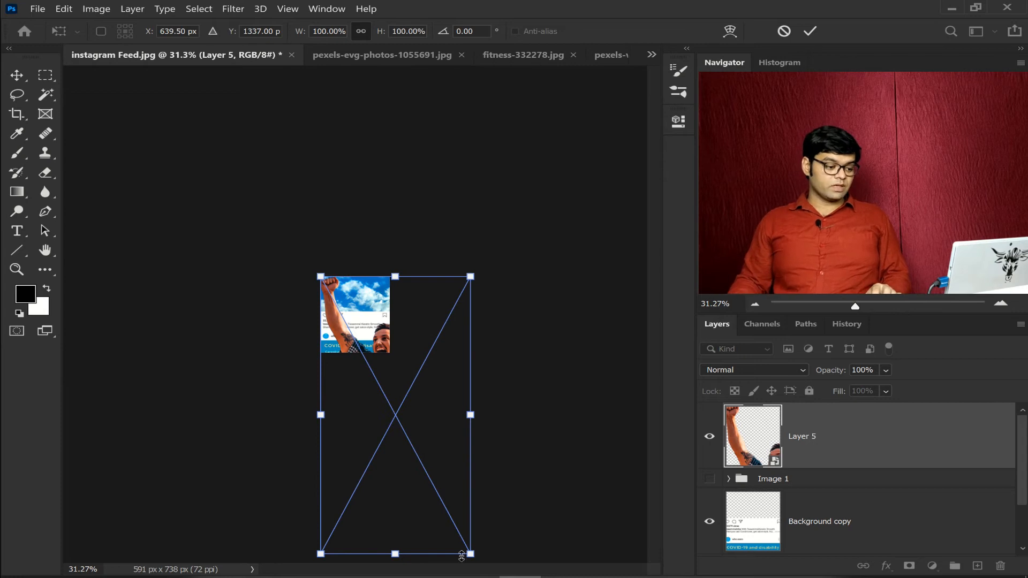
pyautogui.moveTo(470, 554); pyautogui.dragTo(372, 326)
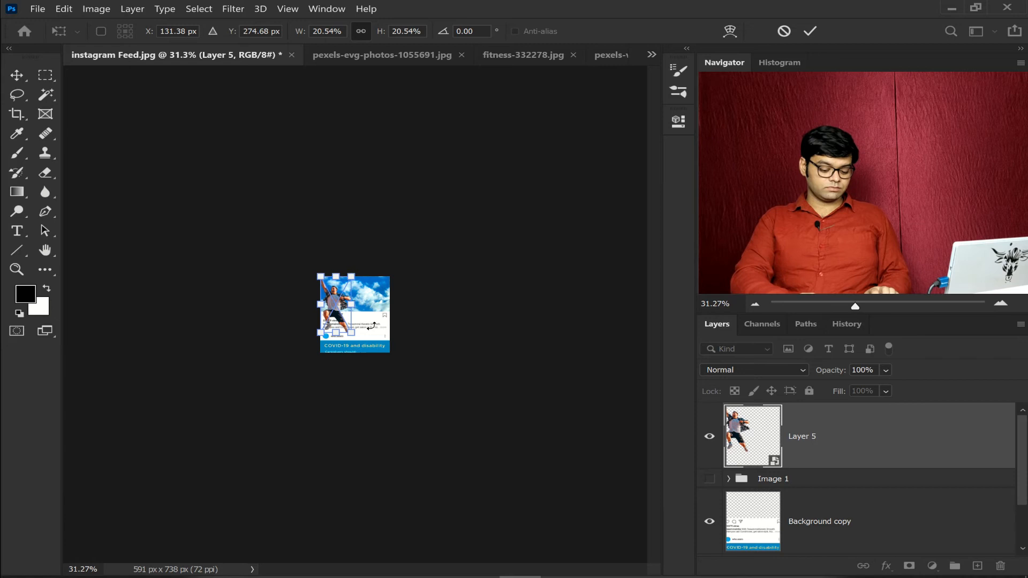
pyautogui.hotkey('ctrl', '0')
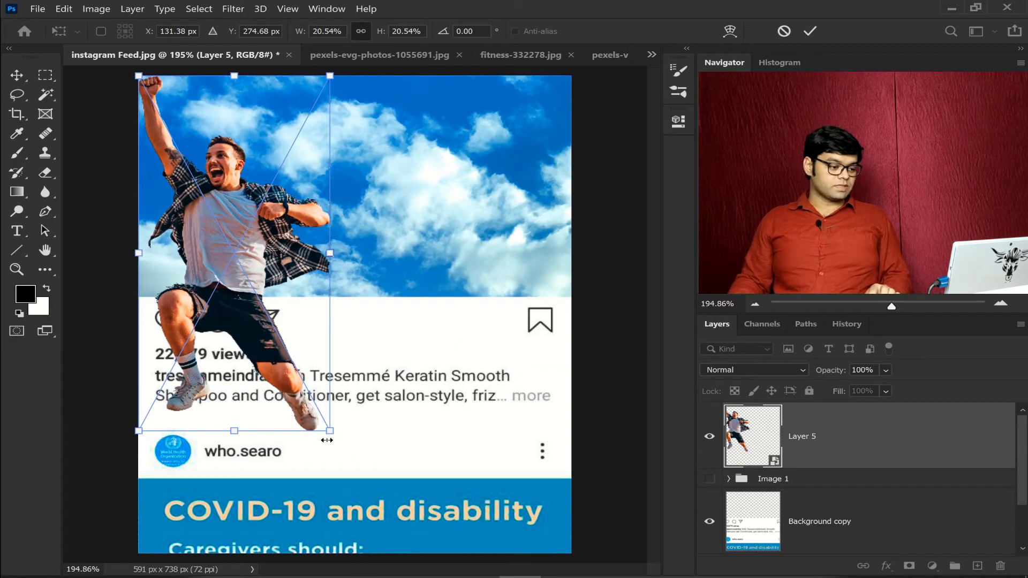
pyautogui.moveTo(323, 417); pyautogui.dragTo(303, 380)
pyautogui.moveTo(319, 226); pyautogui.dragTo(389, 217)
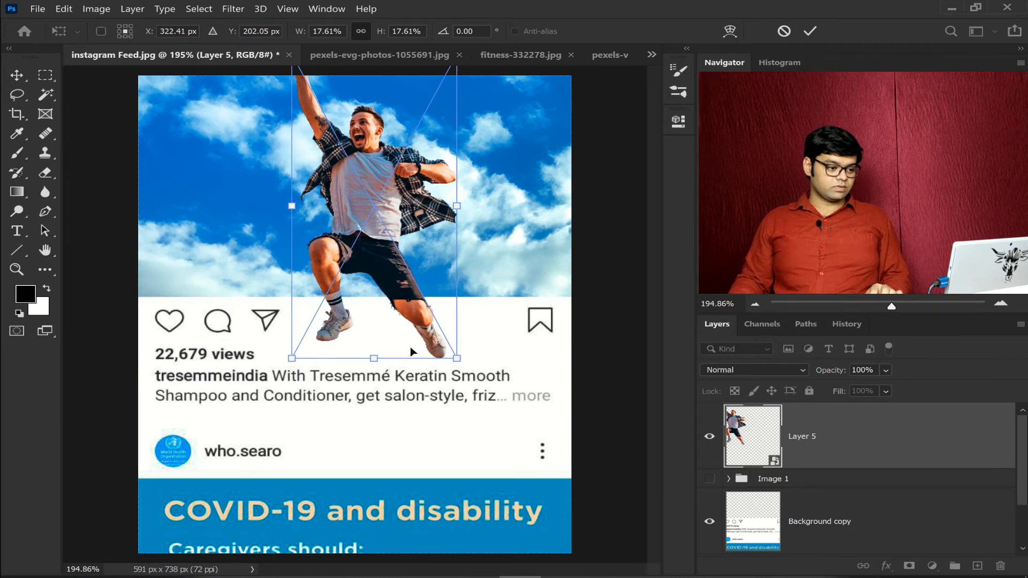
pyautogui.moveTo(449, 350); pyautogui.dragTo(417, 292)
pyautogui.moveTo(364, 171); pyautogui.dragTo(381, 224)
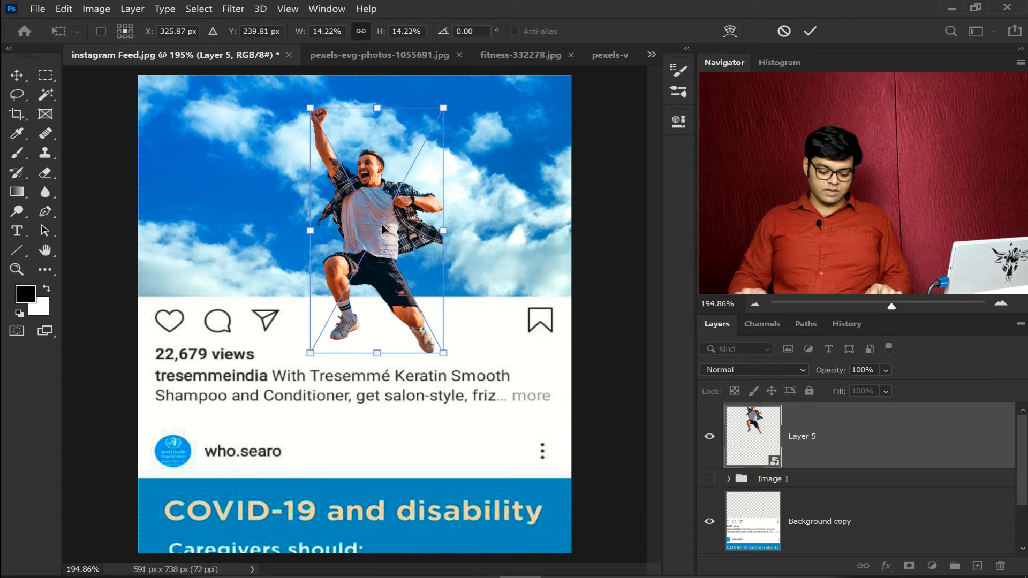
pyautogui.press('Return')
# Nudge the Background copy layer down a few pixels so the man's legs cross the sky's lower edge.
pyautogui.press('w')
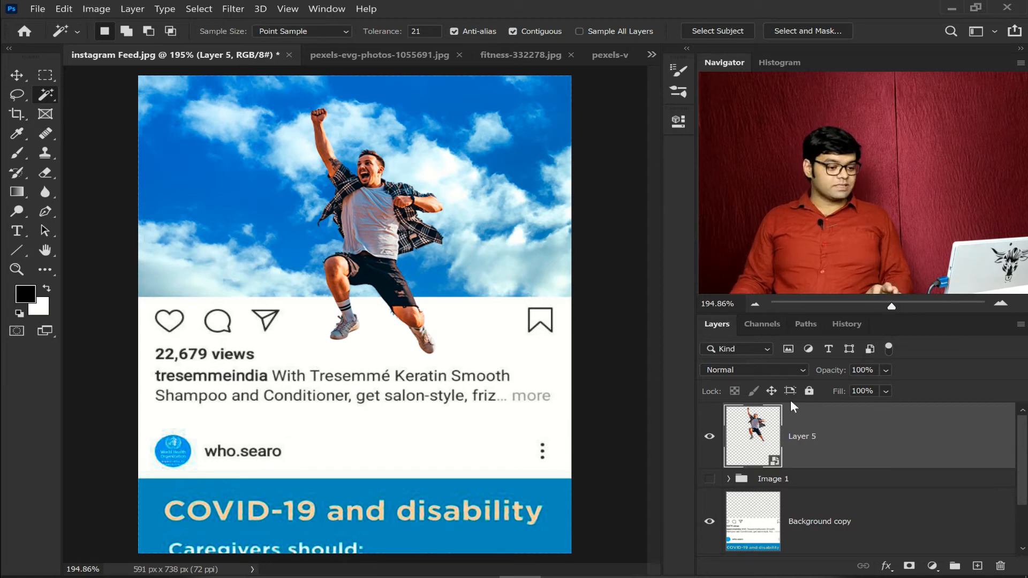
pyautogui.click(16, 76)
pyautogui.click(793, 507)
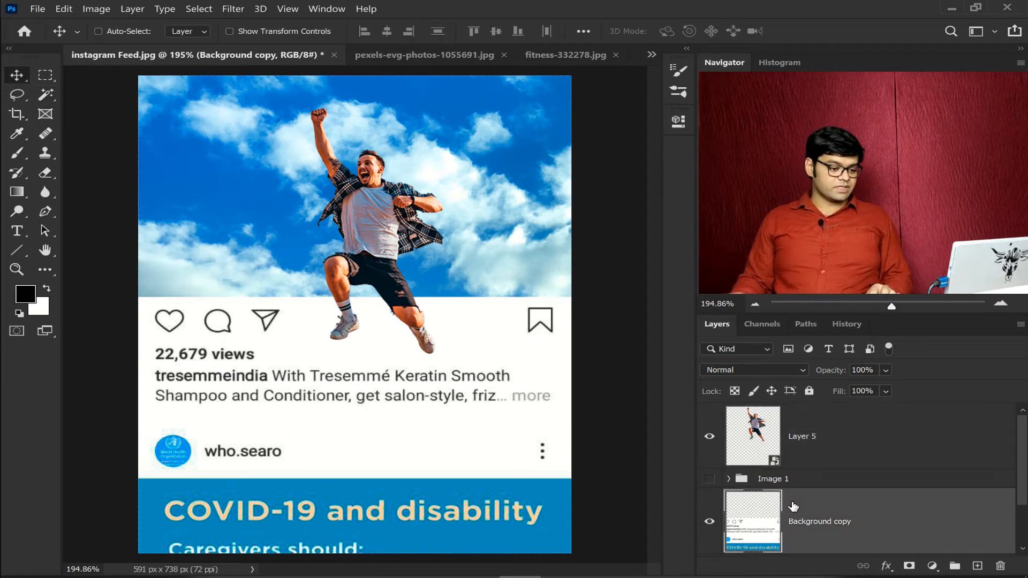
pyautogui.press('Down')
pyautogui.press('Down')
pyautogui.press('Down')
pyautogui.press('Down')
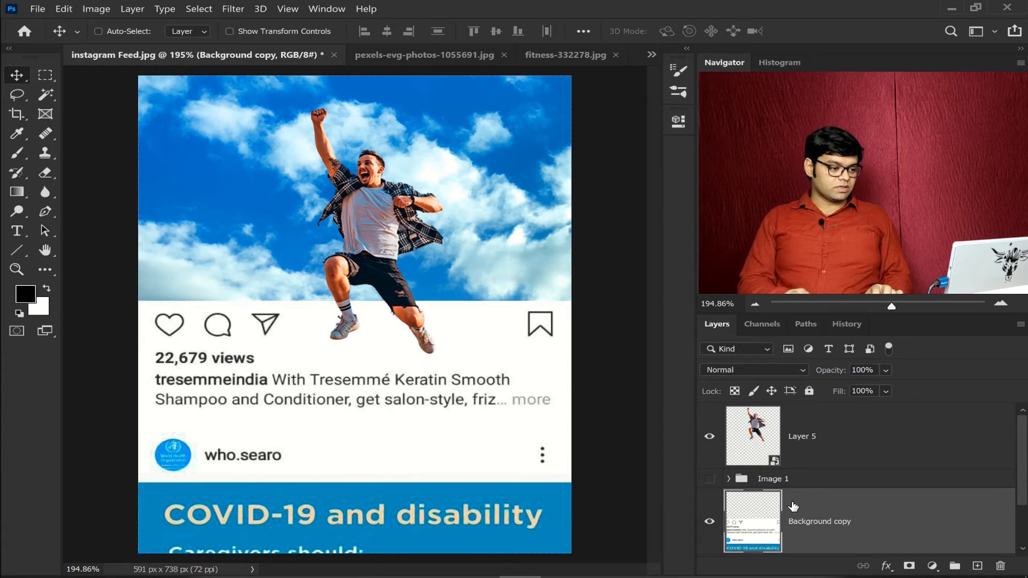
pyautogui.press('Down')
pyautogui.press('Down')
pyautogui.press('Down')
pyautogui.press('Down')
pyautogui.press('Down')
pyautogui.press('Down')
pyautogui.press('Down')
pyautogui.press('Down')
pyautogui.press('Down')
pyautogui.press('Down')
pyautogui.press('Down')
pyautogui.press('Down')
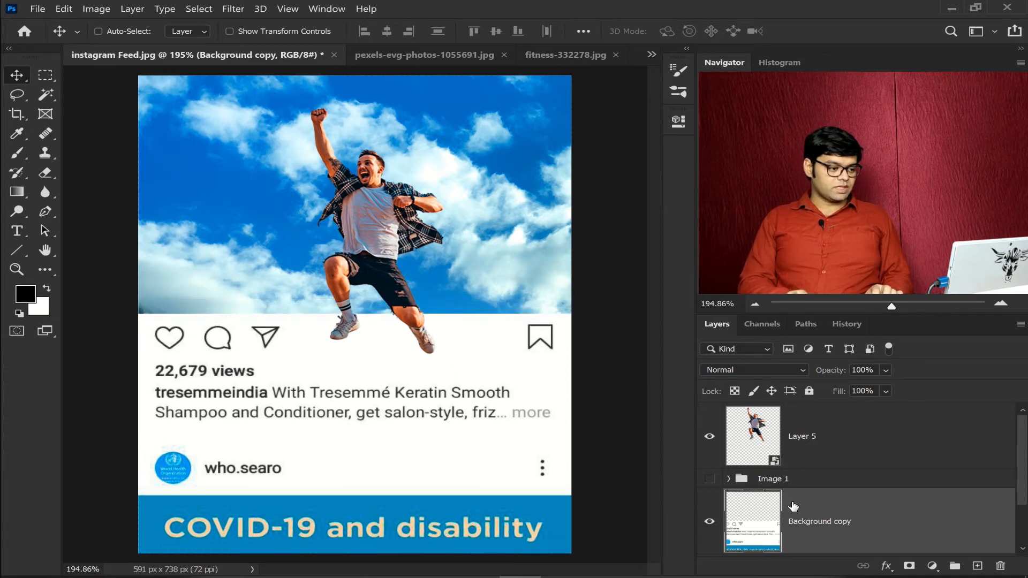
pyautogui.press('Up')
pyautogui.press('Up')
pyautogui.press('Up')
pyautogui.press('Up')
pyautogui.press('Up')
pyautogui.press('Up')
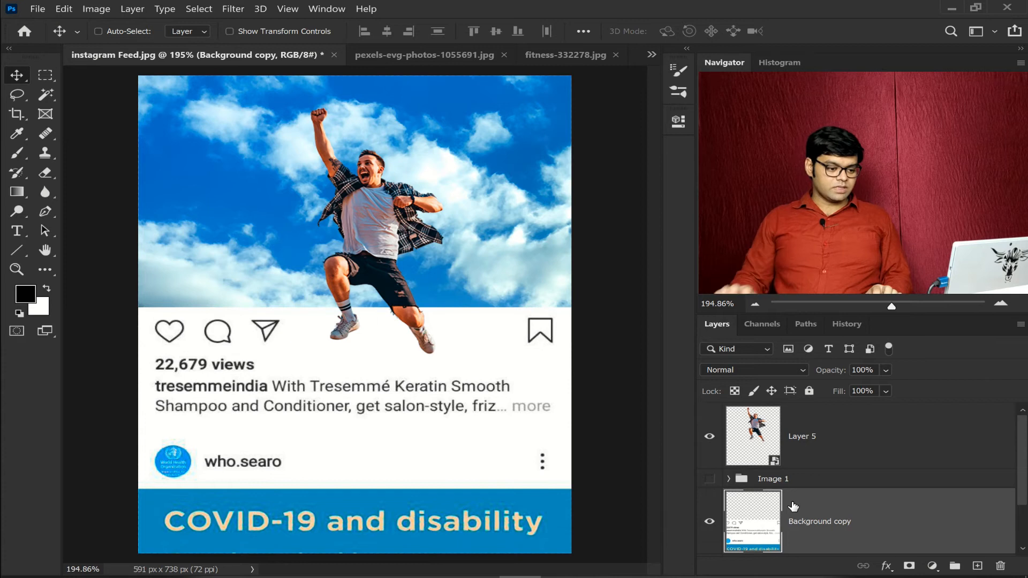
# Enlarge the sky image on Layer 2 slightly with Free Transform.
pyautogui.scroll(-2, 1006, 471)
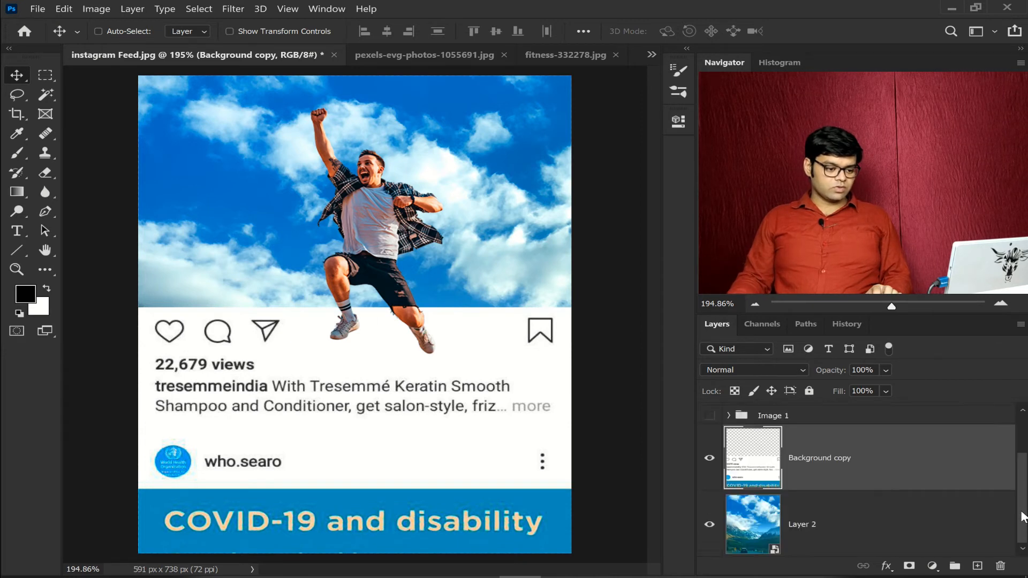
pyautogui.click(857, 518)
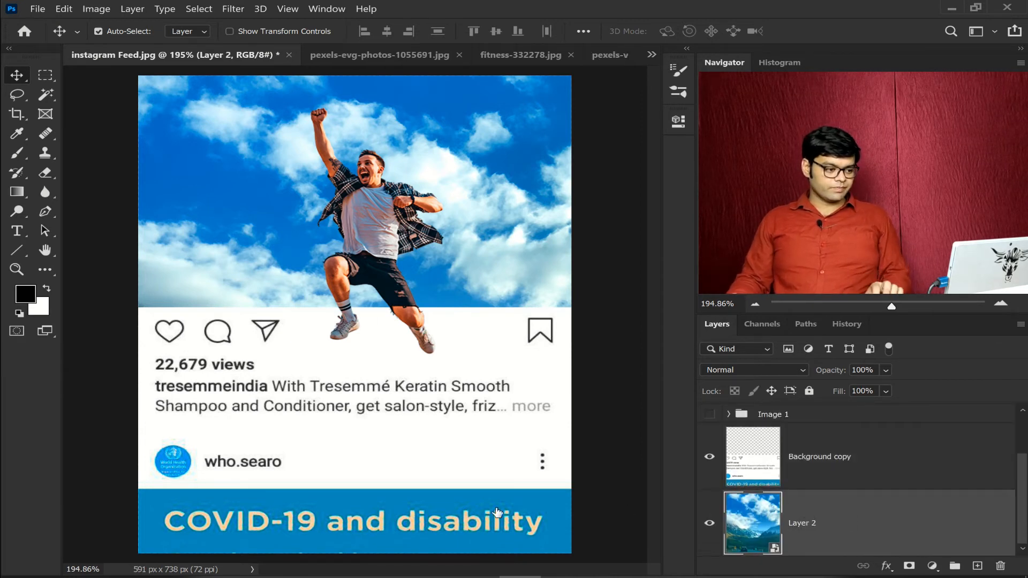
pyautogui.hotkey('ctrl', 't')
pyautogui.hotkey('ctrl', '0')
pyautogui.moveTo(549, 549); pyautogui.dragTo(576, 575)
pyautogui.press('Return')
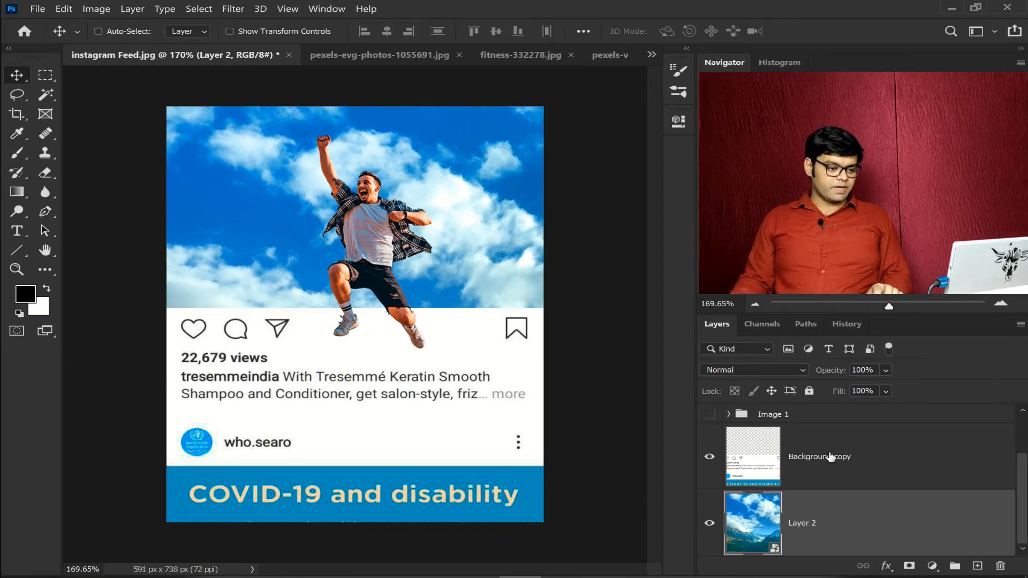
# Shift the jumping man on Layer 5 slightly down and to the right.
pyautogui.scroll(1, 830, 457)
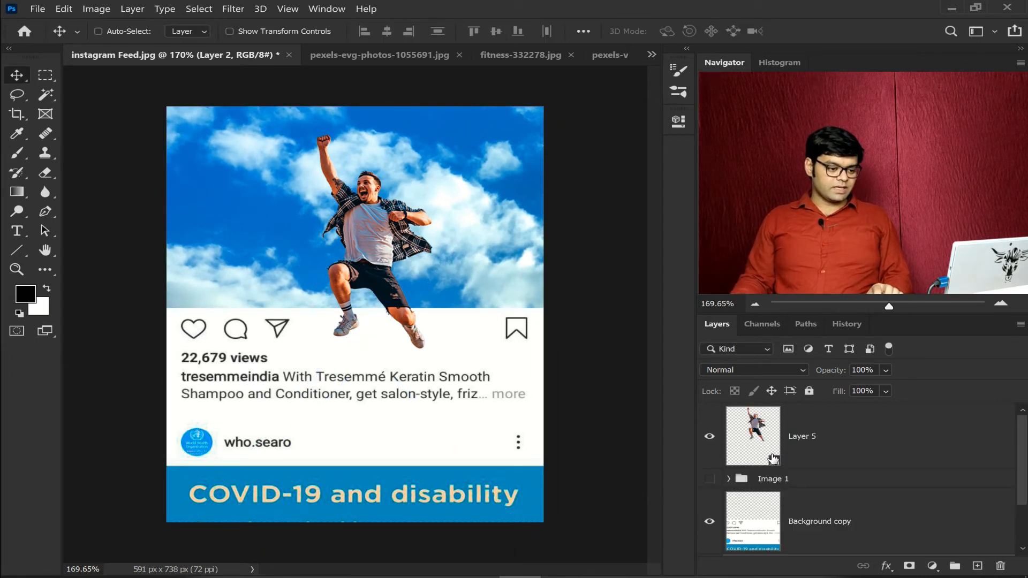
pyautogui.click(804, 432)
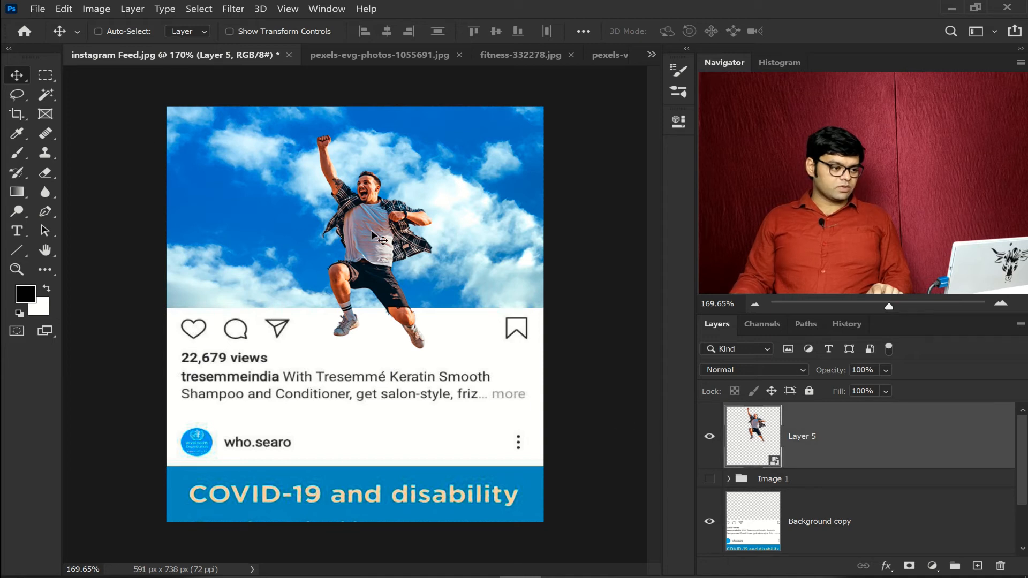
pyautogui.moveTo(378, 244); pyautogui.dragTo(387, 252)
pyautogui.press('Left')
pyautogui.press('Left')
pyautogui.press('Left')
pyautogui.press('Left')
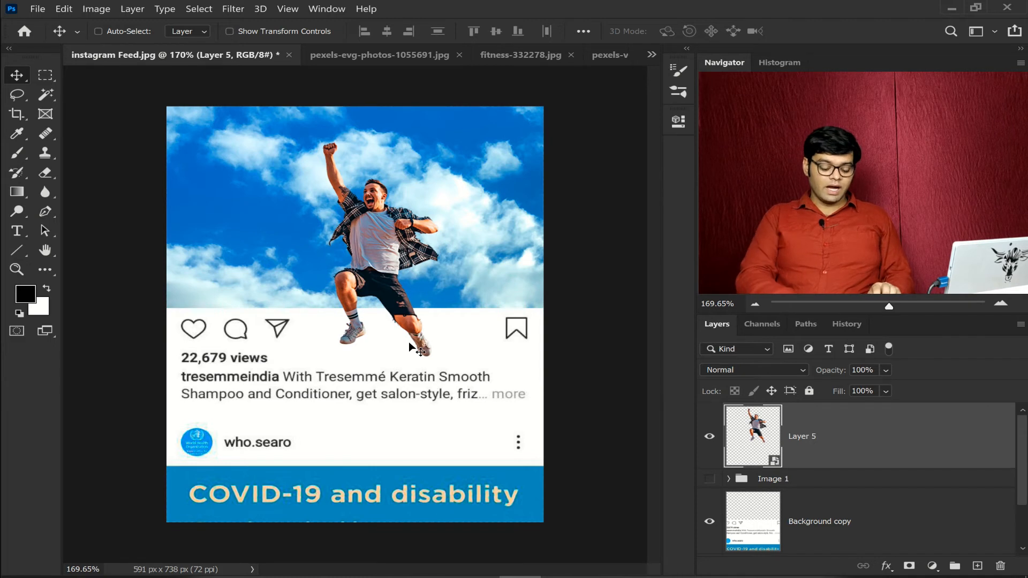
# Draw a rectangular marquee of about 120 by 98 px around the man's trailing leg below the sky's edge.
pyautogui.hotkey('ctrl', '+')
pyautogui.hotkey('ctrl', '+')
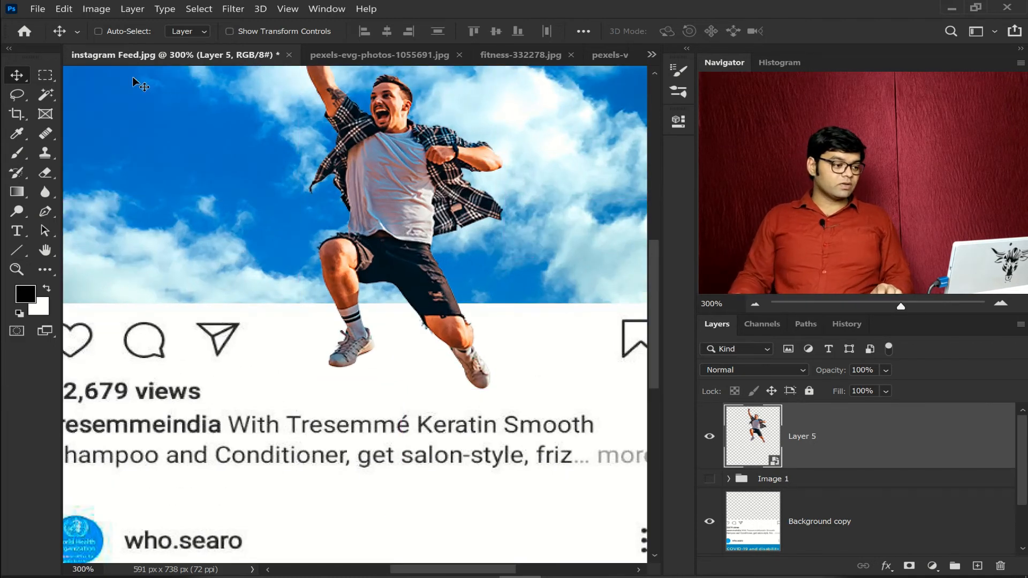
pyautogui.click(45, 75)
pyautogui.moveTo(391, 304); pyautogui.dragTo(514, 378)
pyautogui.moveTo(519, 392); pyautogui.dragTo(526, 401)
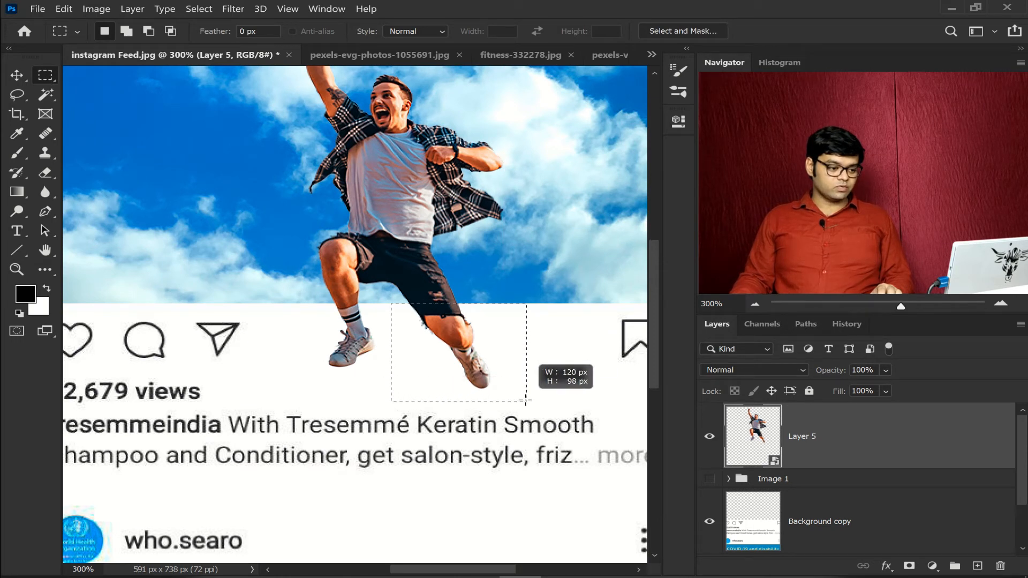
pyautogui.moveTo(526, 401); pyautogui.dragTo(526, 401)
# Hide the marqueed part of the trailing leg with an inverted layer mask on Layer 5, undoing the first mask that revealed only the selection.
pyautogui.click(909, 566)
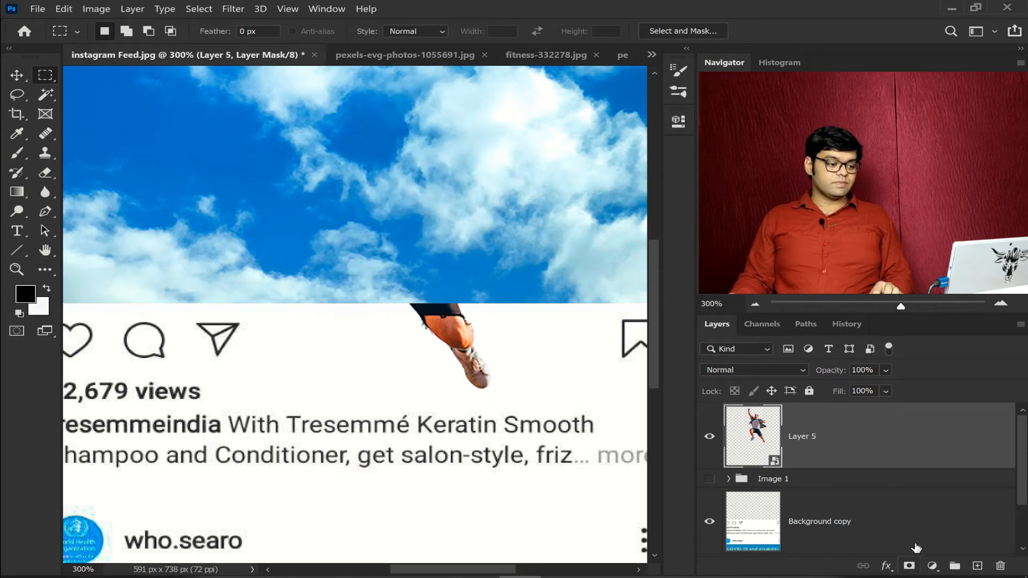
pyautogui.hotkey('ctrl', 'z')
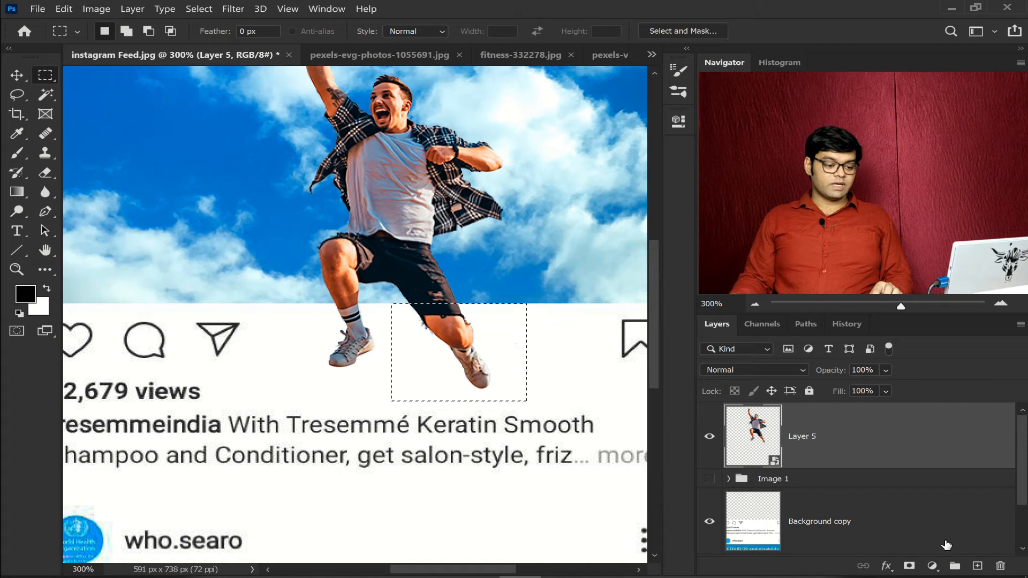
pyautogui.keyDown('alt'); pyautogui.click(911, 569); pyautogui.keyUp('alt')
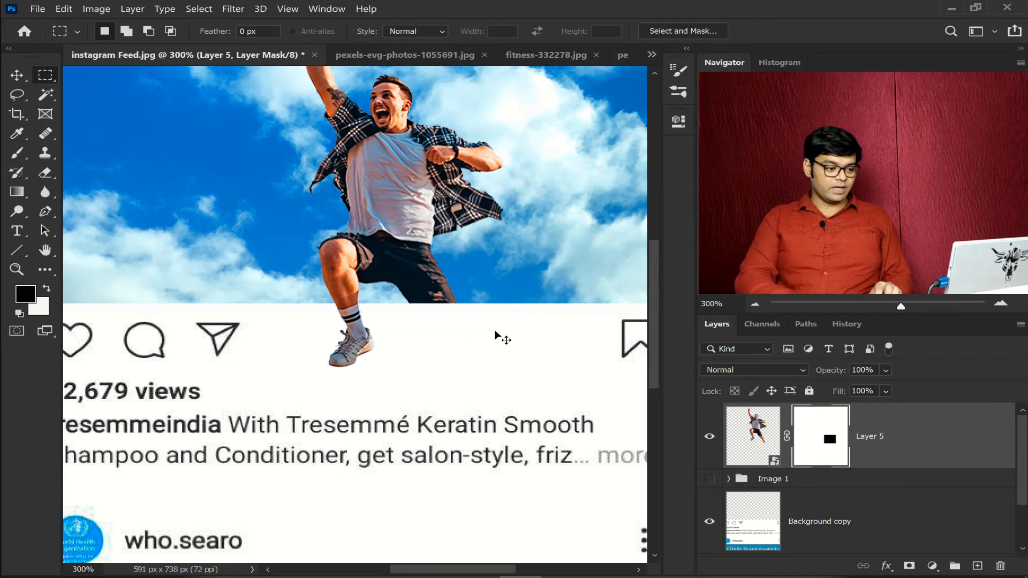
pyautogui.hotkey('ctrl', '-')
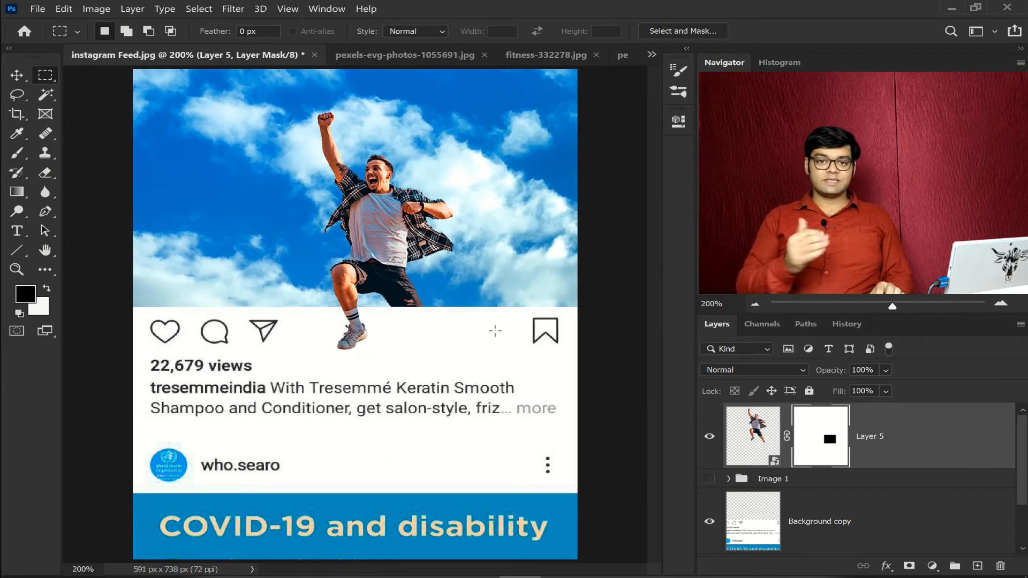
# Add a new layer below Layer 5 and paint one soft black 150 px brush dab behind the man's front shoe.
pyautogui.hotkey('ctrl', '+')
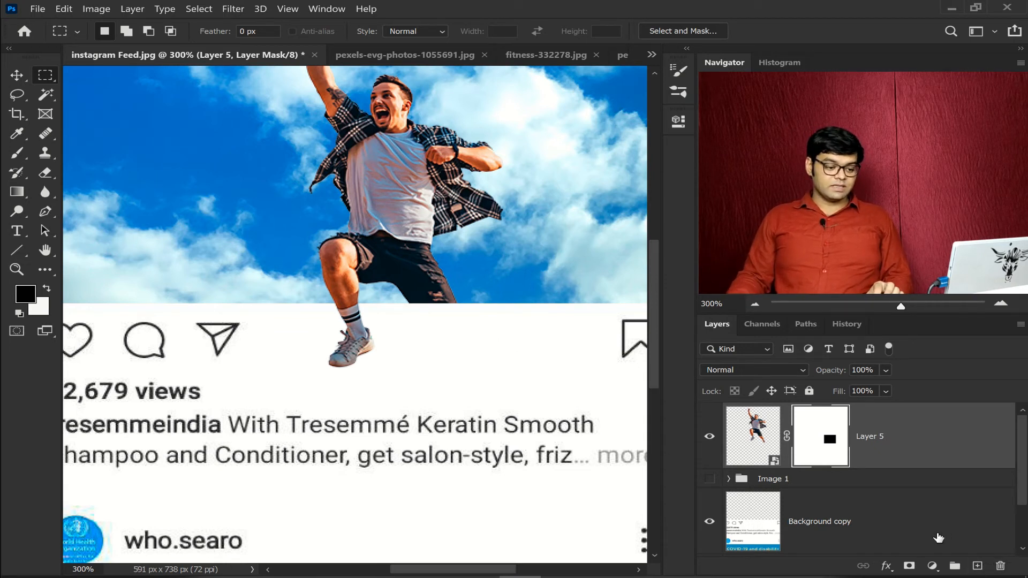
pyautogui.click(978, 567)
pyautogui.moveTo(900, 431); pyautogui.dragTo(893, 529)
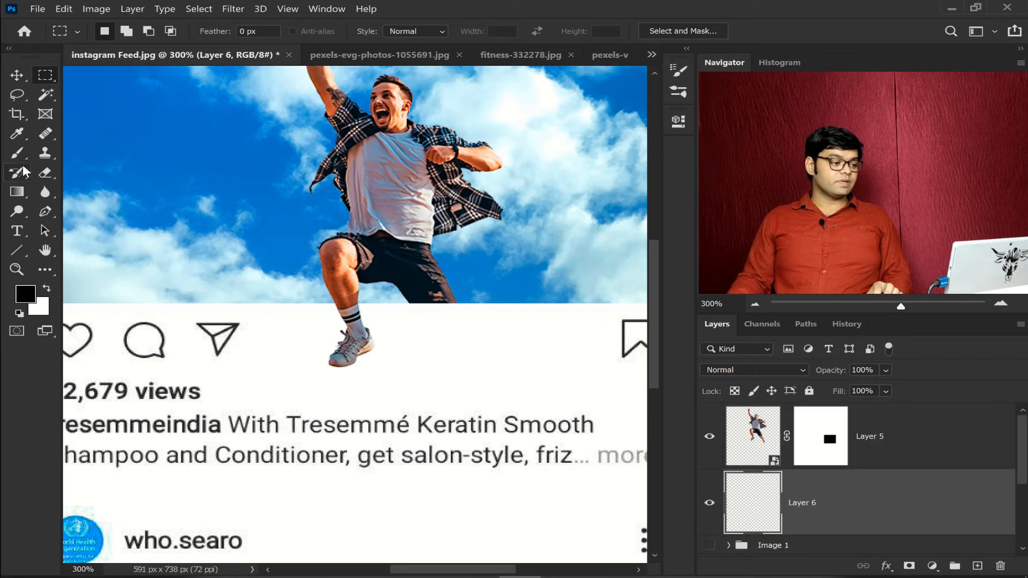
pyautogui.press('b')
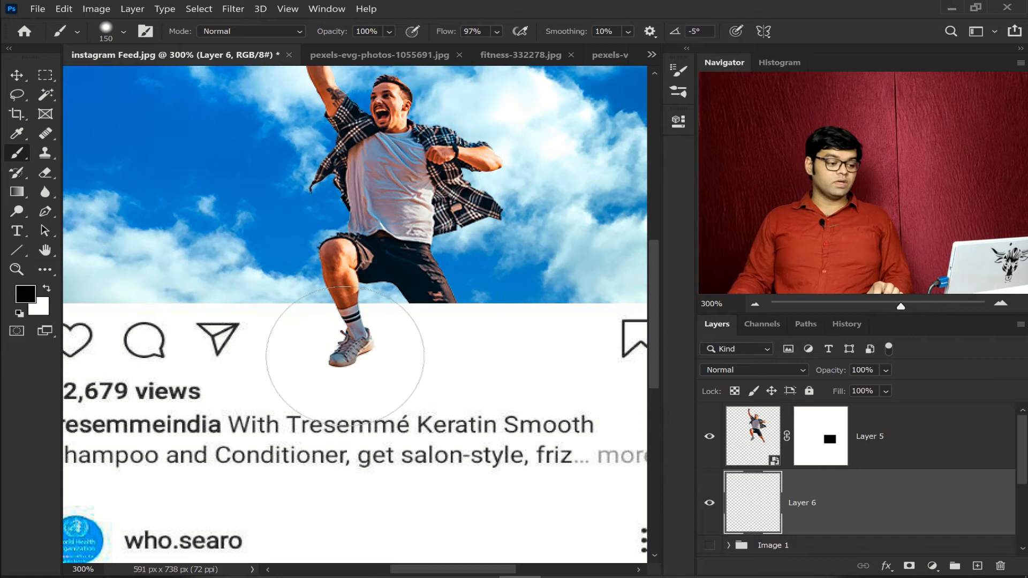
pyautogui.click(345, 355)
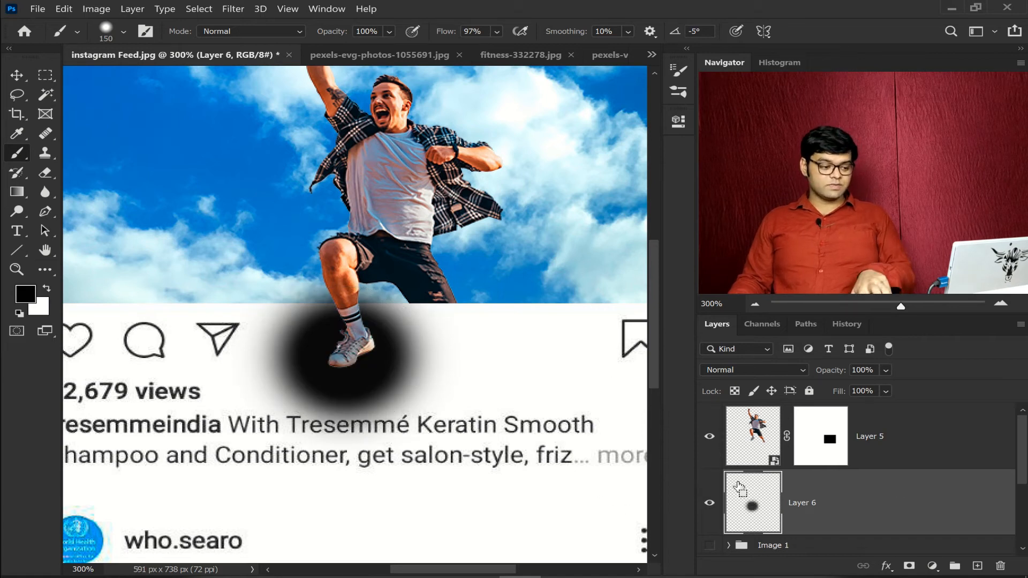
# Transform the black dab on Layer 6 to about 69% width and 12% height, rotated about -43°, as a slanted shadow behind the shoe.
pyautogui.hotkey('ctrl', 't')
pyautogui.moveTo(347, 461)
pyautogui.mouseDown()
pyautogui.moveTo(346, 409)
pyautogui.moveTo(368, 355)
pyautogui.moveTo(372, 296)
pyautogui.mouseUp()
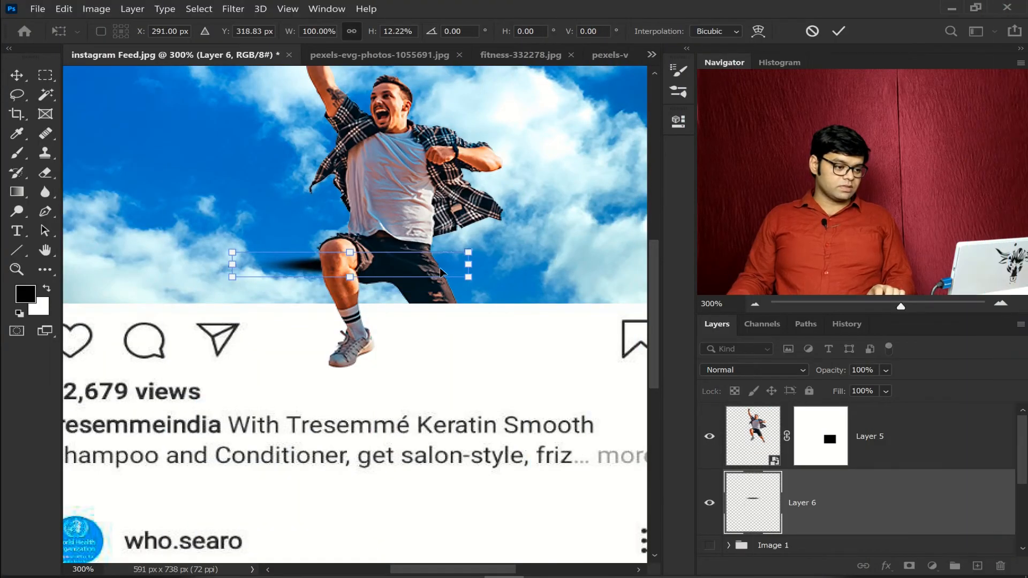
pyautogui.moveTo(403, 286); pyautogui.dragTo(425, 361)
pyautogui.moveTo(505, 359); pyautogui.dragTo(458, 275)
pyautogui.moveTo(392, 344); pyautogui.dragTo(401, 321)
pyautogui.moveTo(470, 256); pyautogui.dragTo(431, 290)
pyautogui.moveTo(384, 337); pyautogui.dragTo(408, 319)
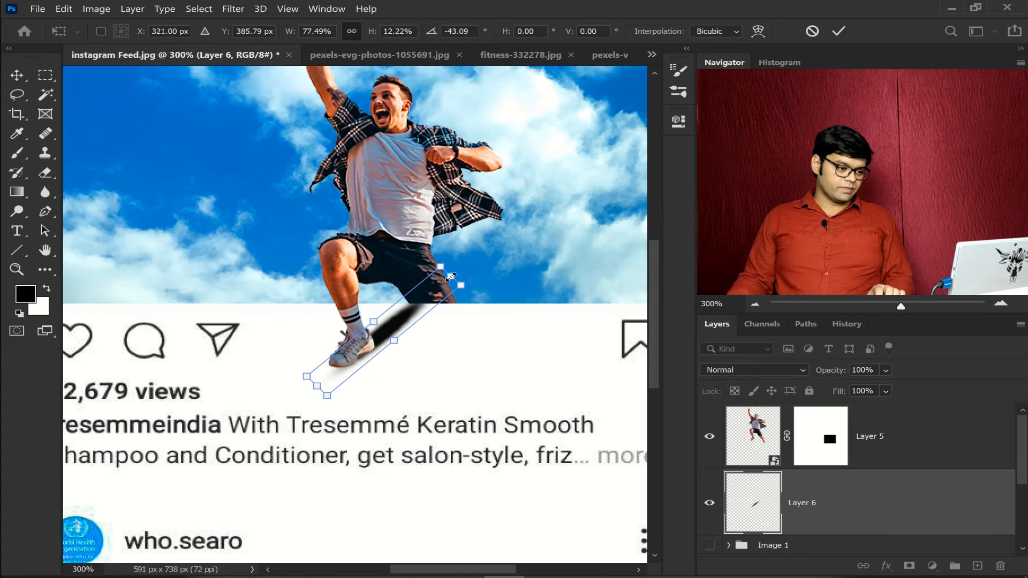
pyautogui.moveTo(449, 276); pyautogui.dragTo(443, 286)
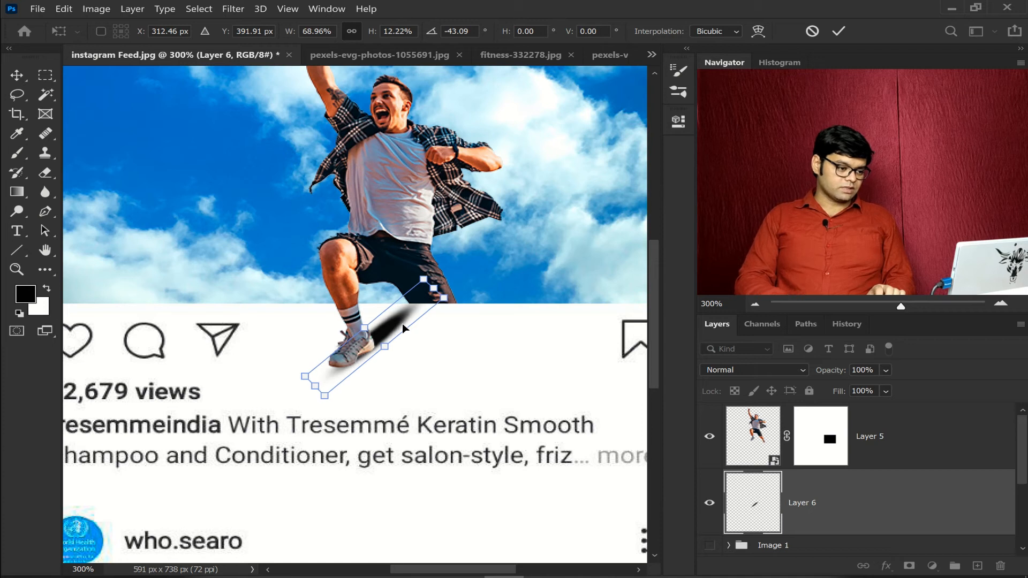
pyautogui.press('Return')
pyautogui.press('b')
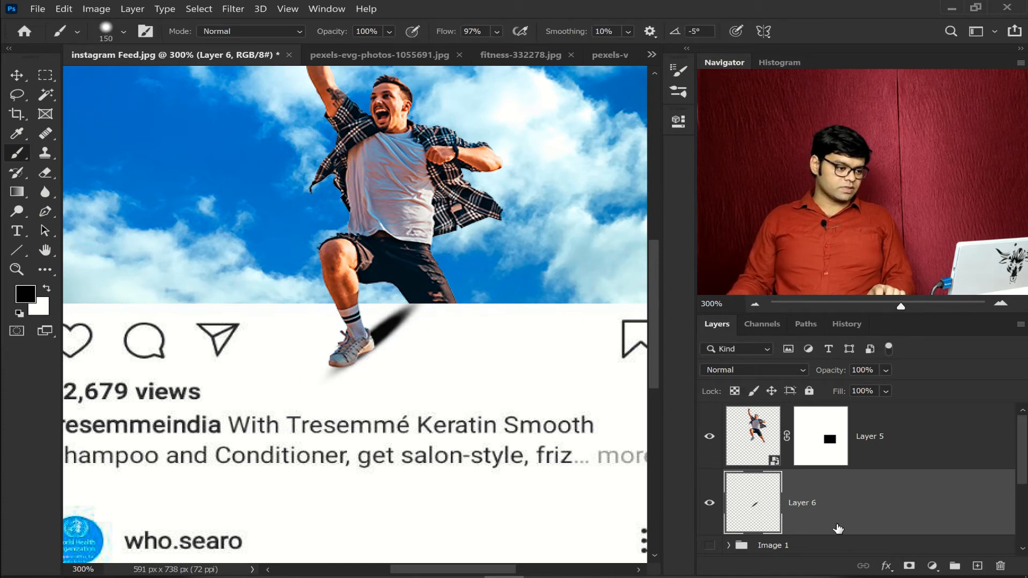
# Enlarge the shoe's shadow on Layer 6 slightly, to about 101% width and 102% height, with Free Transform.
pyautogui.hotkey('ctrl', 't')
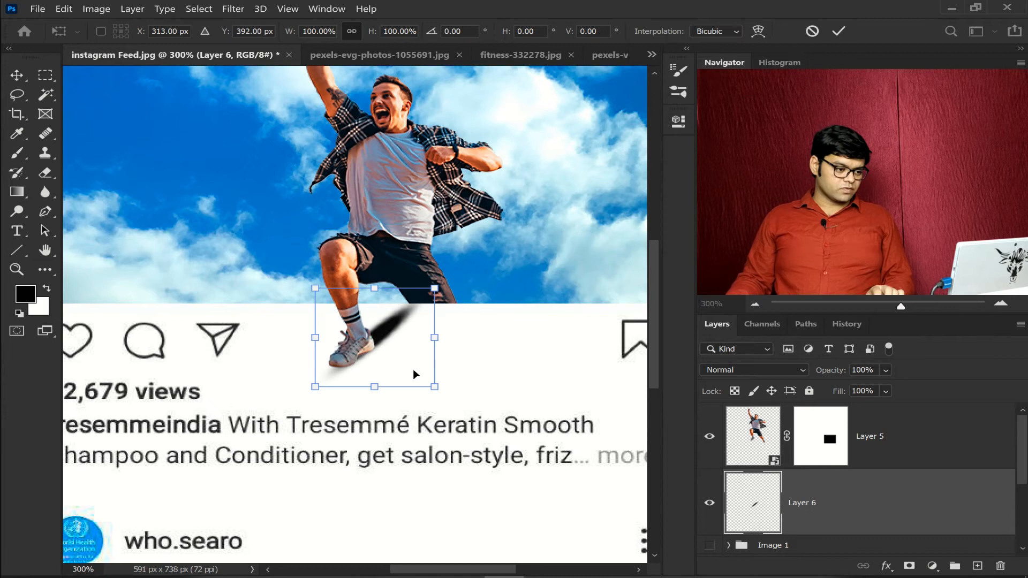
pyautogui.moveTo(433, 387); pyautogui.dragTo(436, 389)
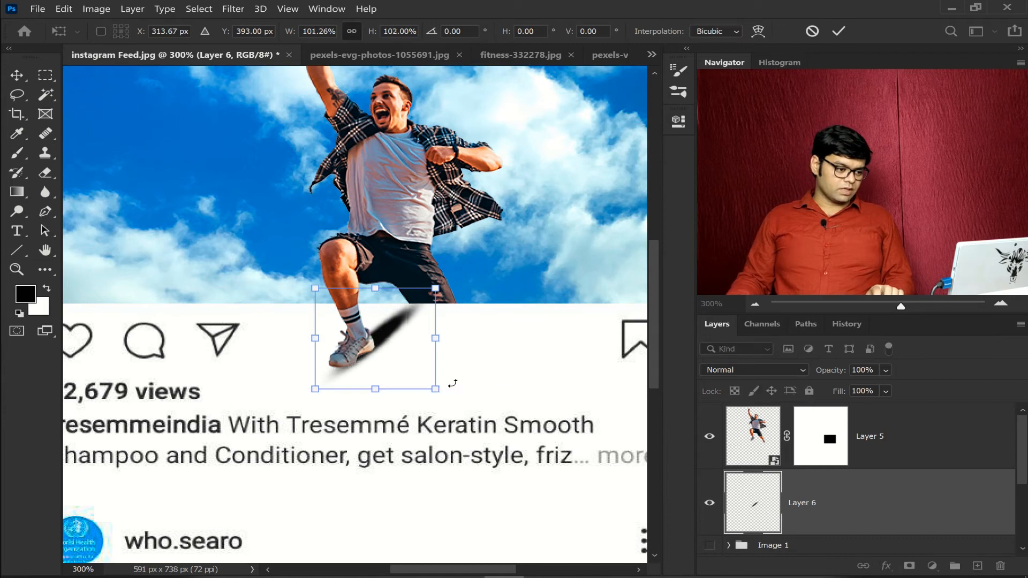
pyautogui.press('Return')
pyautogui.press('b')
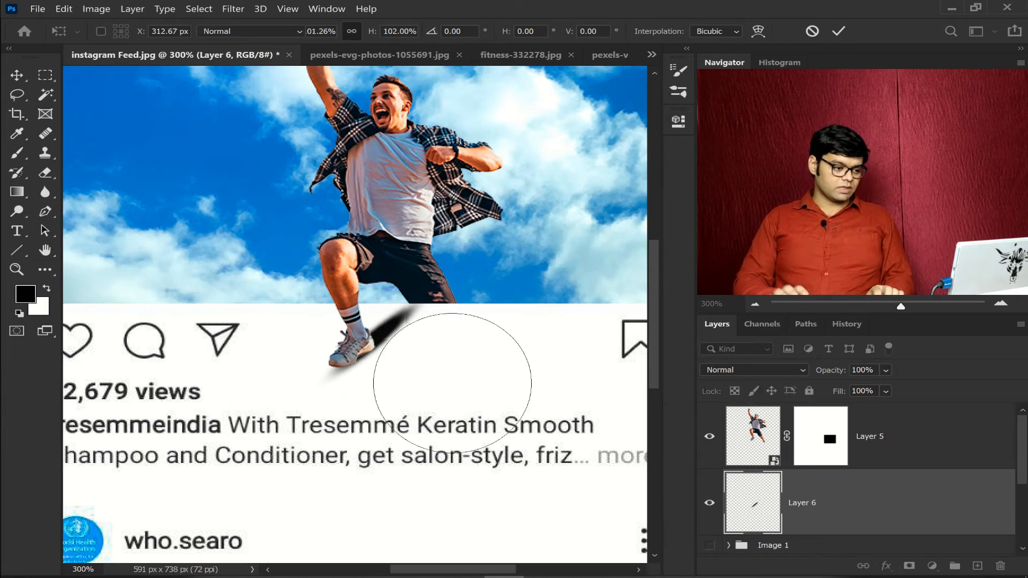
# Lower Layer 6's opacity to 41% and soften the shadow with a Gaussian Blur of 3.4 pixels.
pyautogui.moveTo(830, 365)
pyautogui.mouseDown()
pyautogui.moveTo(793, 369)
pyautogui.moveTo(806, 372)
pyautogui.mouseUp()
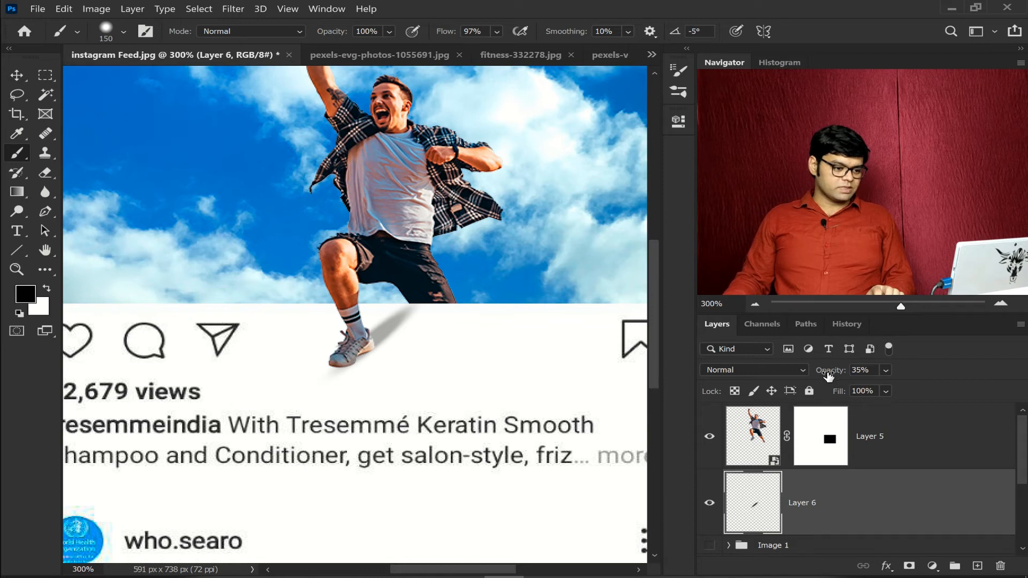
pyautogui.click(236, 9)
pyautogui.moveTo(319, 160)
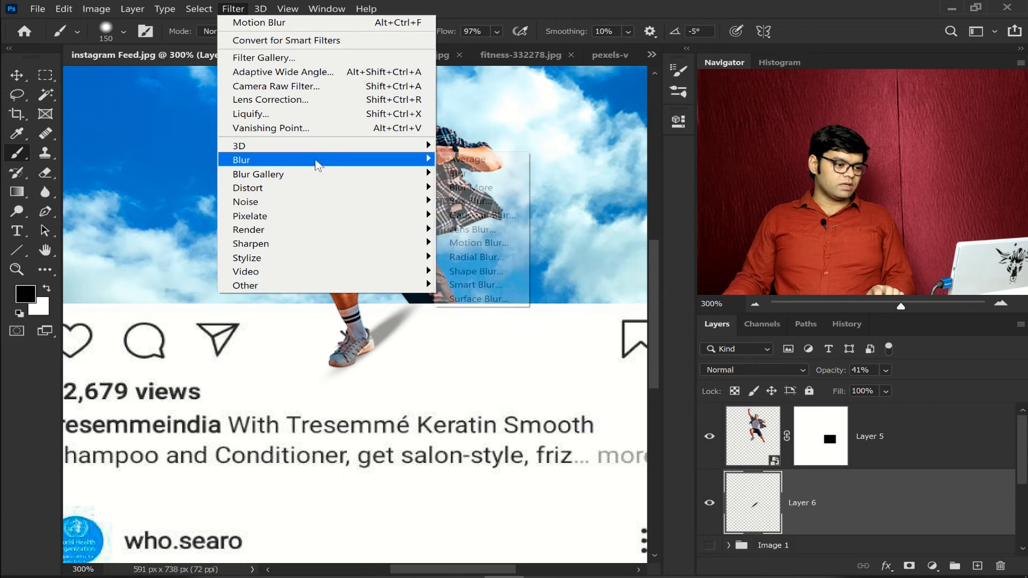
pyautogui.click(482, 215)
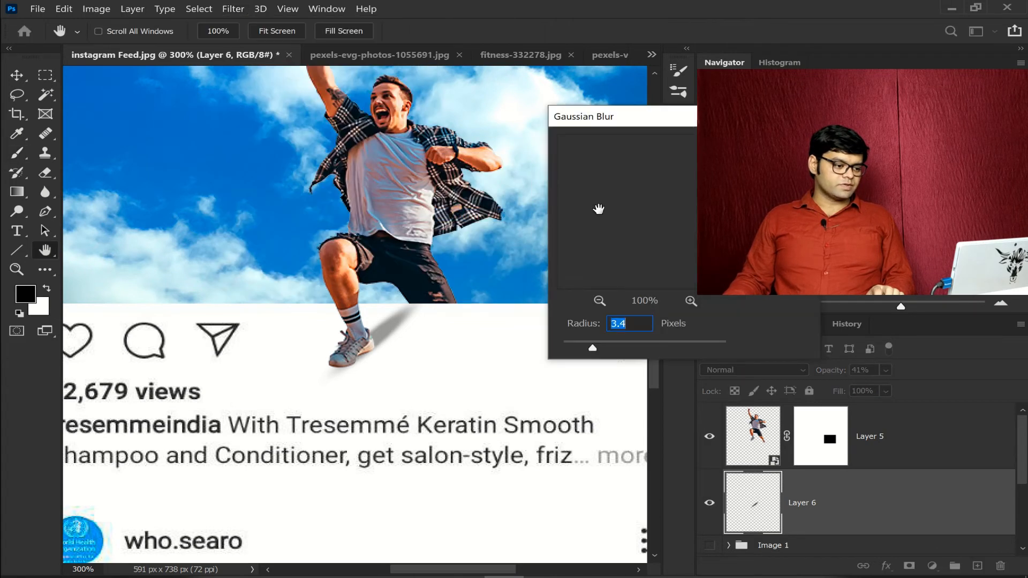
pyautogui.press('Return')
pyautogui.press('b')
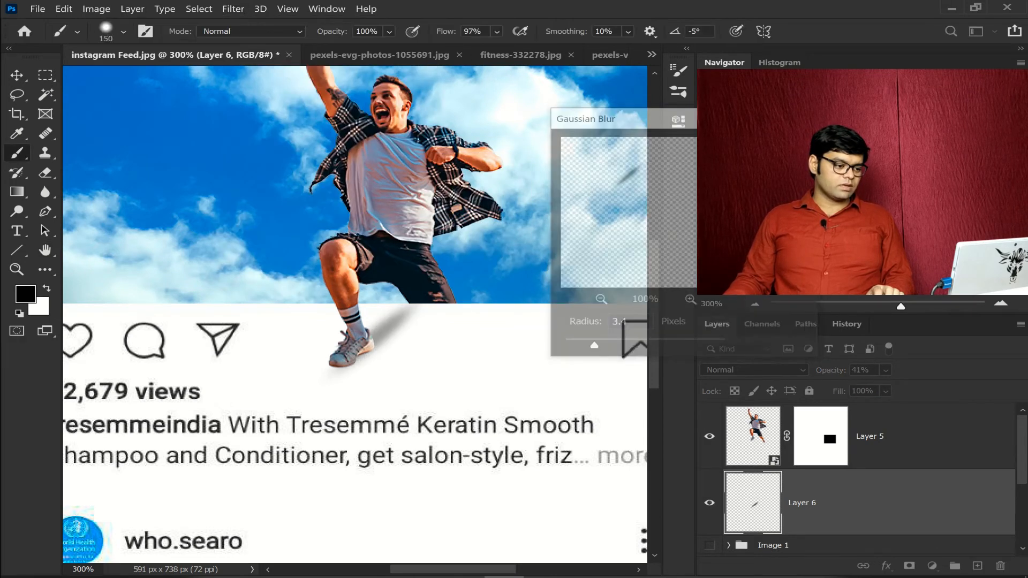
# Apply a Motion Blur to the shadow on Layer 6 with an angle of 56° and a distance of 19 pixels.
pyautogui.click(240, 9)
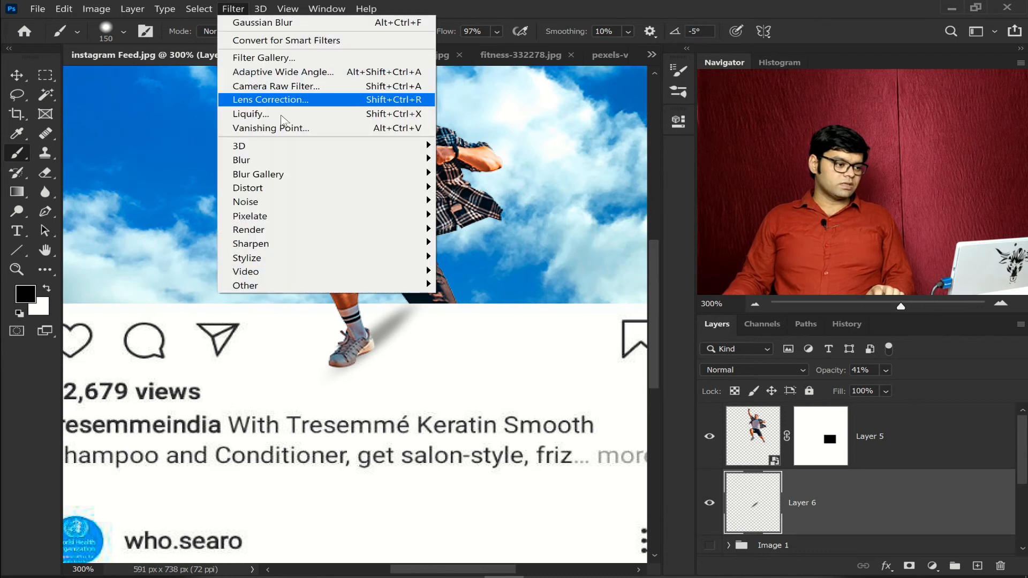
pyautogui.moveTo(346, 159)
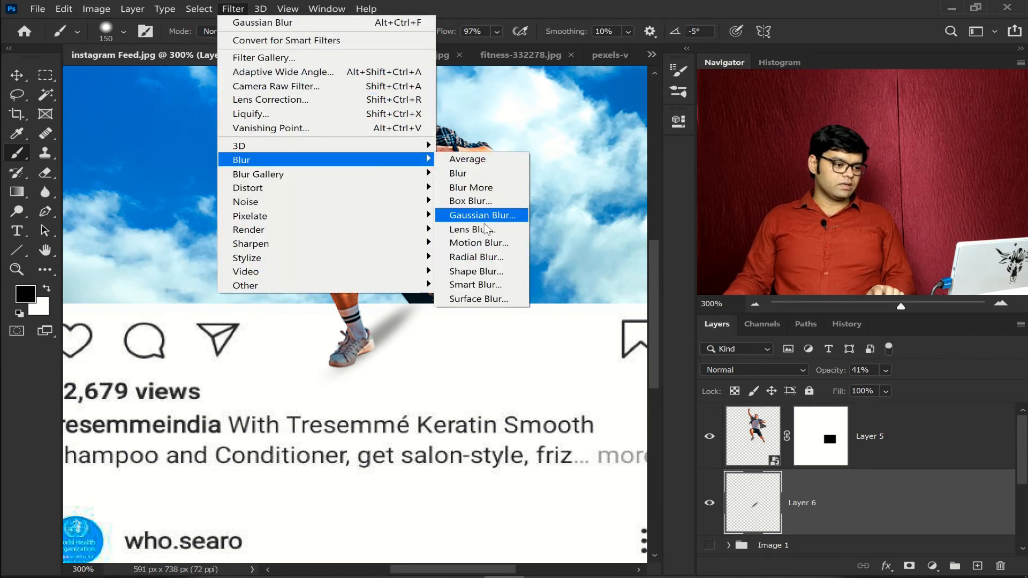
pyautogui.click(485, 242)
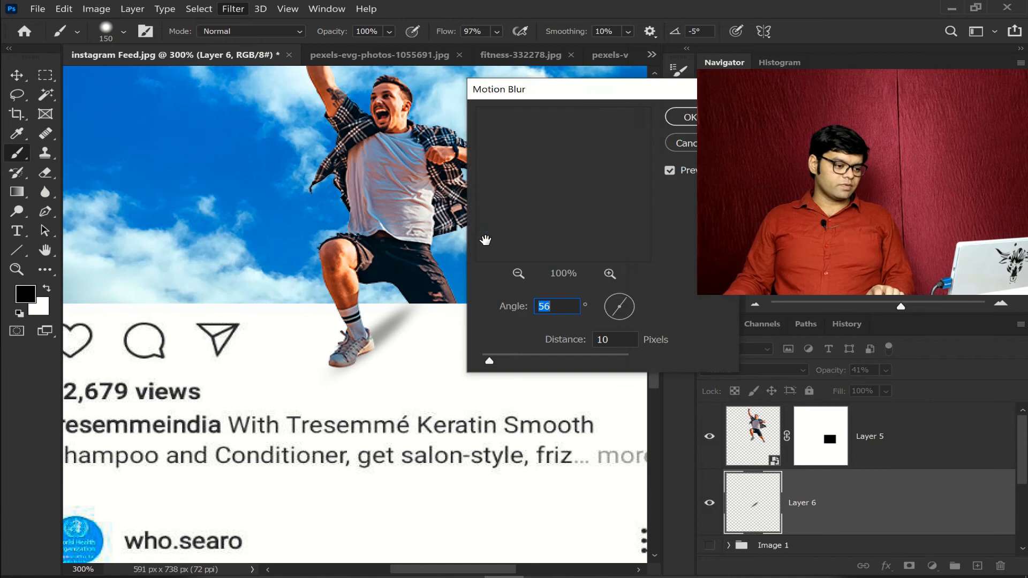
pyautogui.moveTo(494, 355); pyautogui.dragTo(497, 357)
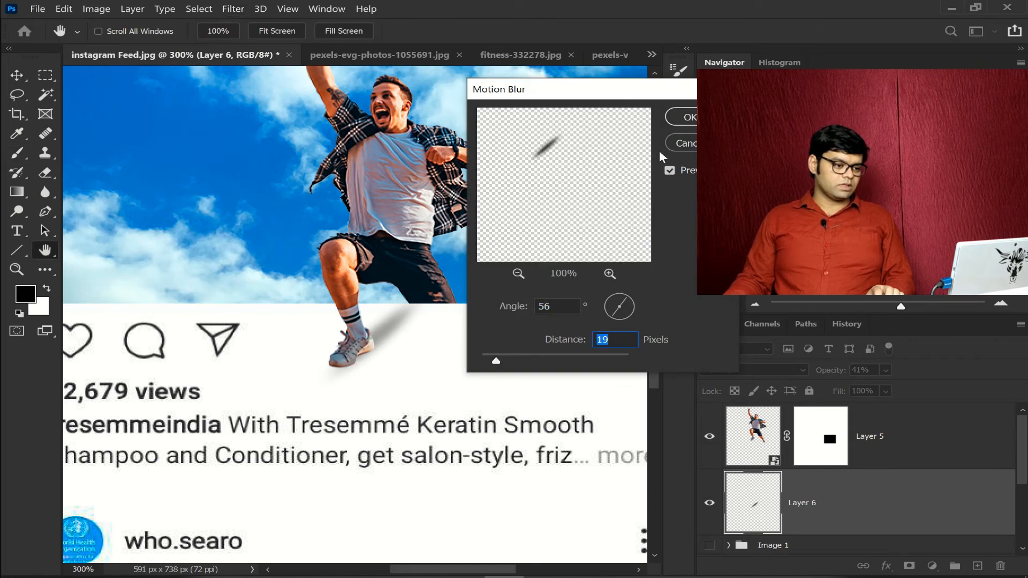
pyautogui.click(685, 115)
# Shrink the shoe's shadow to about 92% width and 93% height, pulling its far end down from the sky's edge.
pyautogui.hotkey('ctrl', '0')
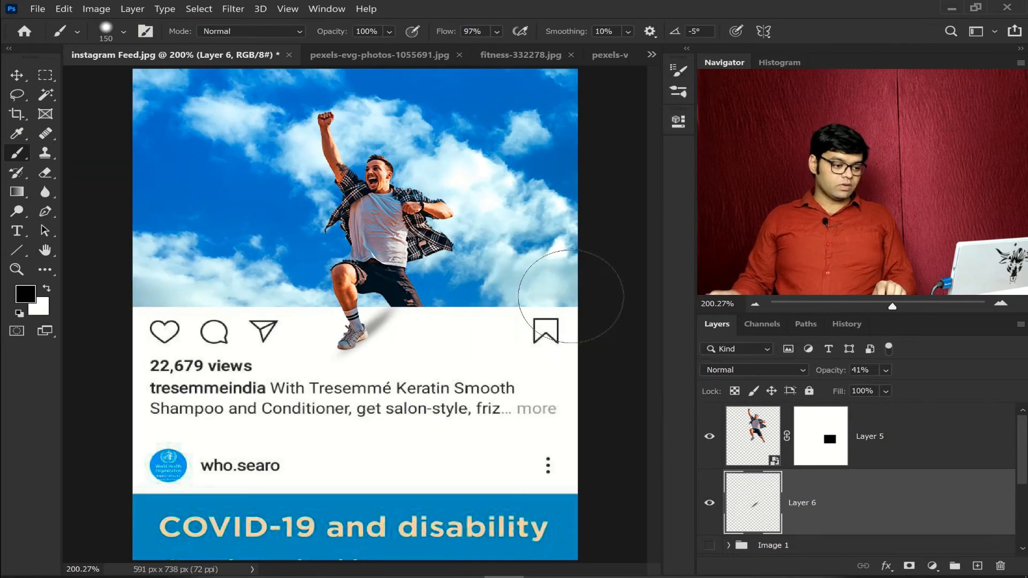
pyautogui.hotkey('ctrl', 't')
pyautogui.hotkey('ctrl', '+')
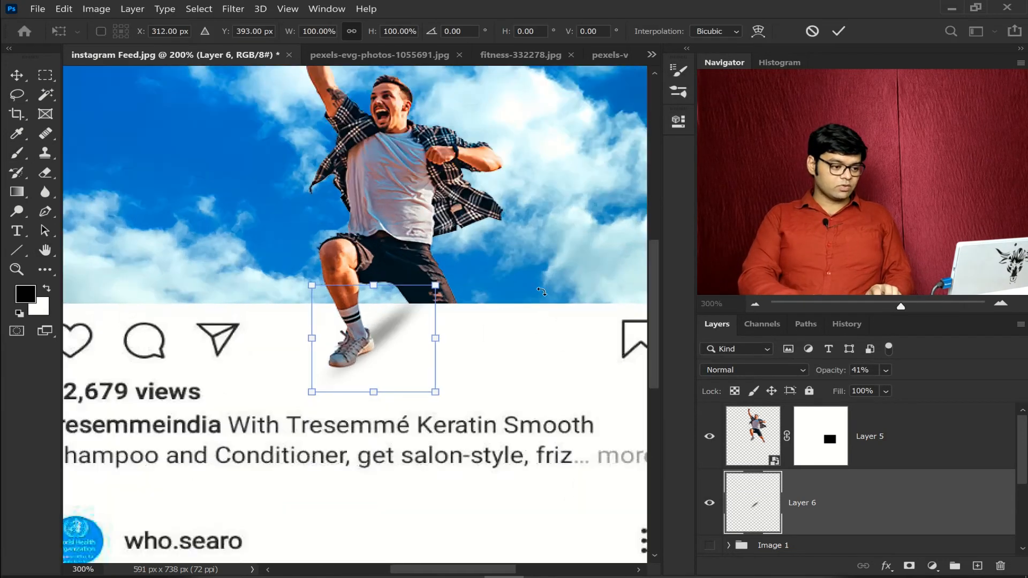
pyautogui.hotkey('ctrl', '+')
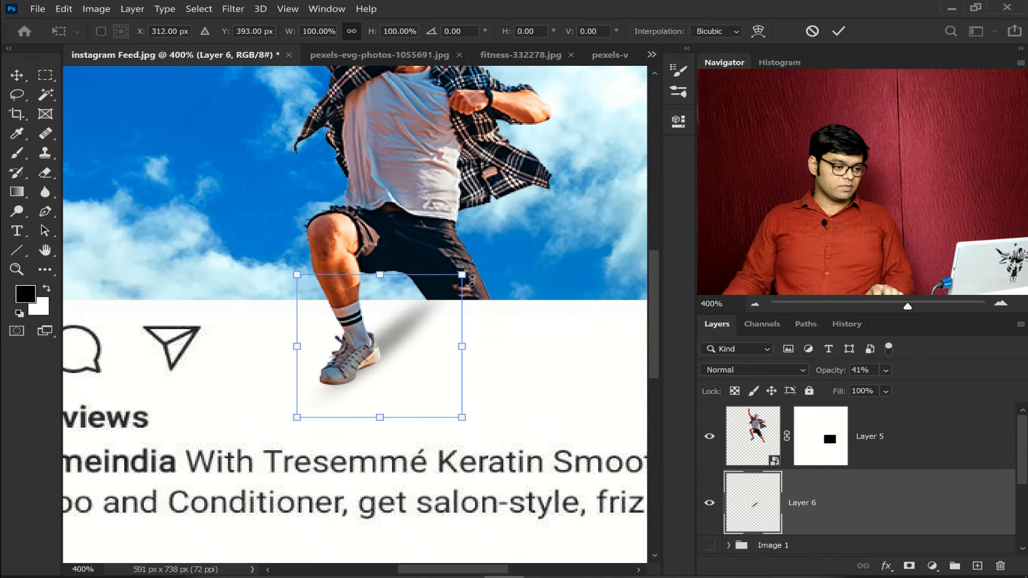
pyautogui.moveTo(462, 275); pyautogui.dragTo(450, 285)
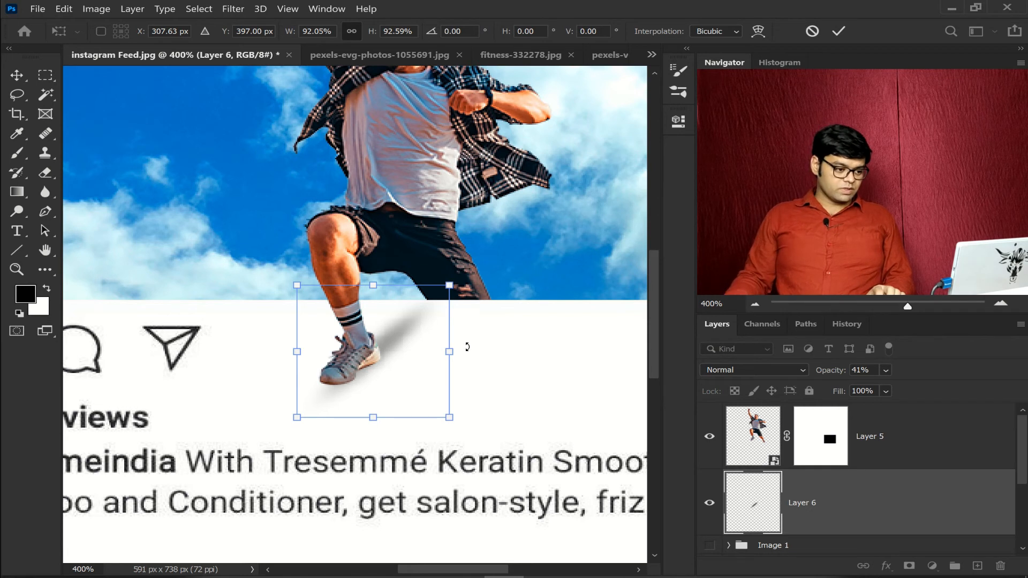
pyautogui.moveTo(467, 347); pyautogui.dragTo(468, 352)
pyautogui.press('Return')
pyautogui.press('b')
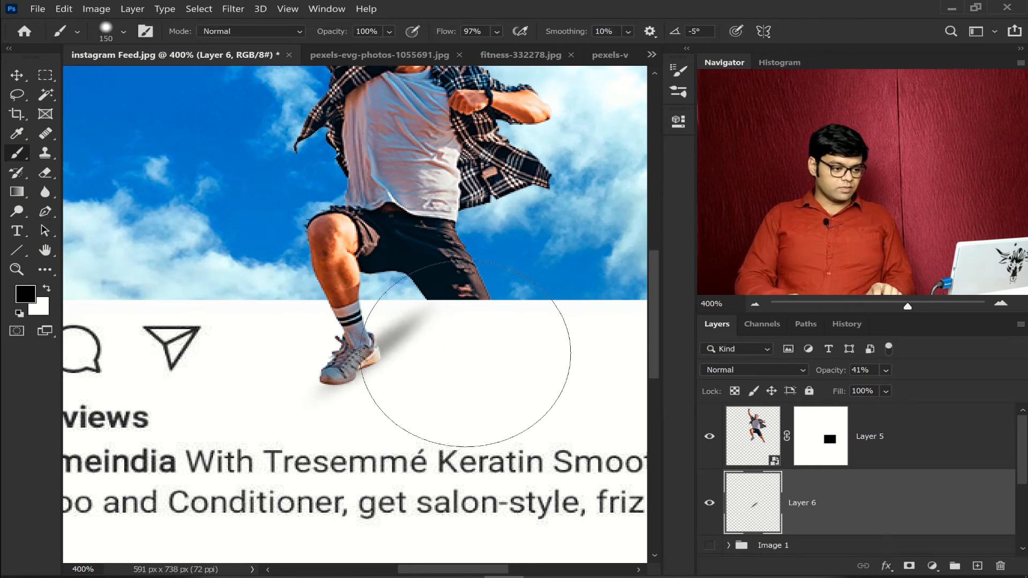
# Reduce Layer 6's opacity to 32% and apply a second Gaussian Blur of 3.4 pixels to the shadow.
pyautogui.scroll(-5, 466, 354)
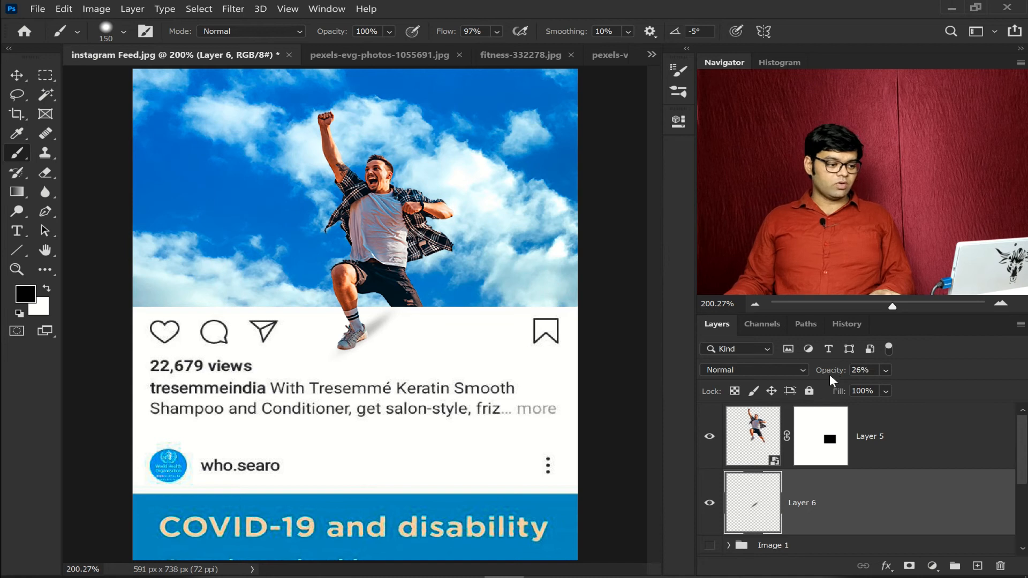
pyautogui.moveTo(833, 375); pyautogui.dragTo(837, 375)
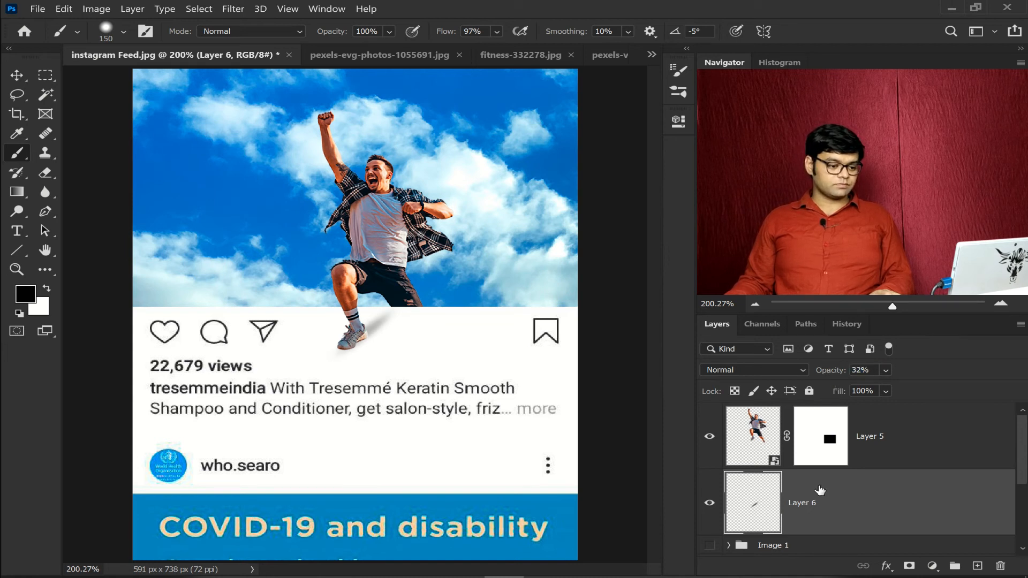
pyautogui.click(233, 9)
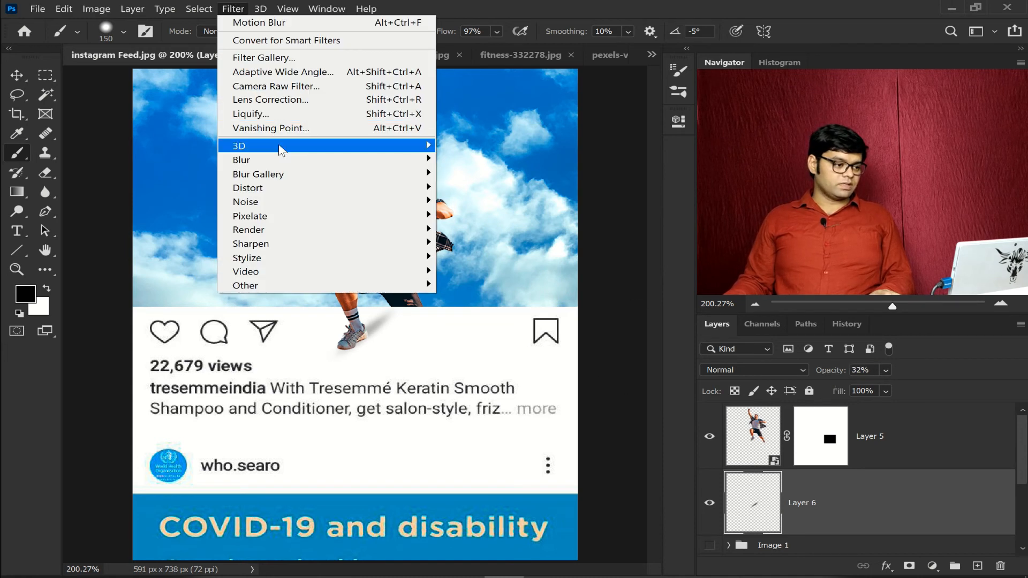
pyautogui.moveTo(423, 160)
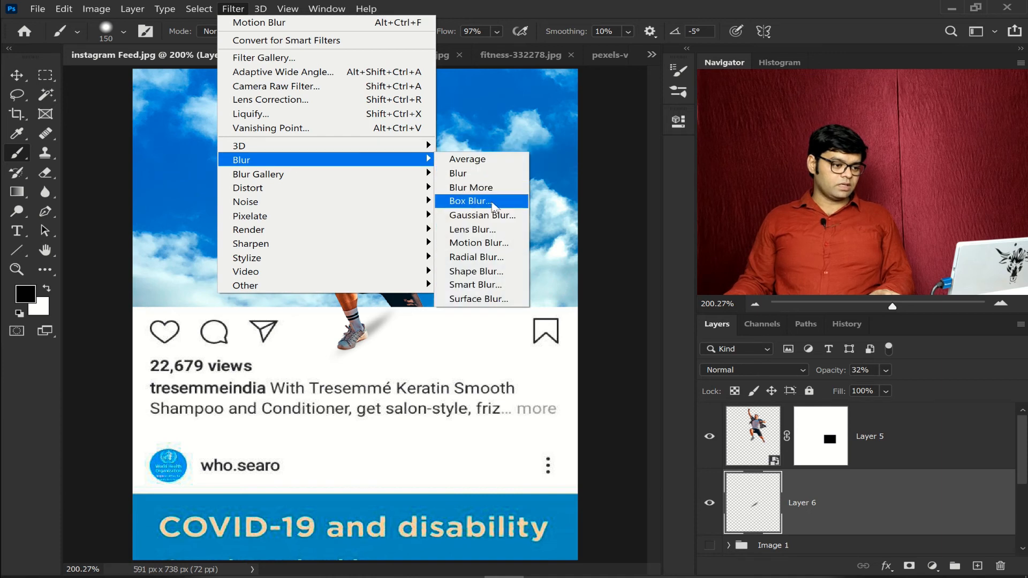
pyautogui.click(474, 215)
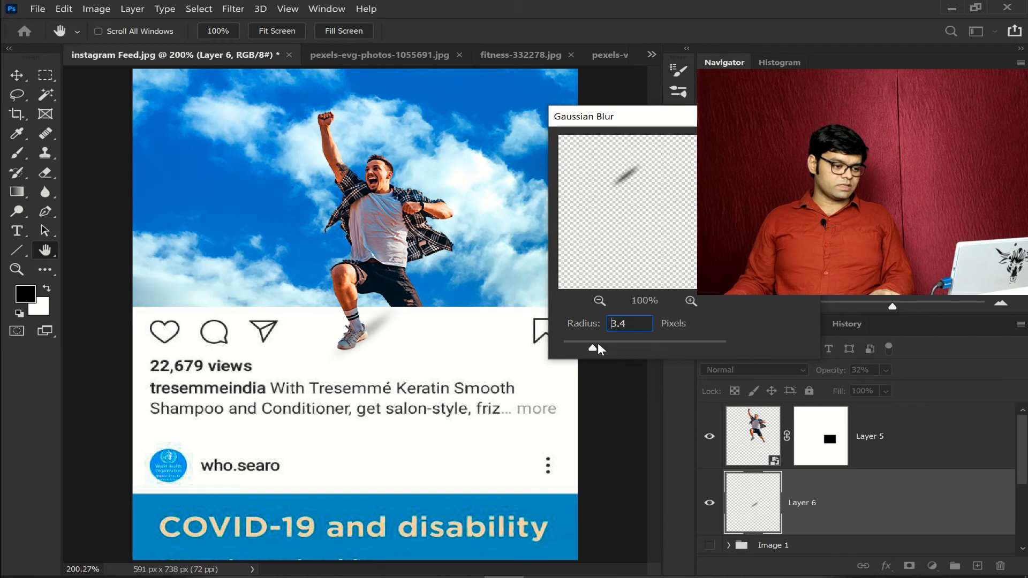
pyautogui.press('Return')
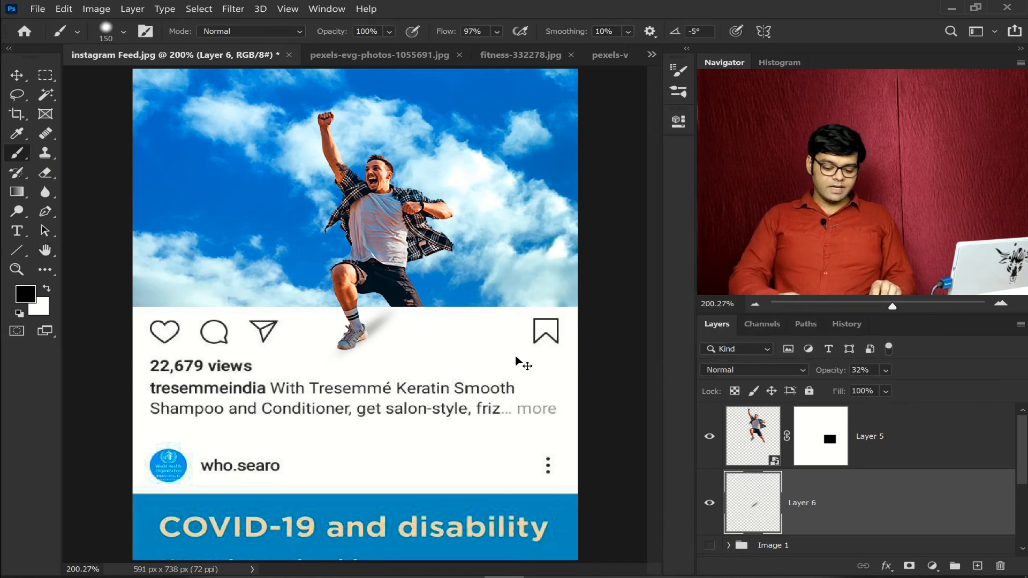
pyautogui.hotkey('ctrl', '+')
pyautogui.hotkey('ctrl', '+')
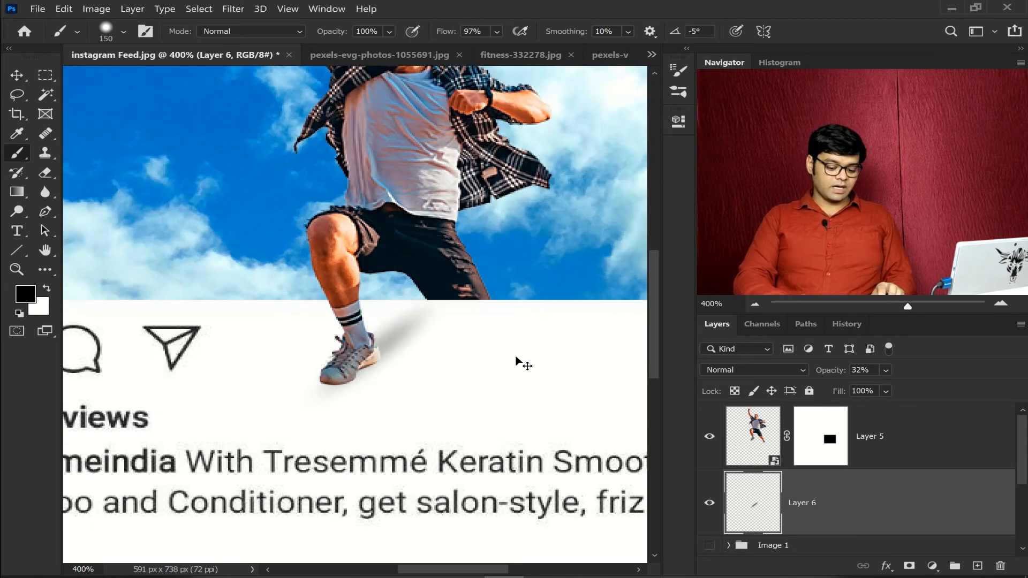
pyautogui.hotkey('ctrl', '0')
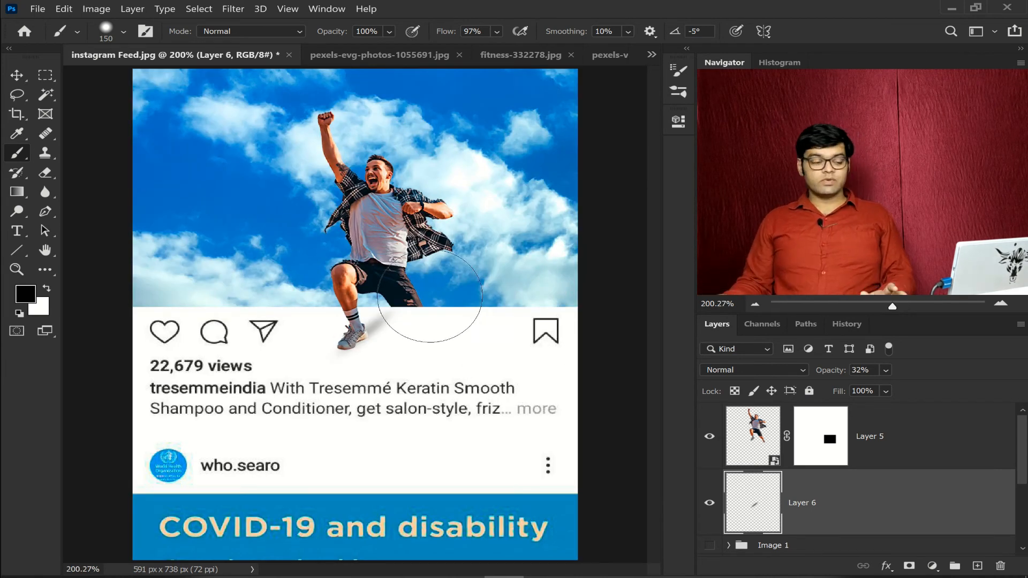
# Switch to the fitness-332278.jpg document and select the jumping woman with Select Subject.
pyautogui.click(543, 57)
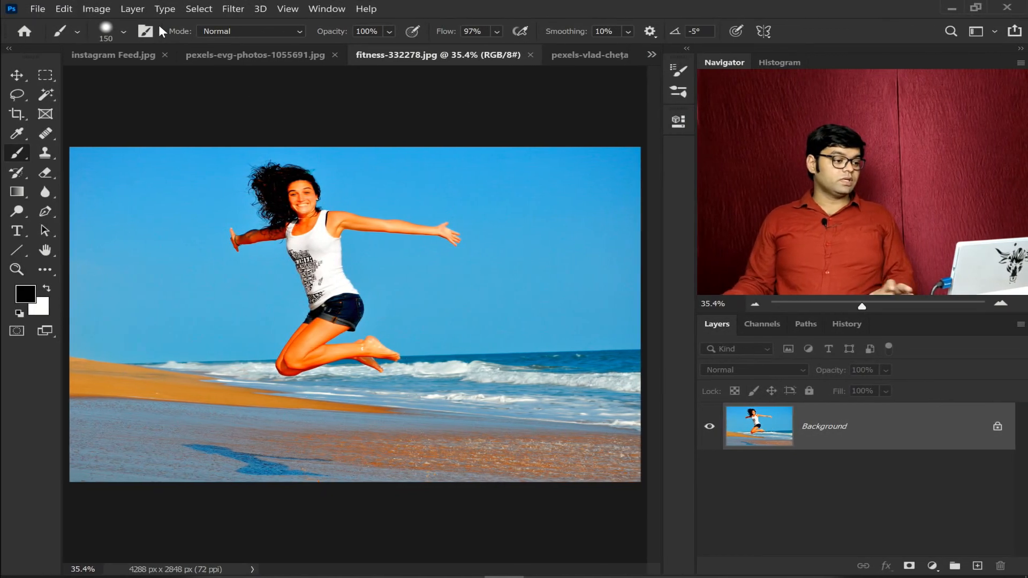
pyautogui.click(46, 97)
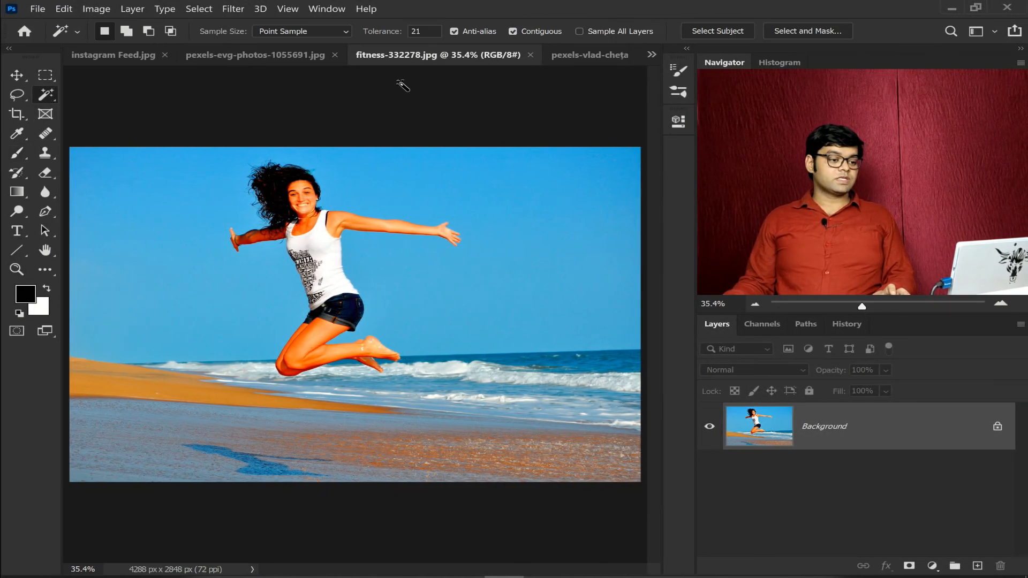
pyautogui.click(695, 31)
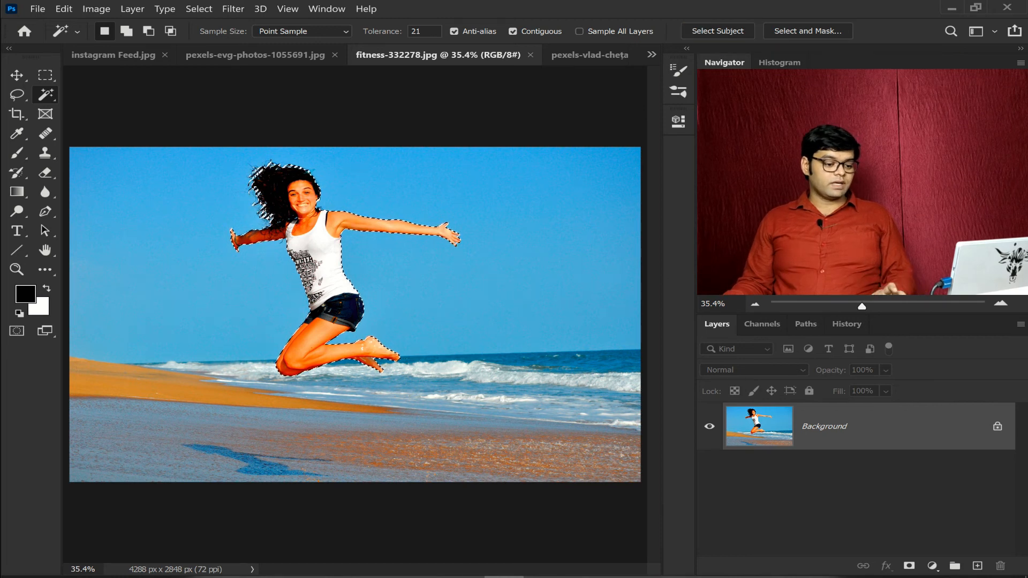
# Duplicate the selected woman onto a new layer, copy her, and switch to the instagram Feed.jpg document.
pyautogui.hotkey('ctrl', 'j')
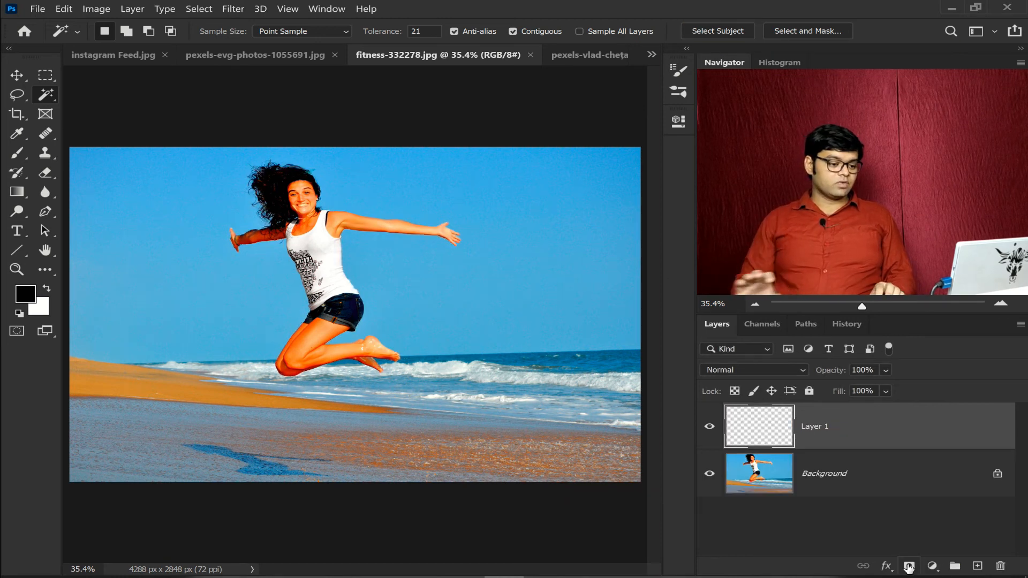
pyautogui.hotkey('ctrl', 'a')
pyautogui.click(654, 56)
pyautogui.click(689, 58)
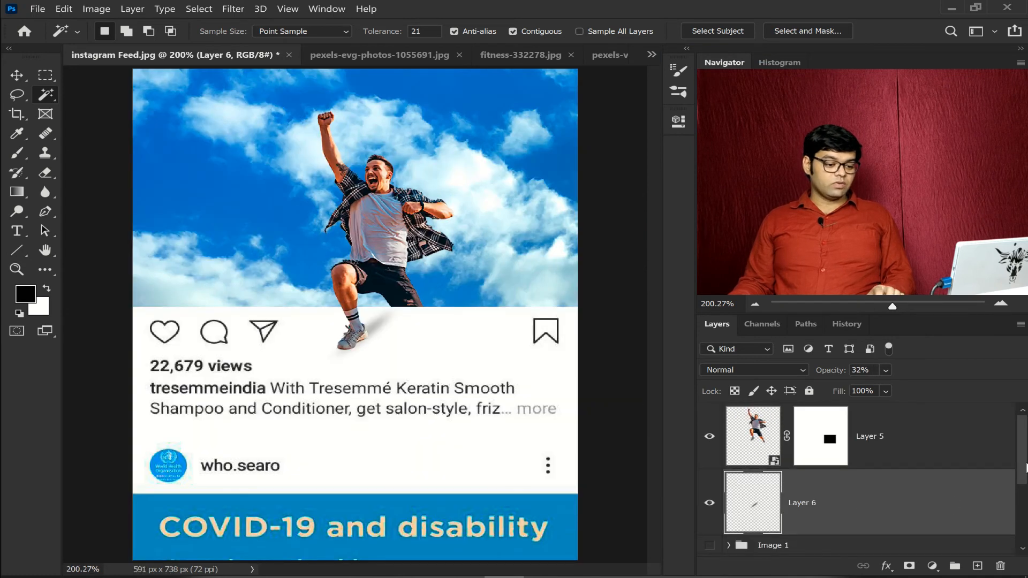
# Group Layer 5 and Layer 6, name the group Image 2, and hide it.
pyautogui.click(867, 444)
pyautogui.keyDown('shift'); pyautogui.click(873, 503); pyautogui.keyUp('shift')
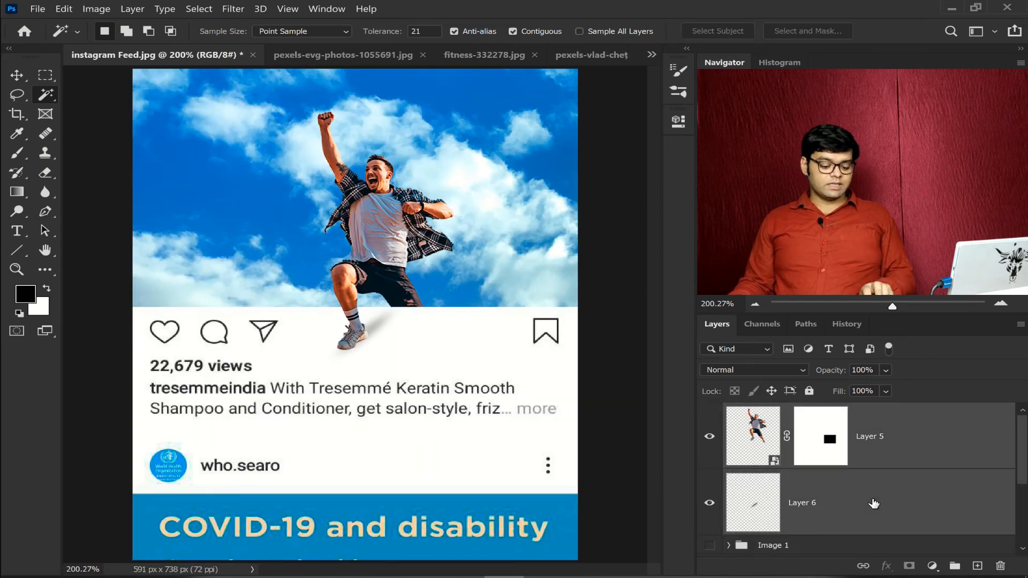
pyautogui.hotkey('ctrl', 'g')
pyautogui.doubleClick(778, 413)
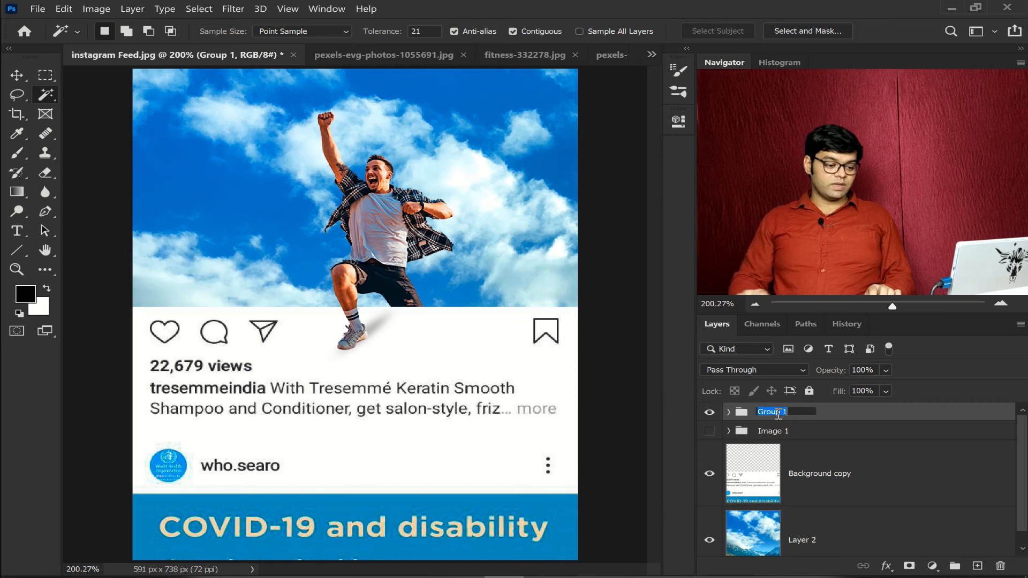
pyautogui.write('Image 2')
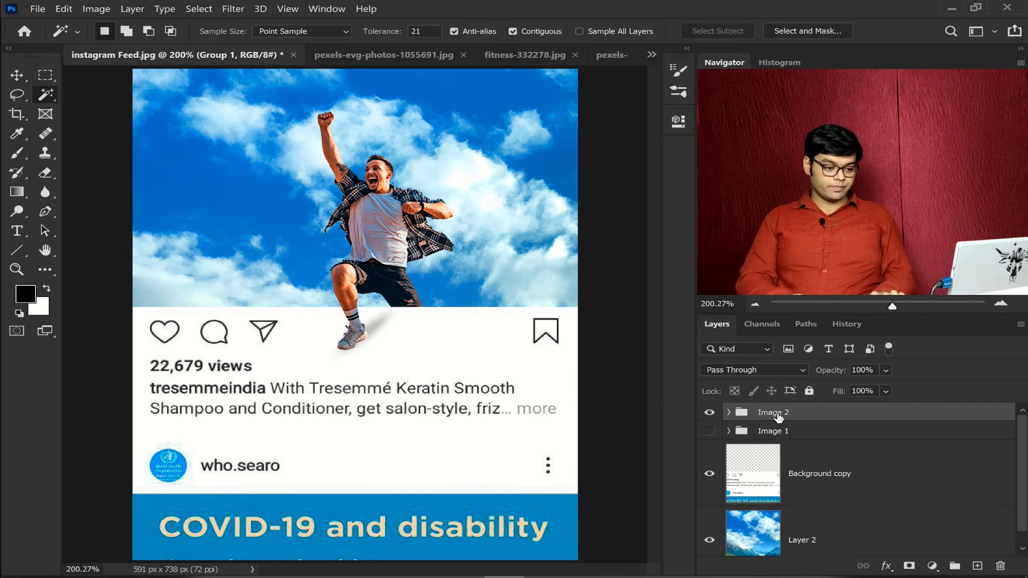
pyautogui.press('Return')
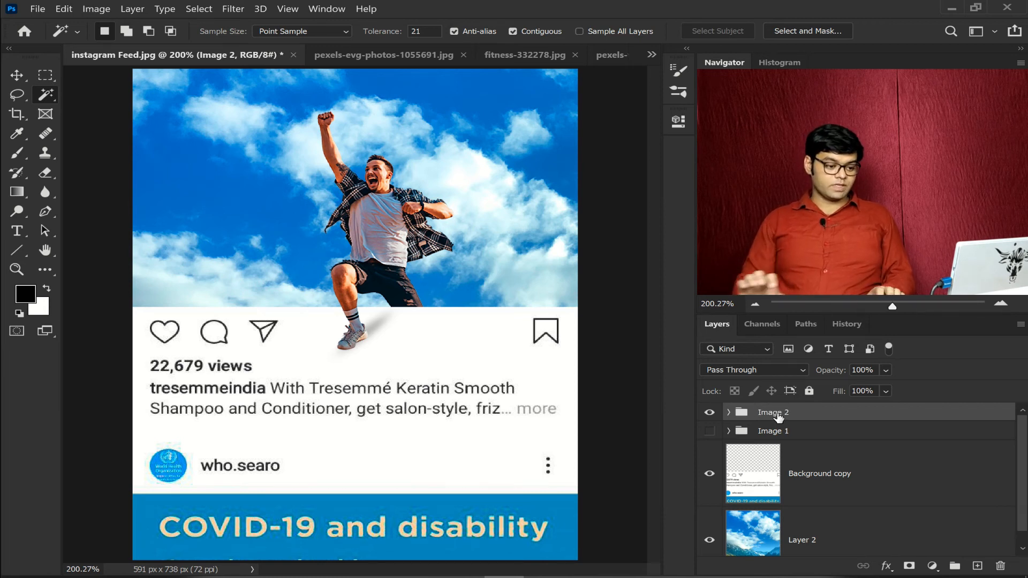
pyautogui.click(710, 413)
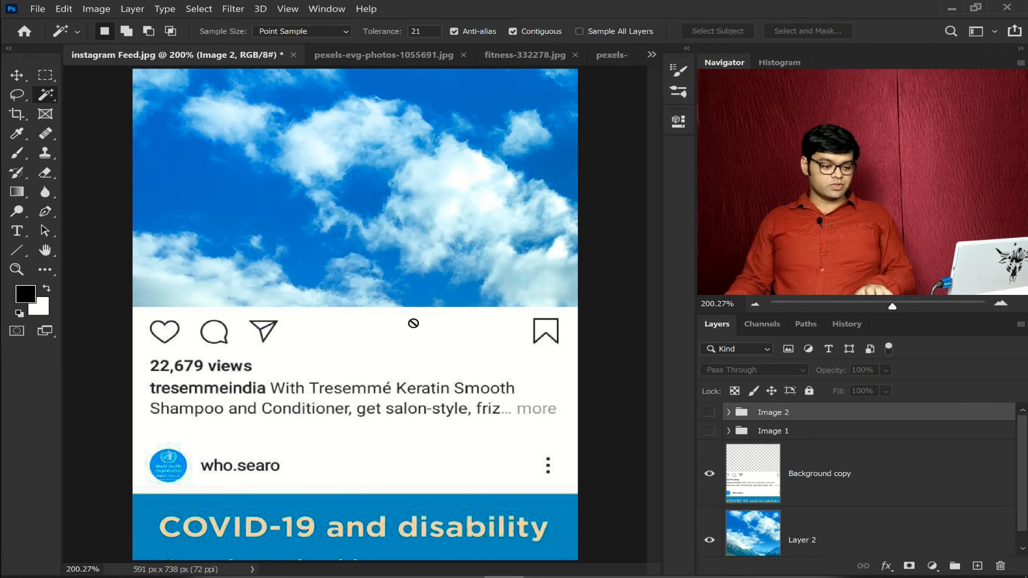
# Paste the jumping woman above the Image 2 group and convert her layer to a smart object.
pyautogui.hotkey('ctrl', 'v')
pyautogui.rightClick(843, 442)
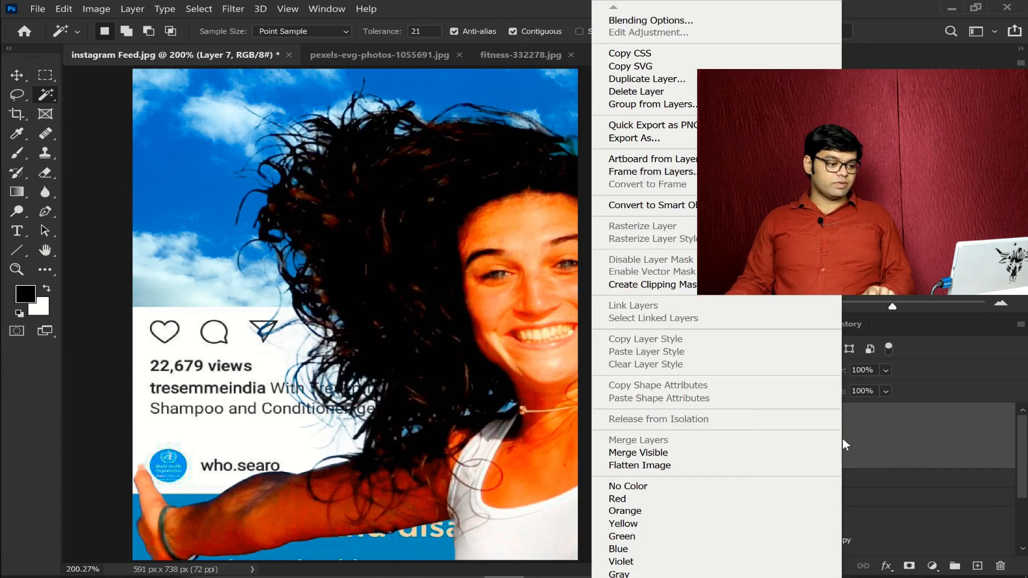
pyautogui.click(648, 205)
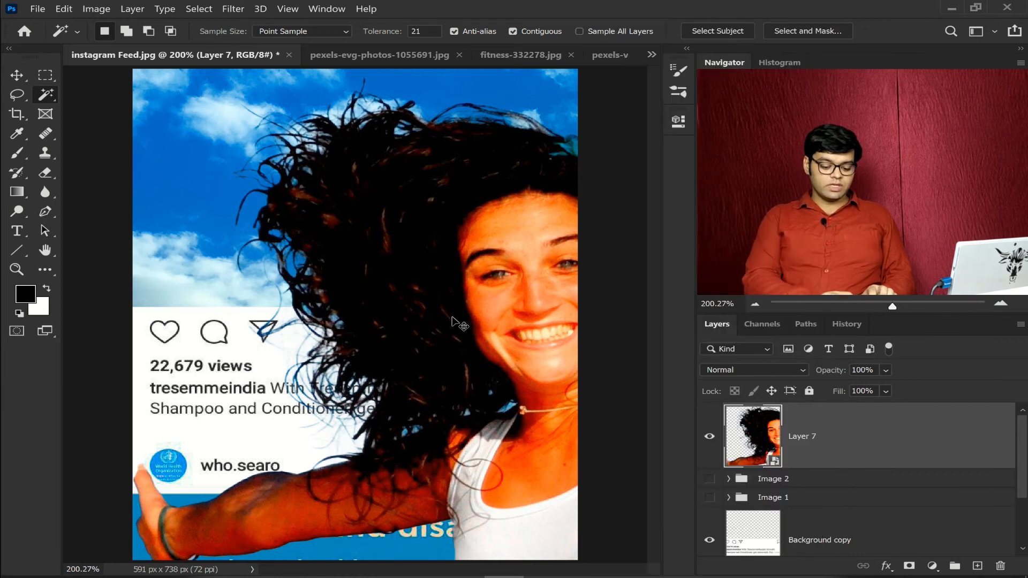
# Scale the woman on Layer 7 to about 24.5% and move her over the sky area of the post.
pyautogui.hotkey('ctrl', 't')
pyautogui.hotkey('ctrl', '0')
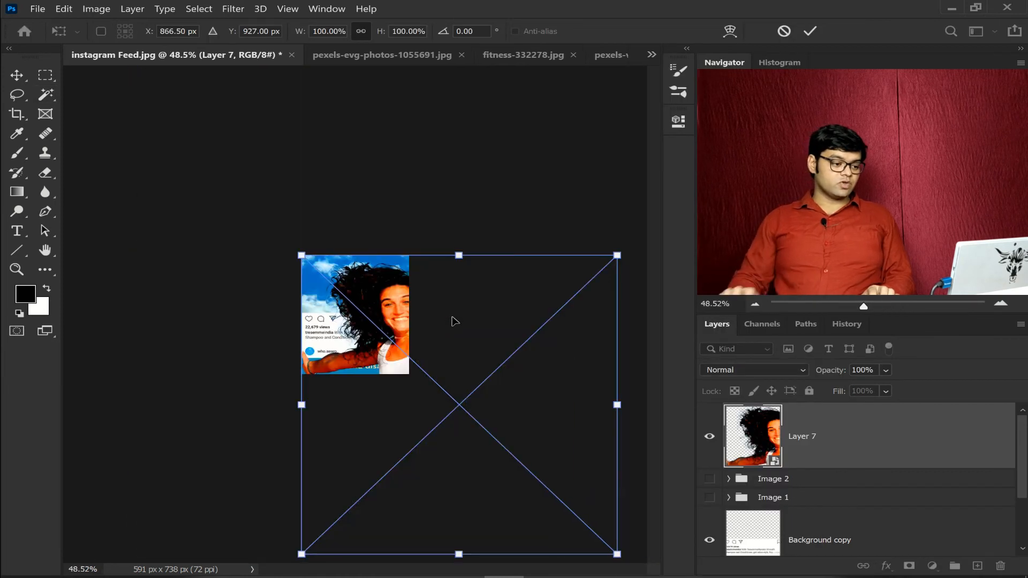
pyautogui.moveTo(616, 553); pyautogui.dragTo(378, 327)
pyautogui.moveTo(353, 295); pyautogui.dragTo(372, 295)
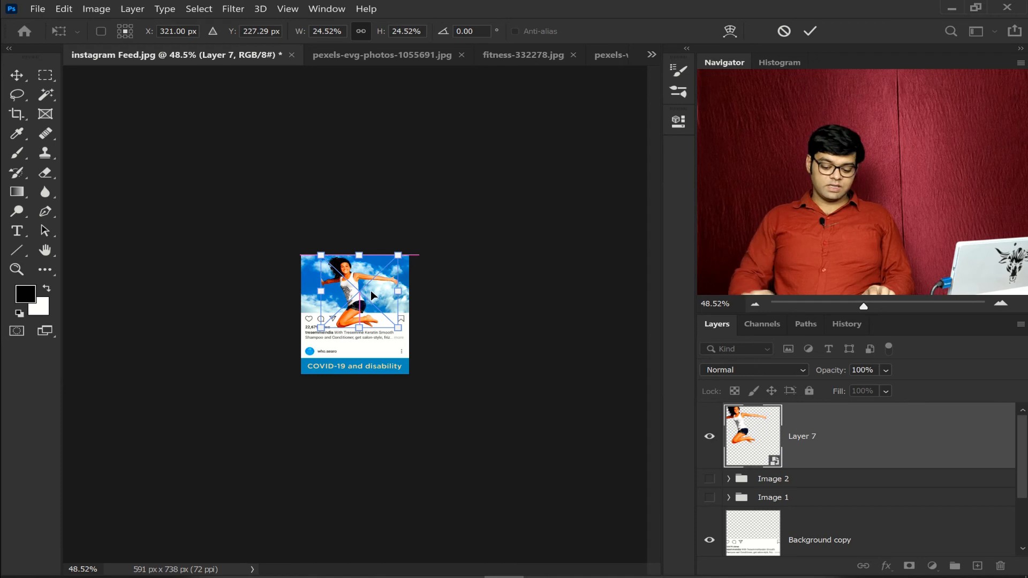
pyautogui.press('Return')
pyautogui.press('w')
pyautogui.hotkey('ctrl', '+')
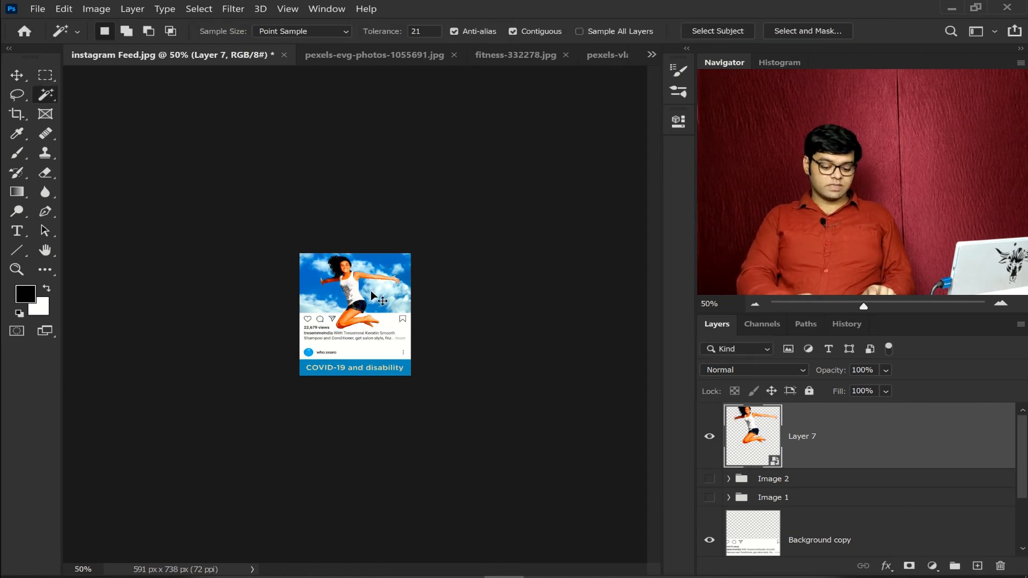
pyautogui.hotkey('ctrl', 'o')
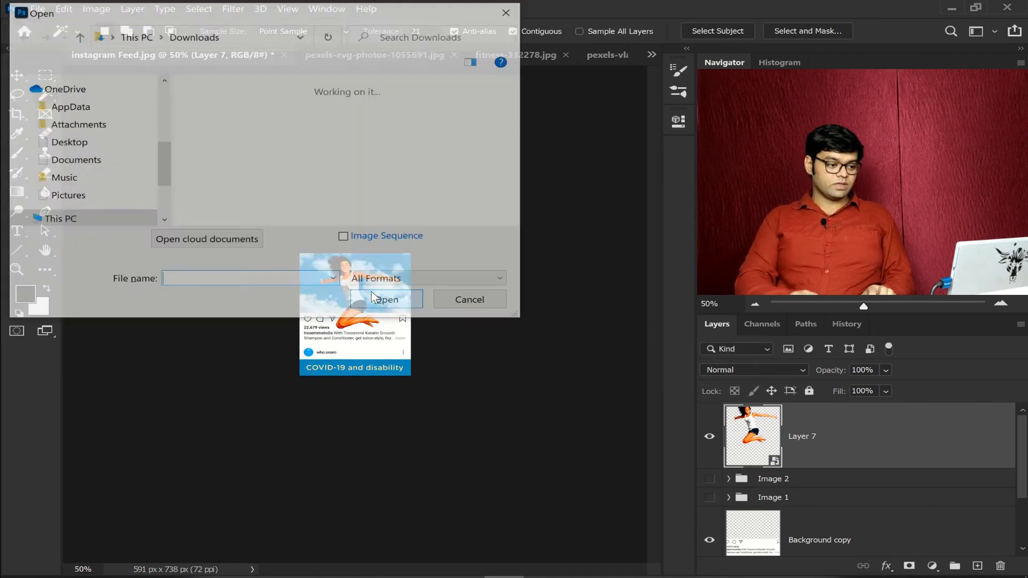
pyautogui.click(463, 301)
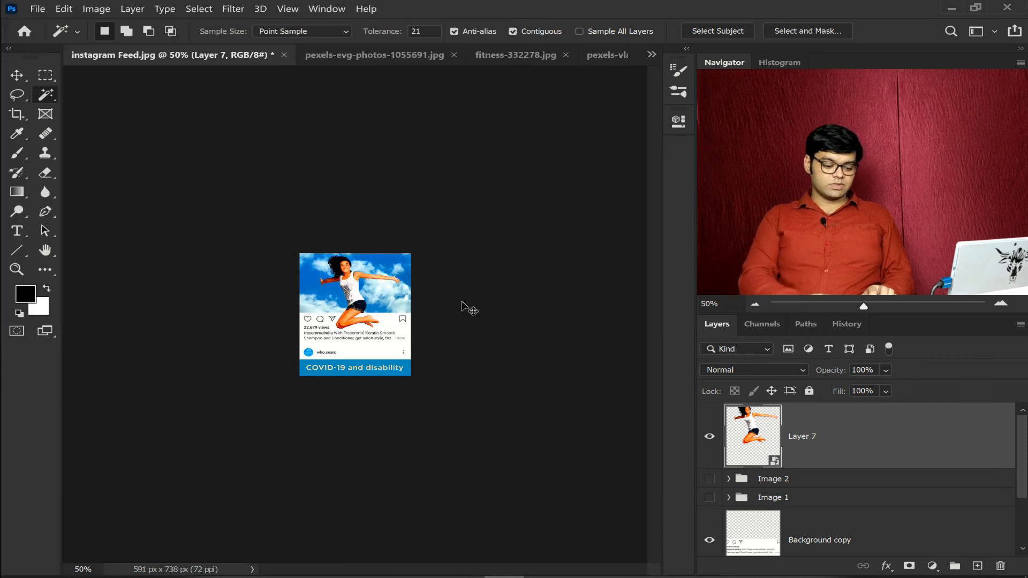
# Shrink the woman to about 20.8% and reposition her so her legs extend below the sky over the post's icons.
pyautogui.hotkey('ctrl', '0')
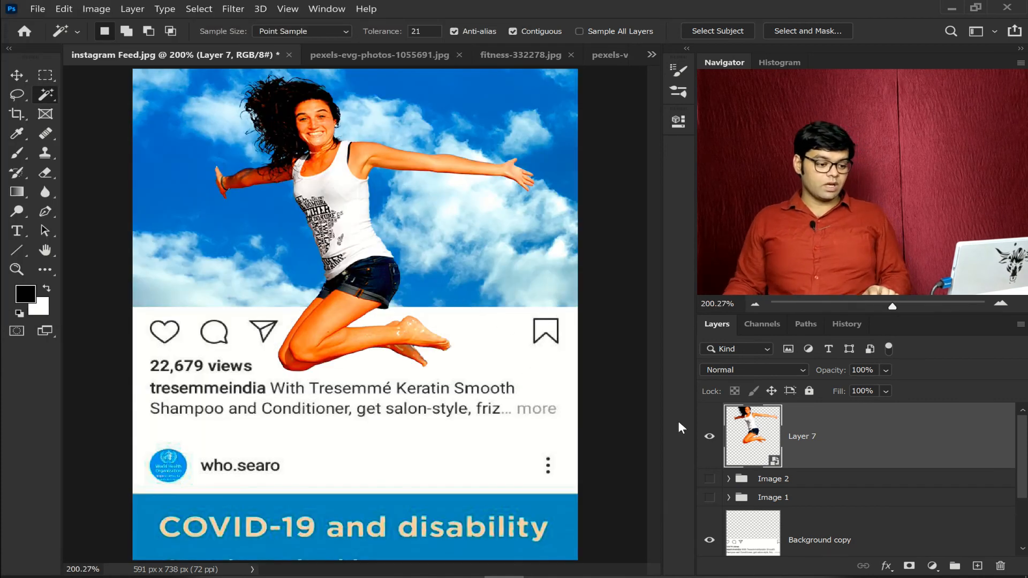
pyautogui.hotkey('ctrl', 't')
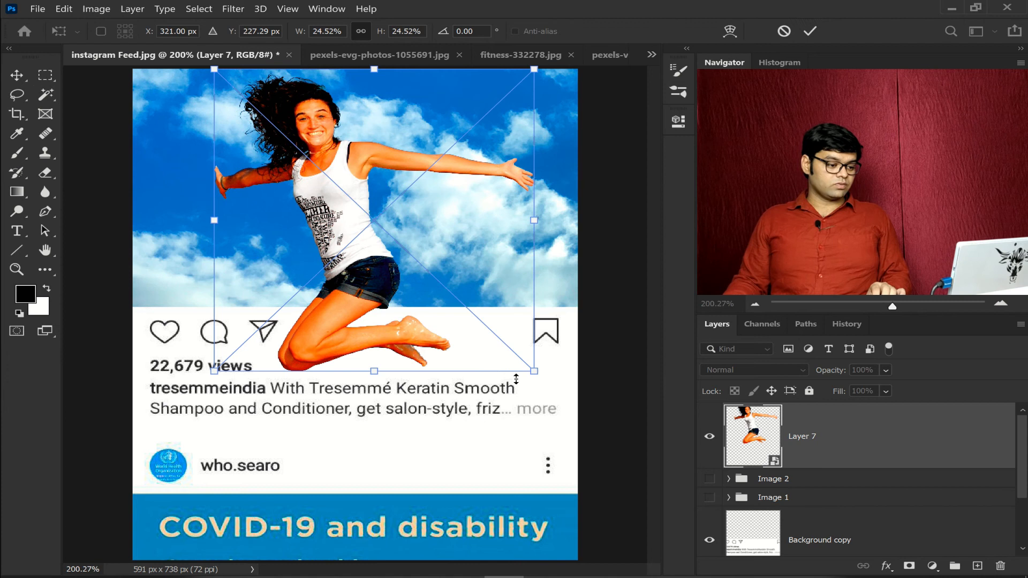
pyautogui.moveTo(527, 369); pyautogui.dragTo(486, 325)
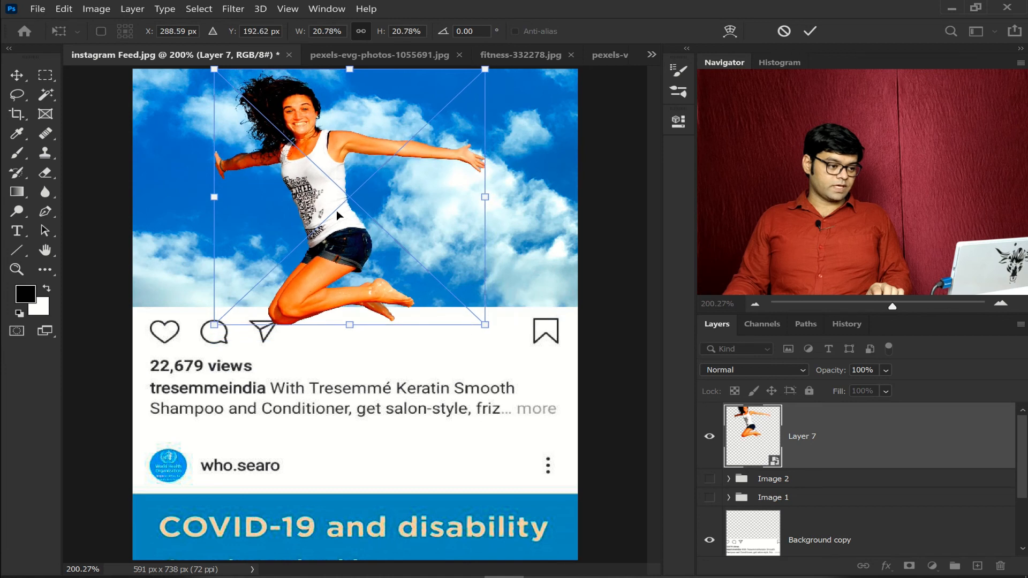
pyautogui.moveTo(344, 238); pyautogui.dragTo(376, 262)
pyautogui.press('Return')
pyautogui.press('w')
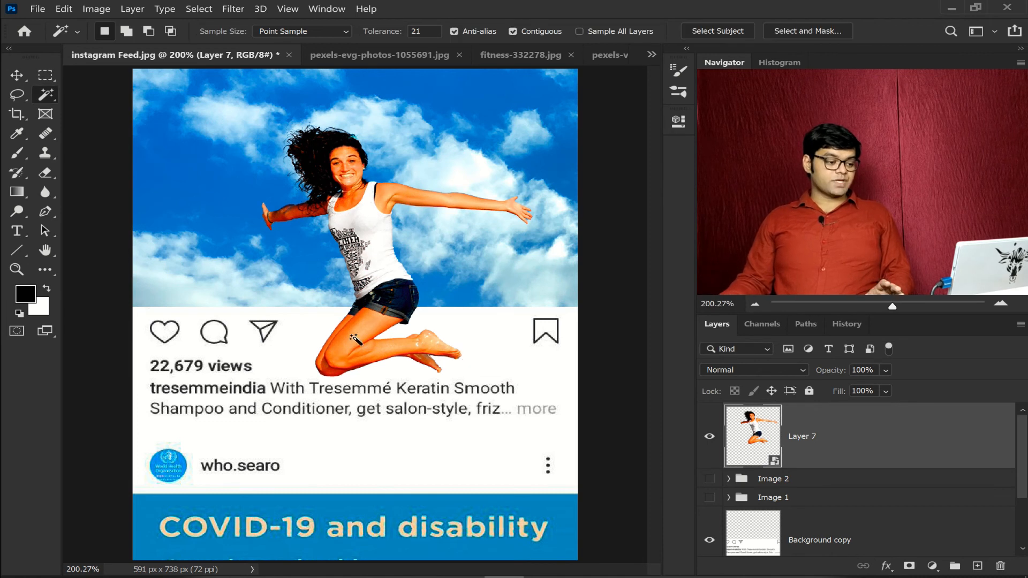
# Add a drop shadow to Layer 7 with 100% opacity, a -47° angle, 12 px distance and 0 px size.
pyautogui.rightClick(921, 430)
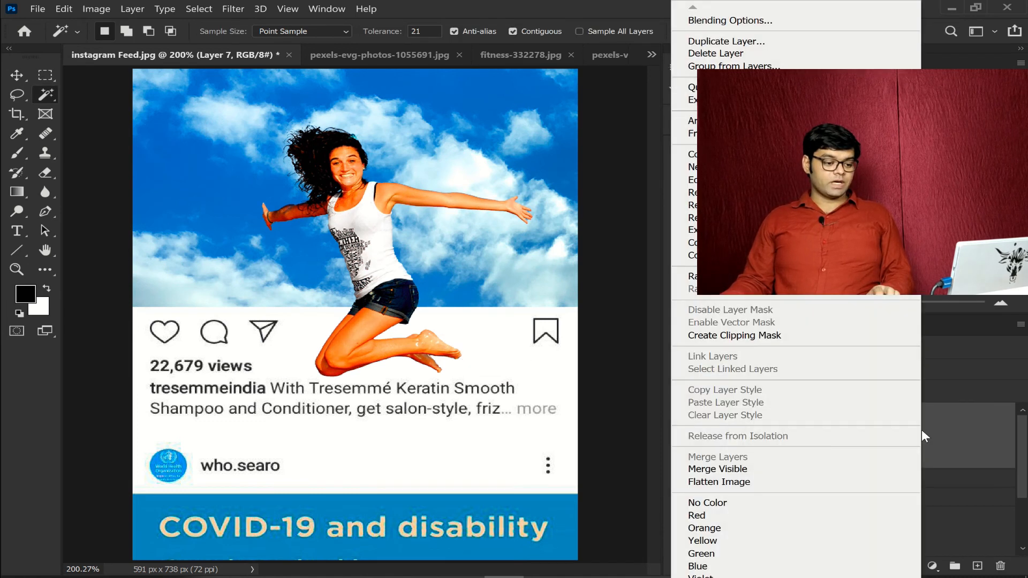
pyautogui.click(799, 20)
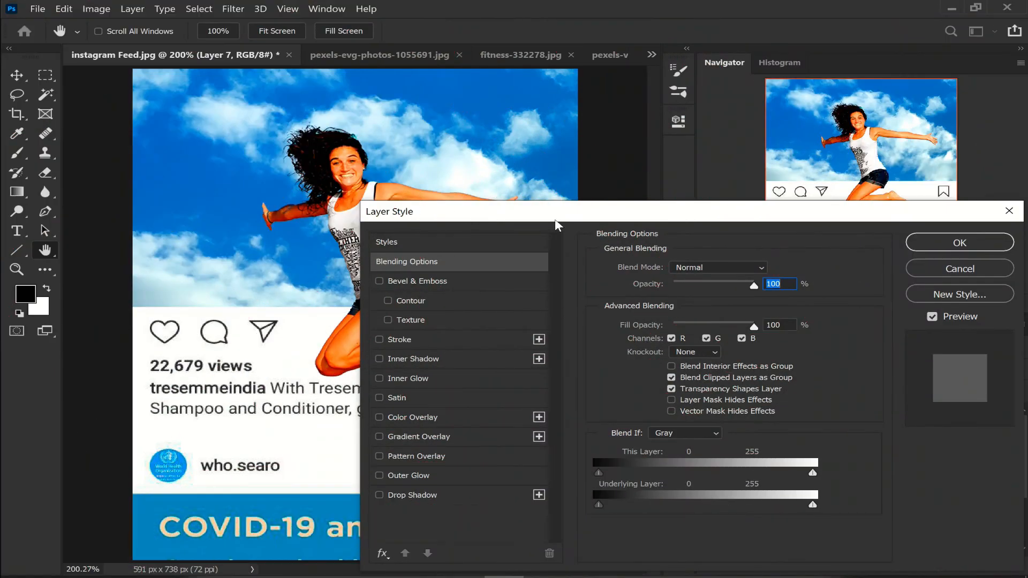
pyautogui.moveTo(555, 218); pyautogui.dragTo(681, 106)
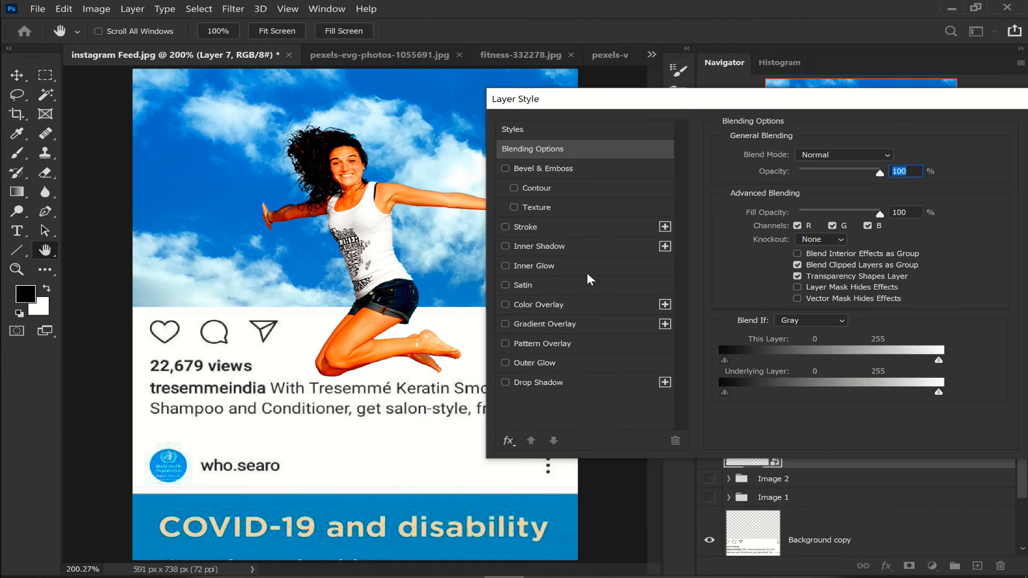
pyautogui.click(506, 383)
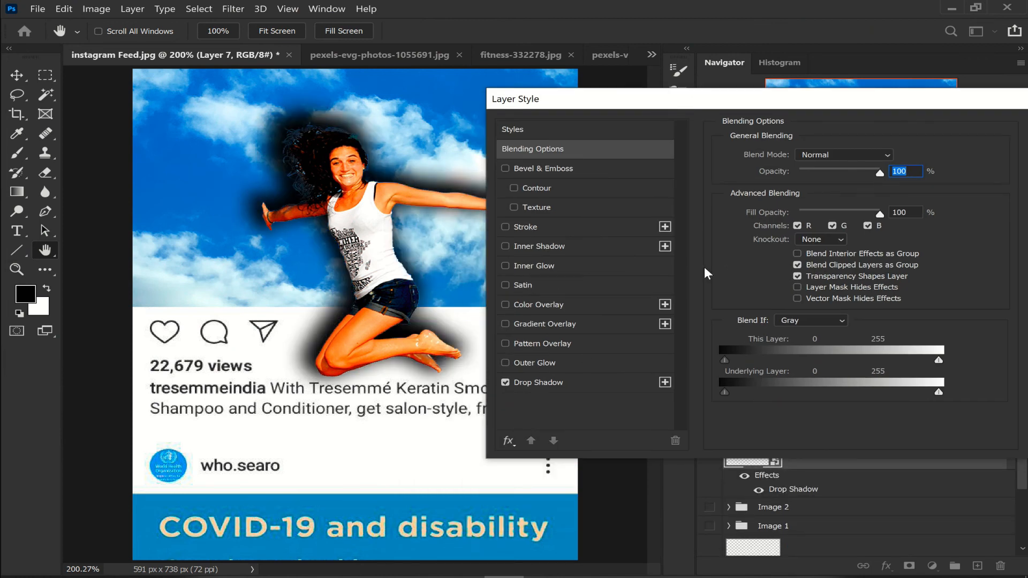
pyautogui.click(582, 387)
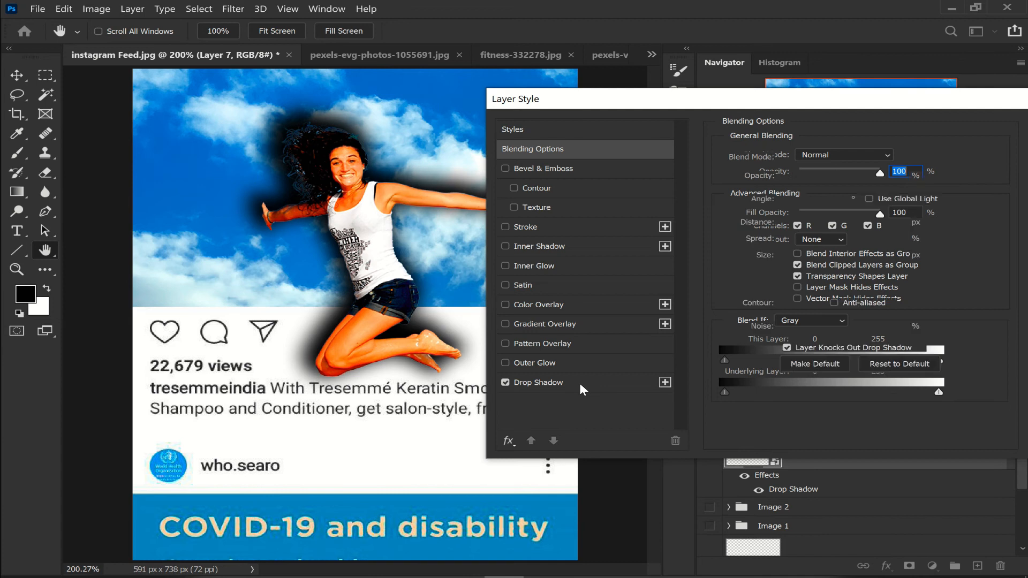
pyautogui.moveTo(803, 242); pyautogui.dragTo(750, 254)
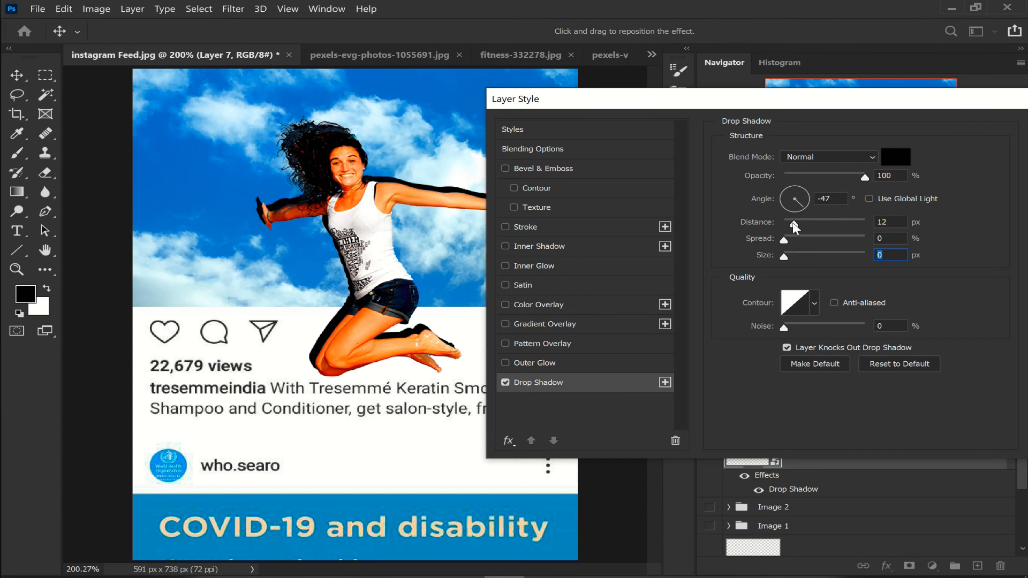
pyautogui.moveTo(886, 109); pyautogui.dragTo(813, 115)
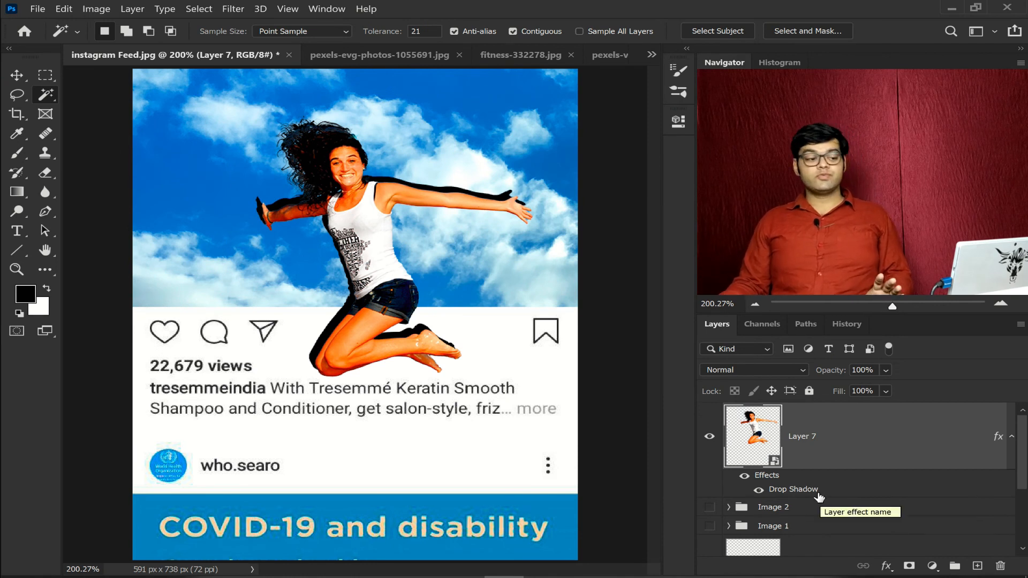
# Toggle Layer 7's drop shadow off and on, and convert the effect into its own separate layer.
pyautogui.click(759, 491)
pyautogui.click(759, 491)
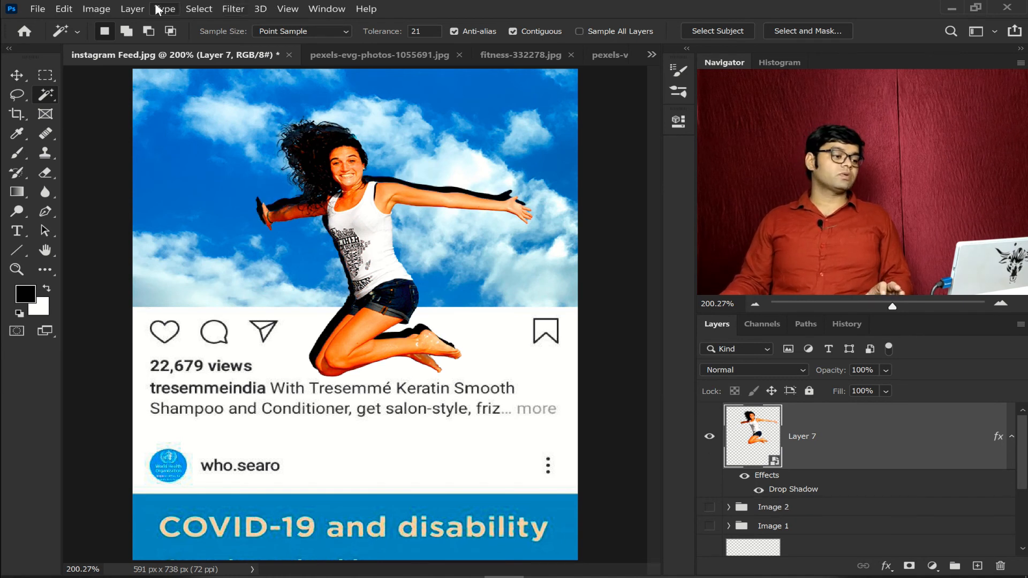
pyautogui.click(140, 11)
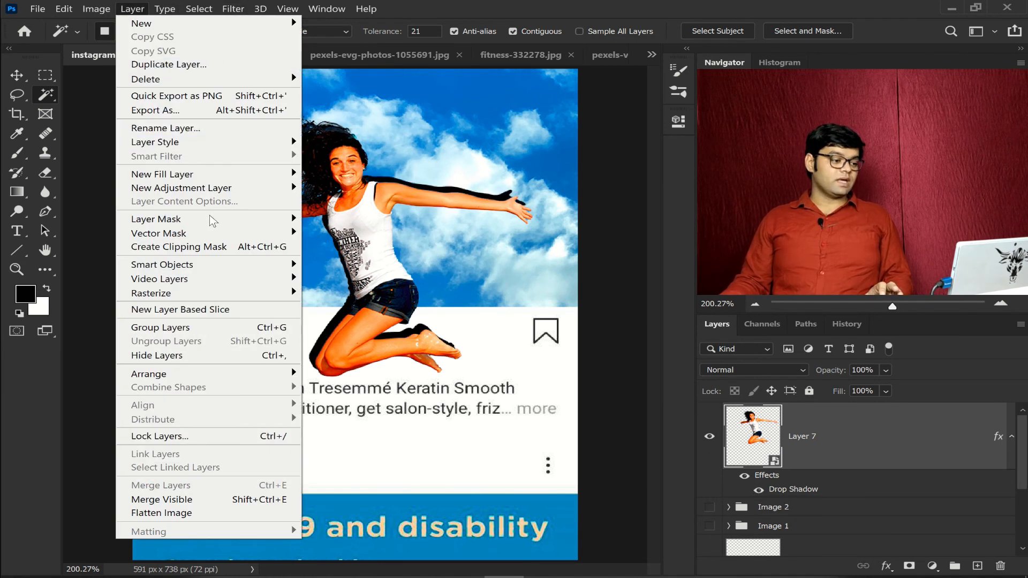
pyautogui.moveTo(214, 142)
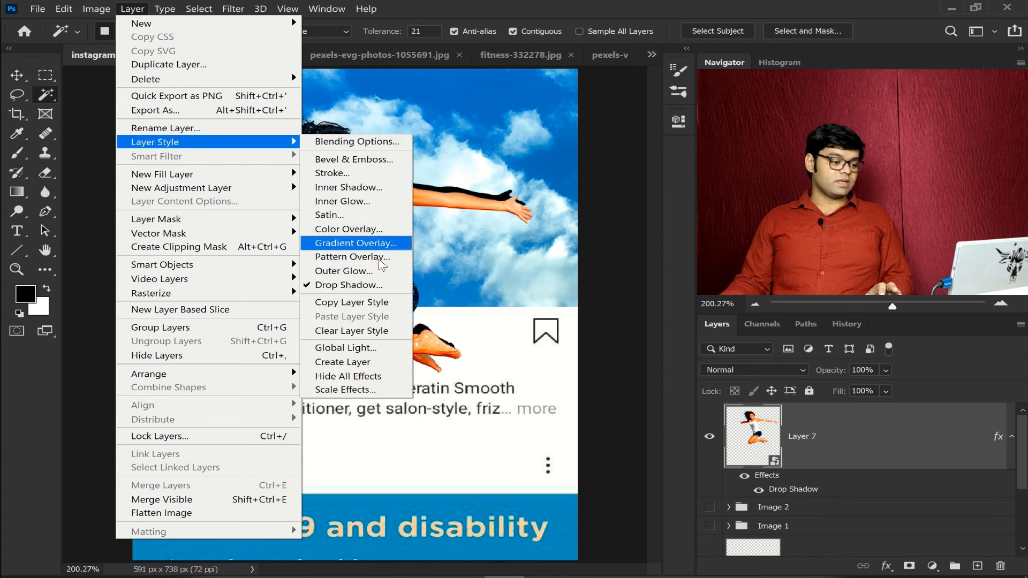
pyautogui.click(362, 364)
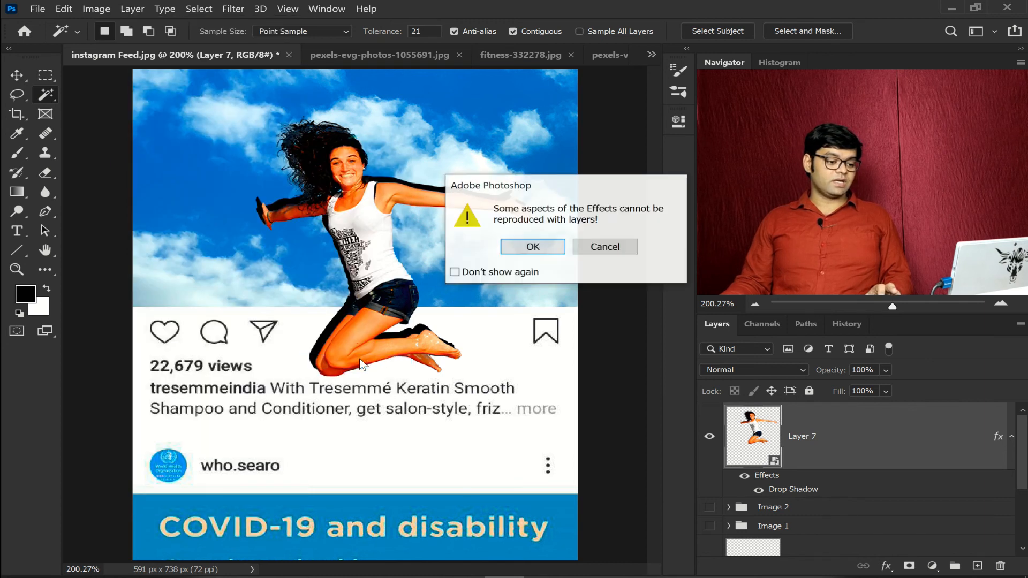
pyautogui.click(533, 247)
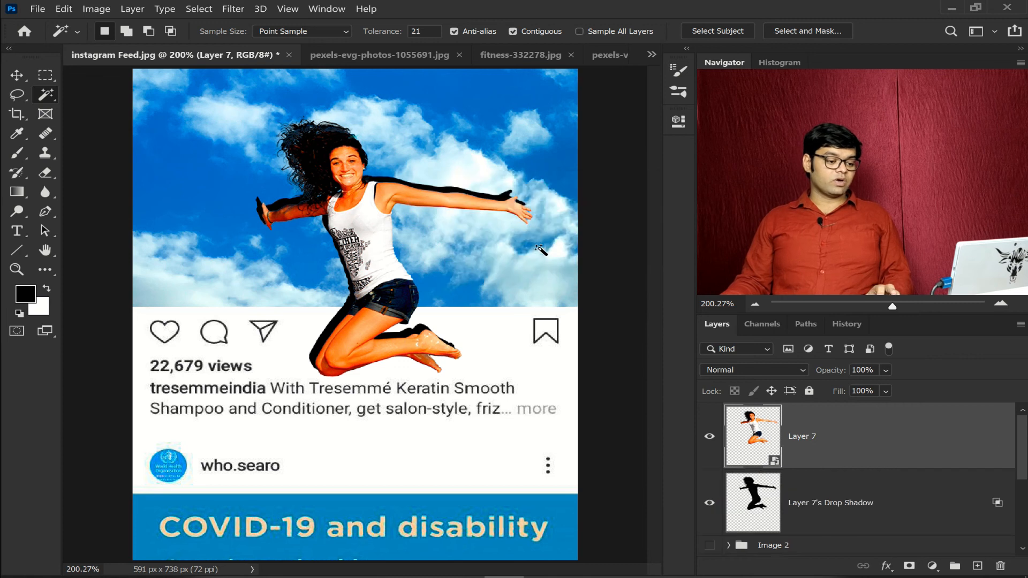
# Place the drop shadow layer directly above Background copy and clip it to that layer.
pyautogui.click(711, 504)
pyautogui.moveTo(1023, 451); pyautogui.dragTo(1025, 495)
pyautogui.moveTo(834, 466); pyautogui.dragTo(838, 487)
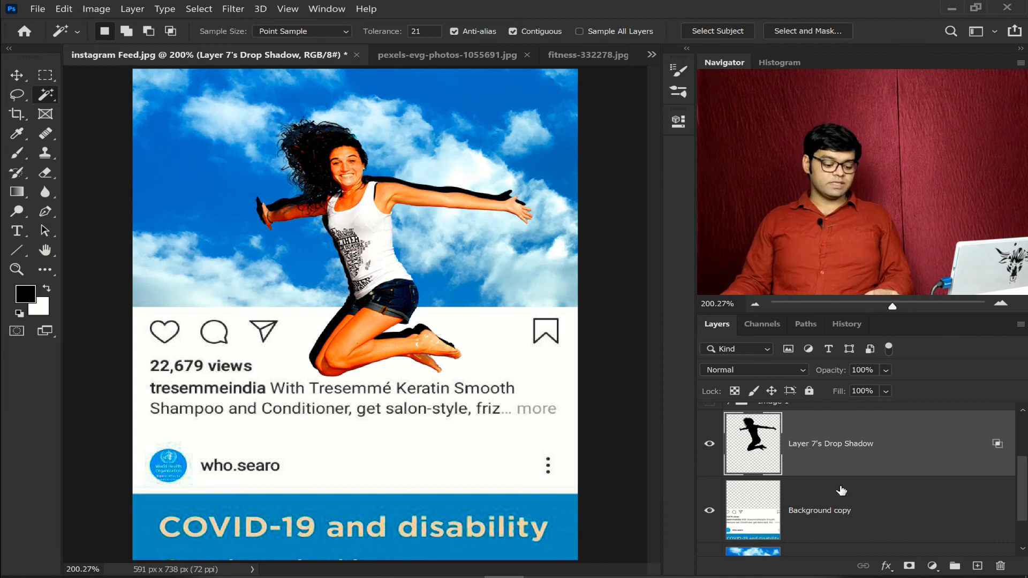
pyautogui.moveTo(848, 492); pyautogui.dragTo(852, 475)
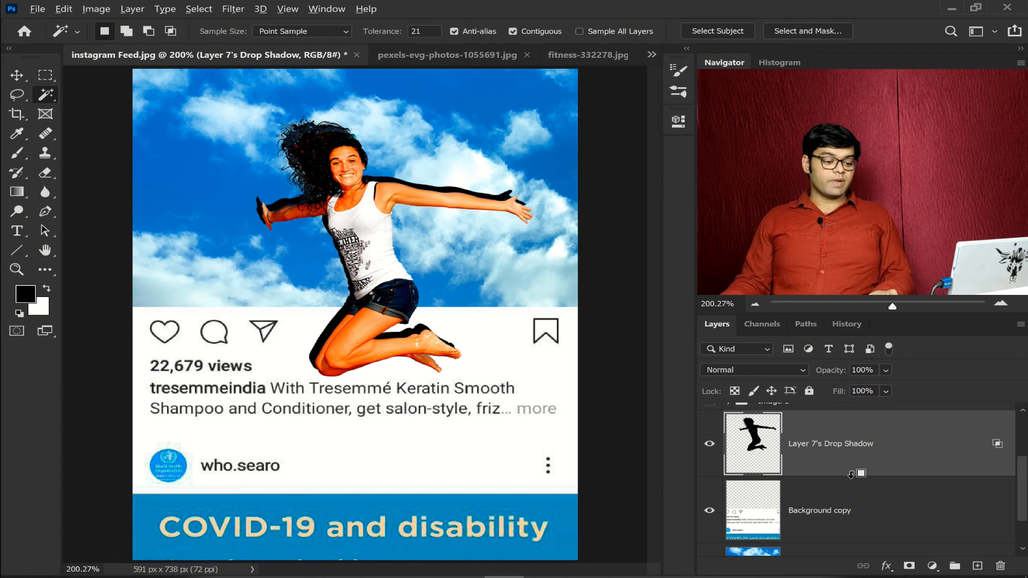
pyautogui.keyDown('alt'); pyautogui.click(852, 475); pyautogui.keyUp('alt')
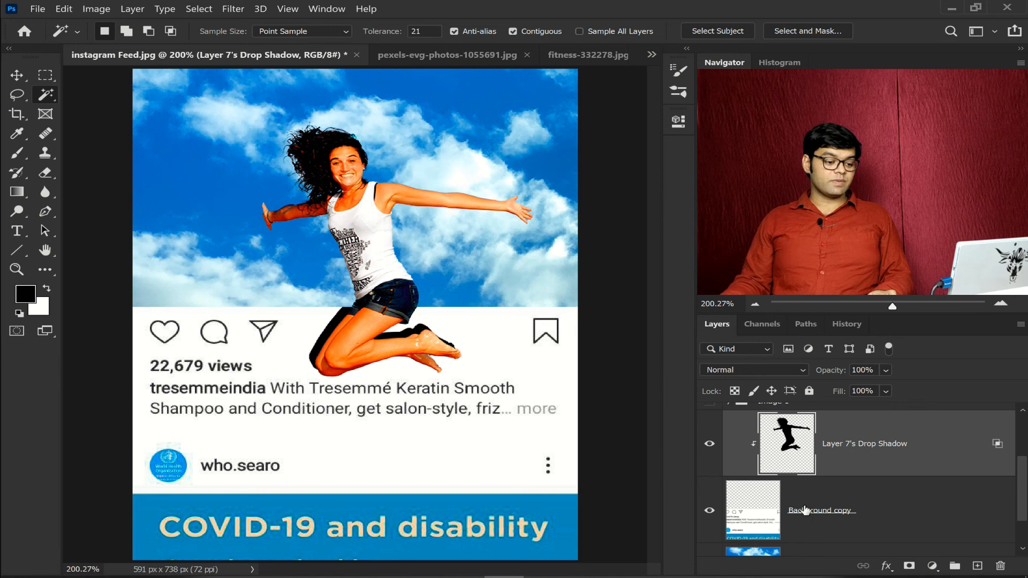
# Shift the clipped shadow slightly down and left behind the woman's legs and reduce its opacity to 46%.
pyautogui.click(9, 79)
pyautogui.moveTo(317, 342); pyautogui.dragTo(315, 349)
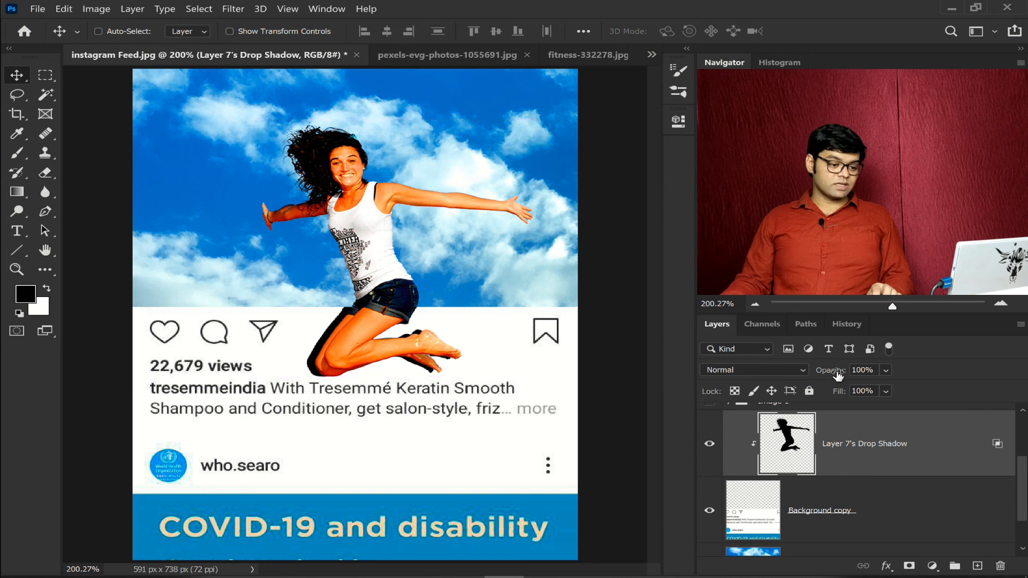
pyautogui.moveTo(839, 373); pyautogui.dragTo(816, 373)
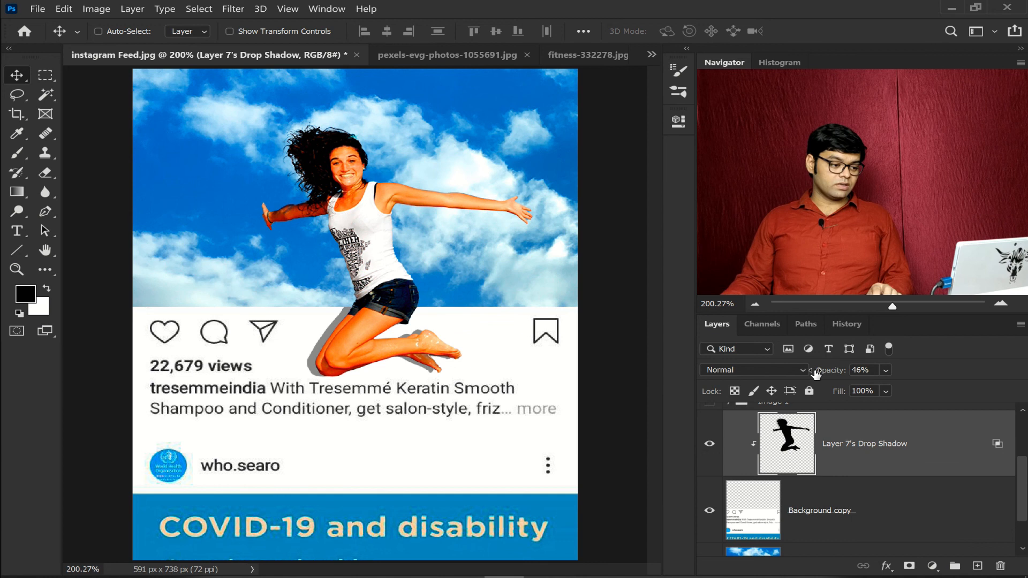
# Scale the clipped drop shadow layer up to about 101.6% and nudge it slightly right behind the woman's legs.
pyautogui.hotkey('ctrl', 't')
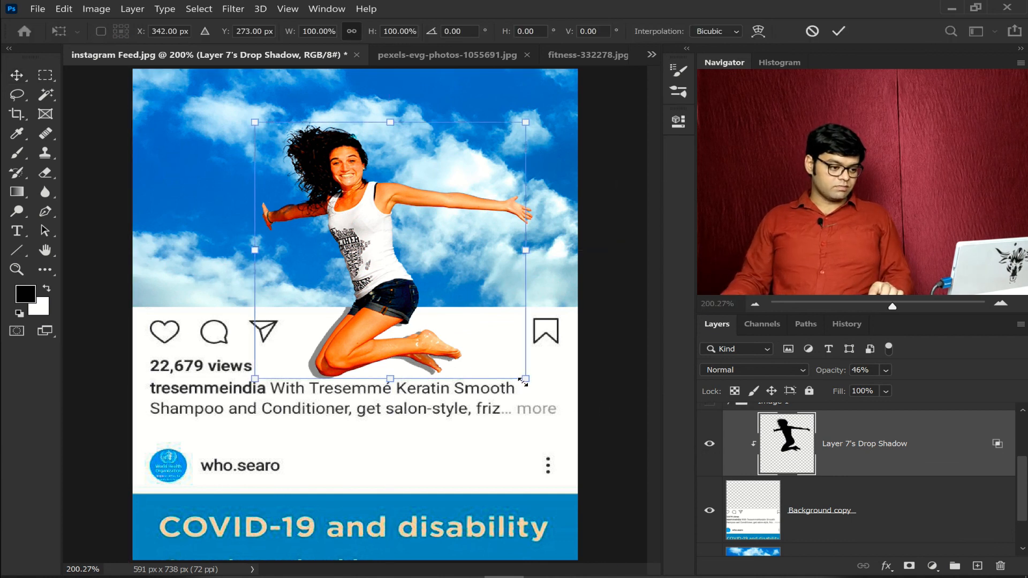
pyautogui.moveTo(523, 382); pyautogui.dragTo(526, 383)
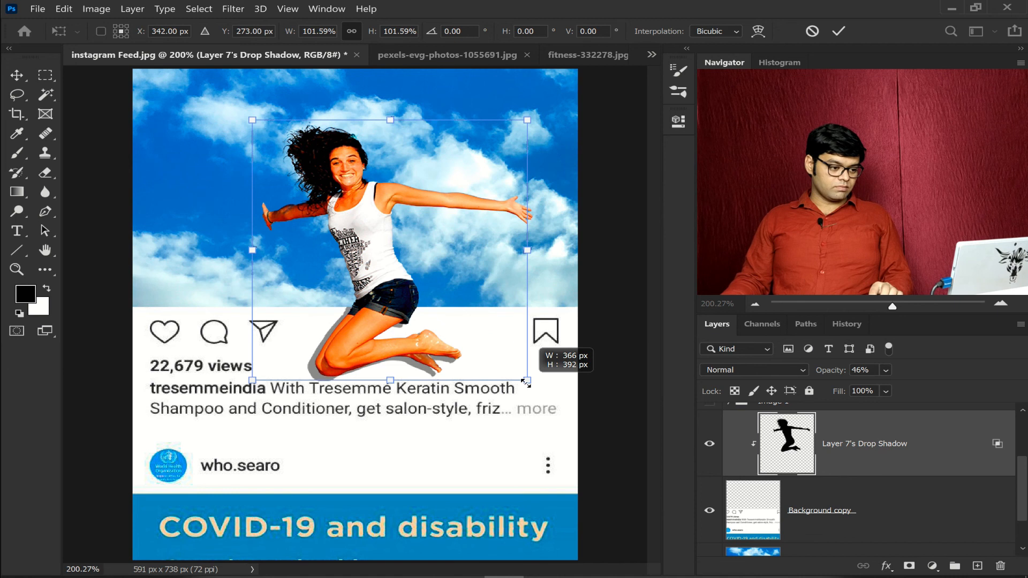
pyautogui.press('Return')
pyautogui.press('Right')
pyautogui.press('Right')
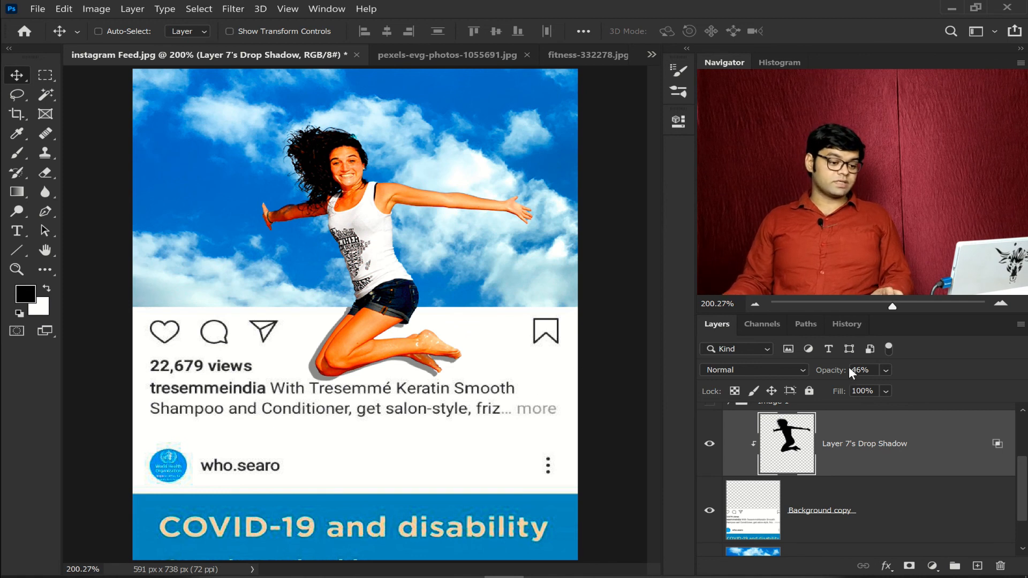
pyautogui.press('Return')
# Reduce the drop shadow layer's opacity to 30% and soften it with a Gaussian Blur of 1.3 pixels radius.
pyautogui.moveTo(825, 373); pyautogui.dragTo(823, 374)
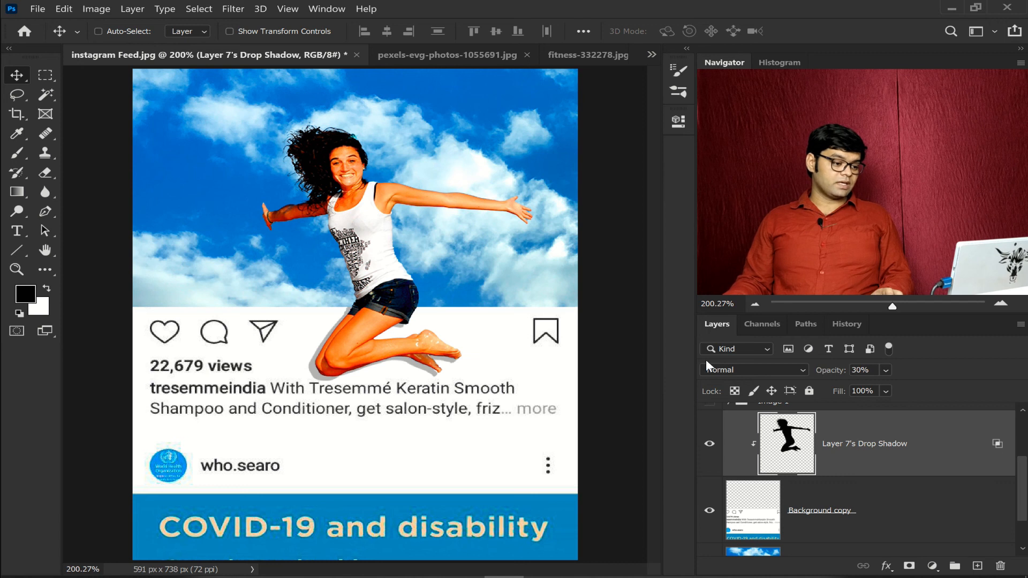
pyautogui.click(232, 8)
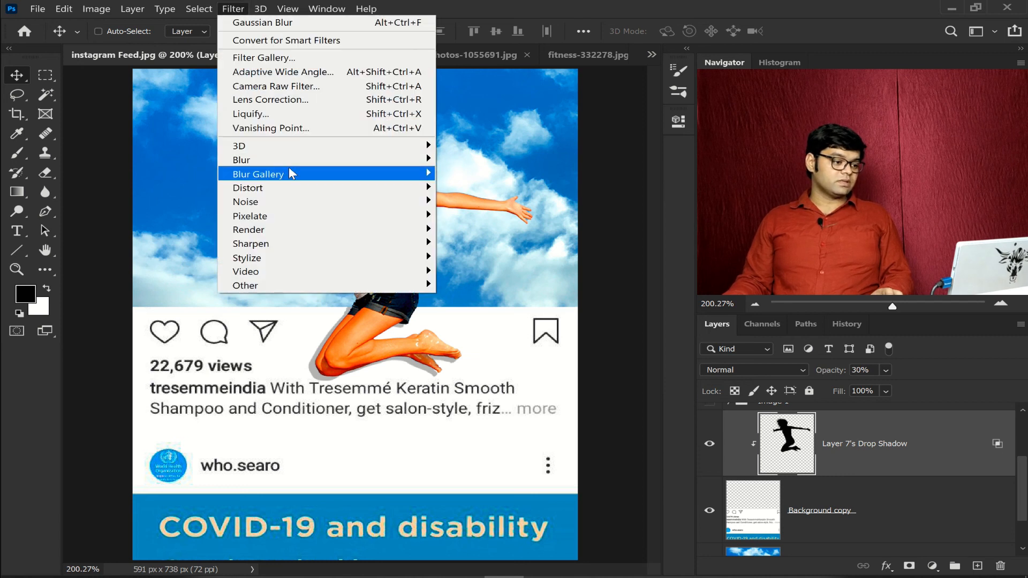
pyautogui.moveTo(296, 160)
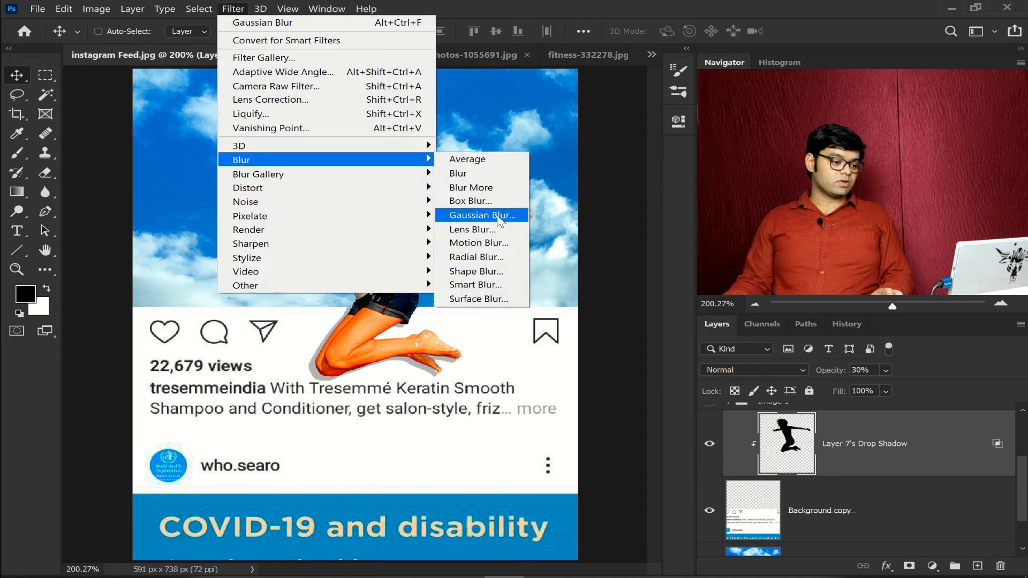
pyautogui.click(496, 214)
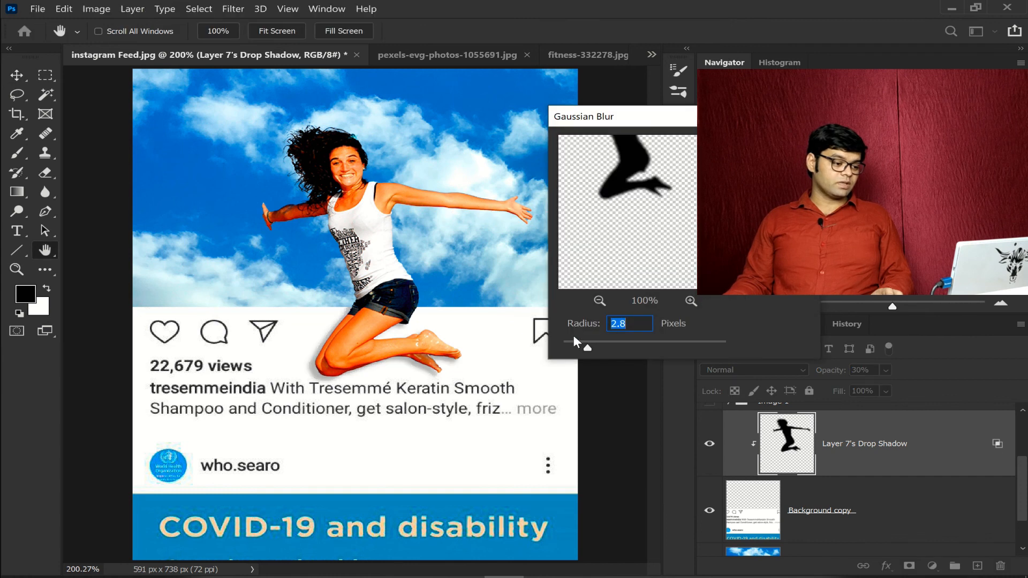
pyautogui.moveTo(579, 349); pyautogui.dragTo(574, 349)
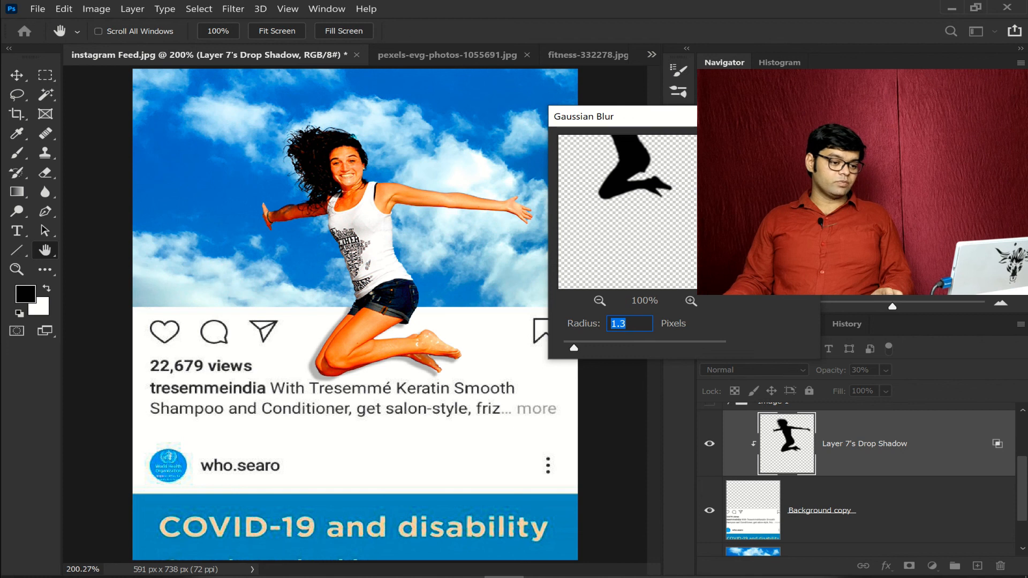
pyautogui.press('Return')
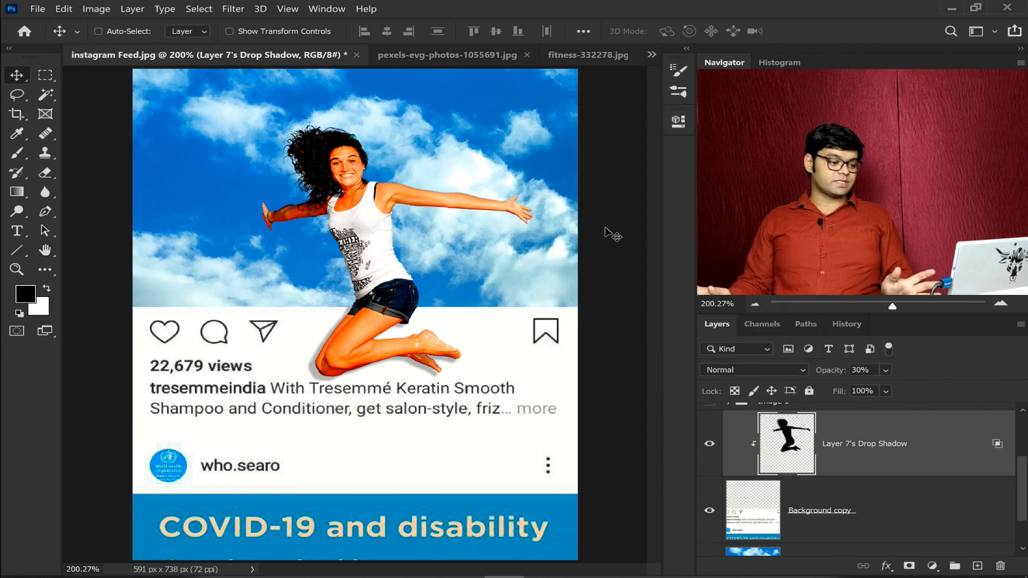